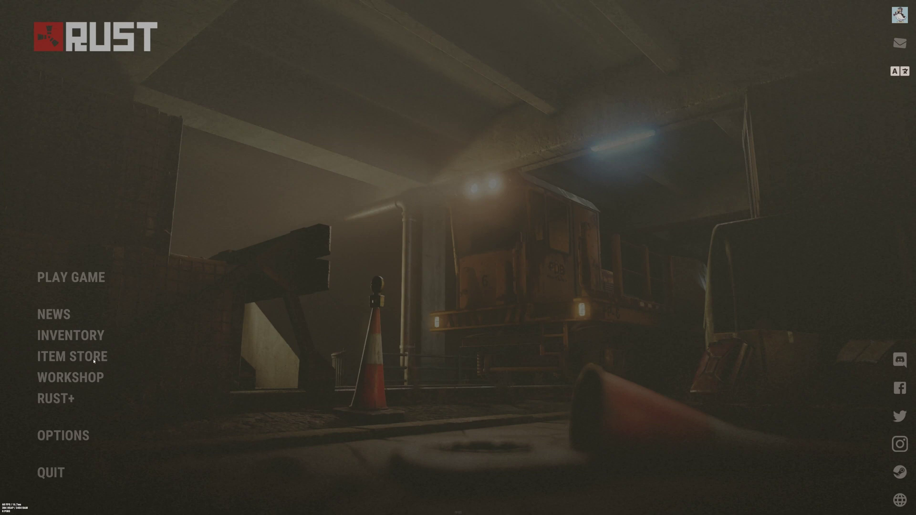
Step: Start a new item in the Rust workshop
click(91, 377)
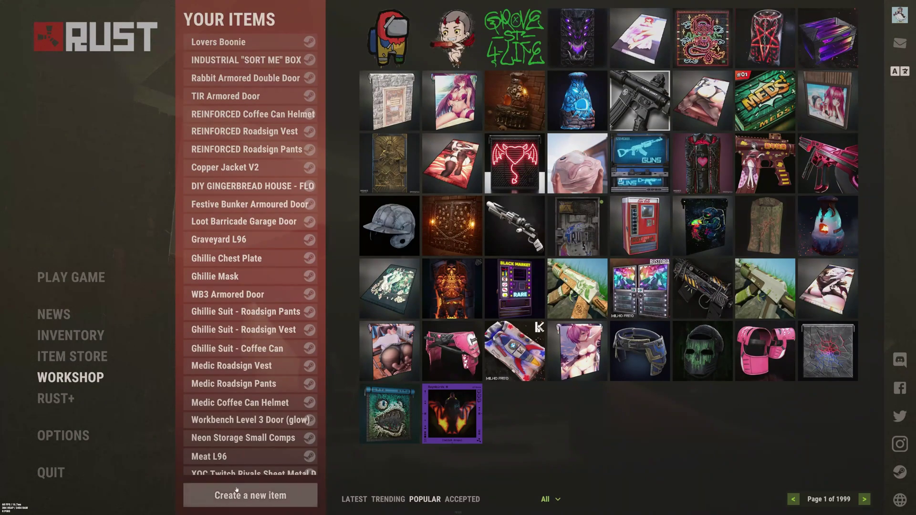
click(248, 495)
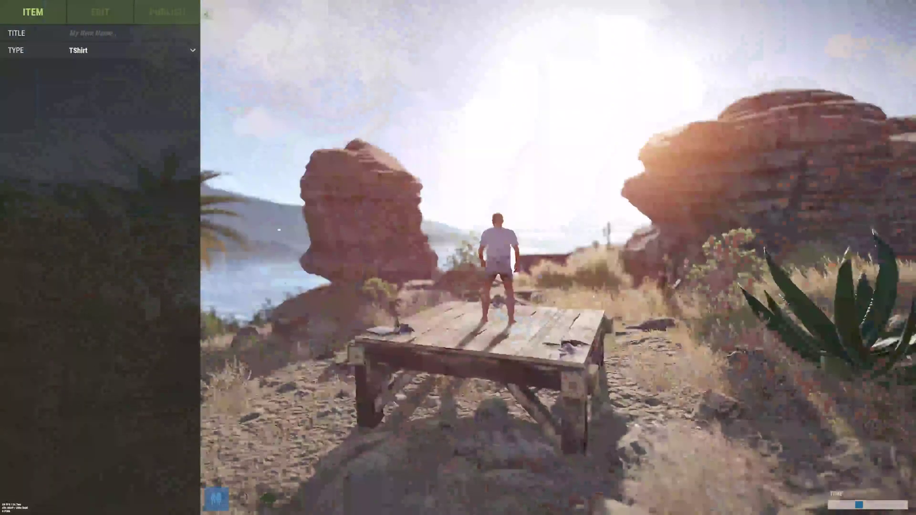
click(121, 51)
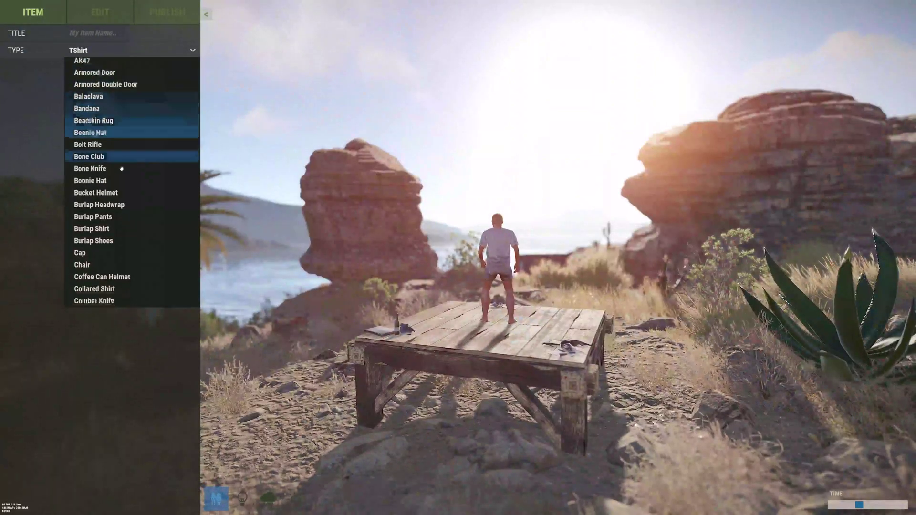
scroll(122, 169, down, 15)
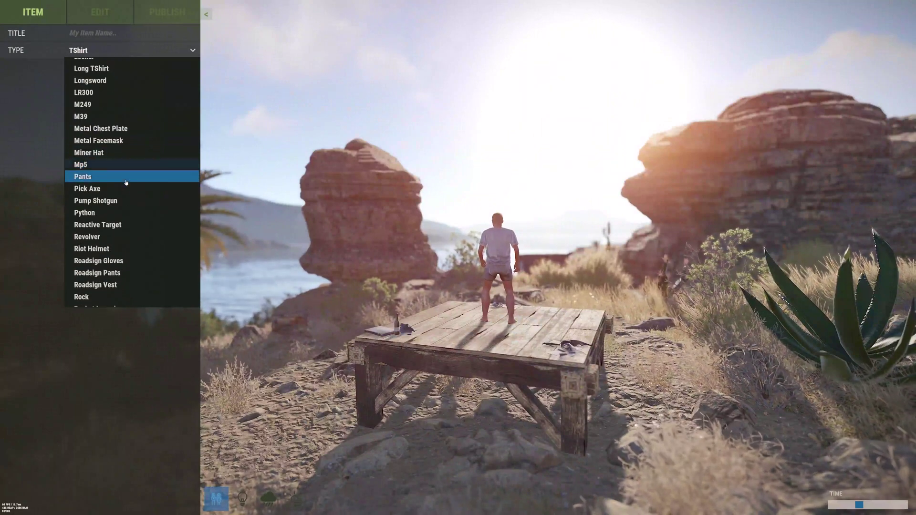
scroll(125, 183, down, 12)
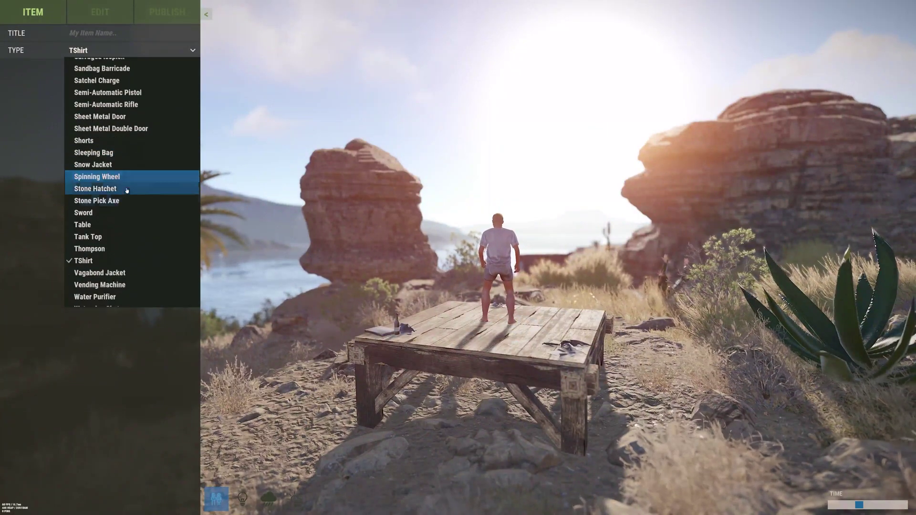
scroll(119, 247, down, 1)
click(119, 248)
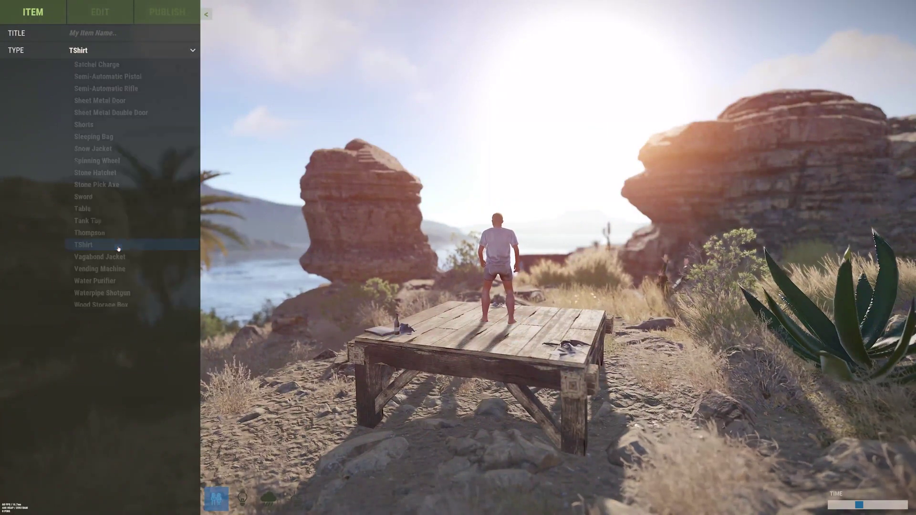
Step: Set the new workshop item's type to Thompson
click(84, 51)
scroll(120, 191, down, 18)
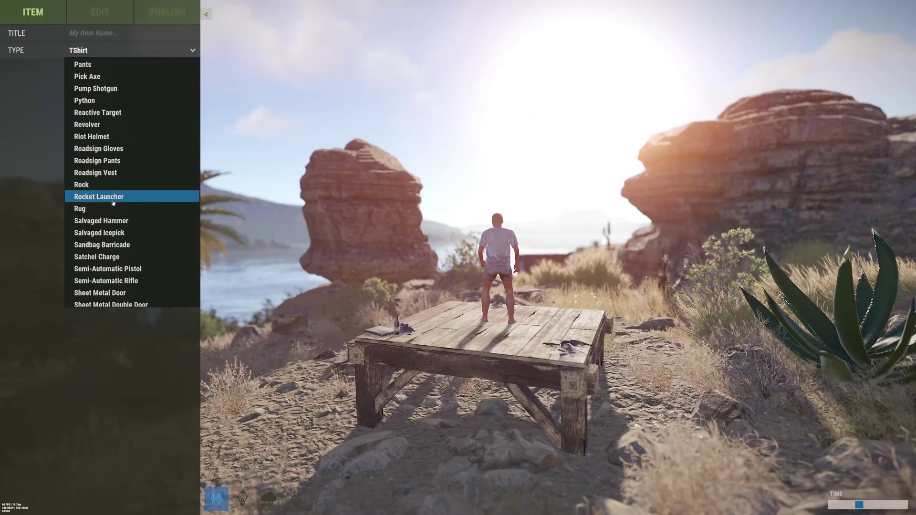
scroll(113, 202, down, 5)
click(103, 261)
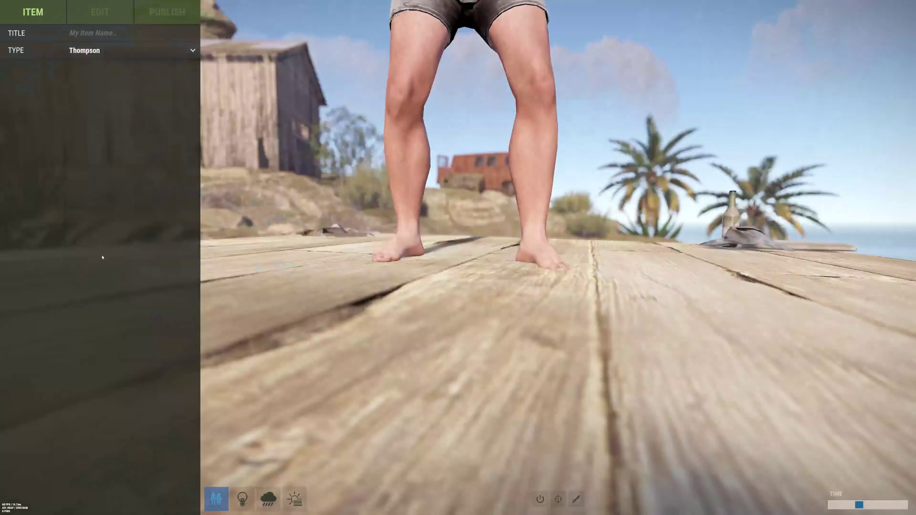
Step: Export the Thompson's main model to the 03 - RUST SKINS folder as THOMPSON WORKSHOP OBJECT.obj, reusing the existing file name
click(100, 13)
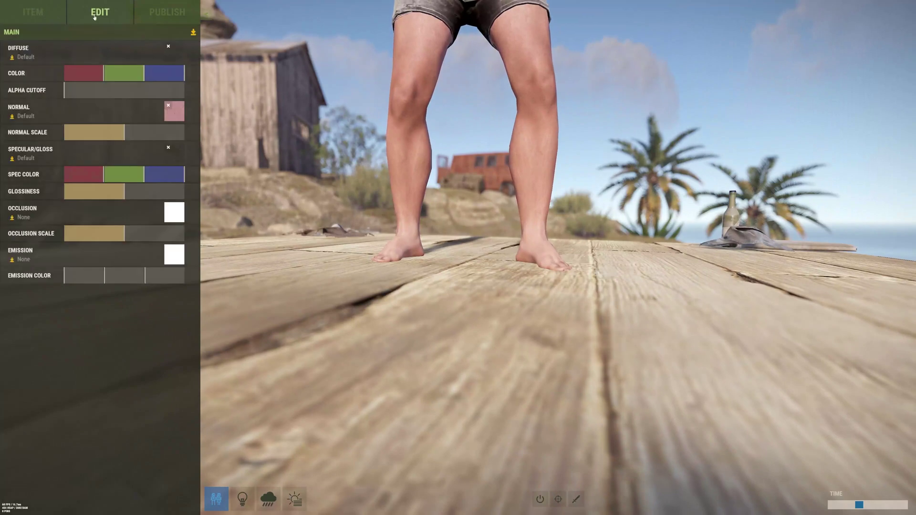
click(193, 33)
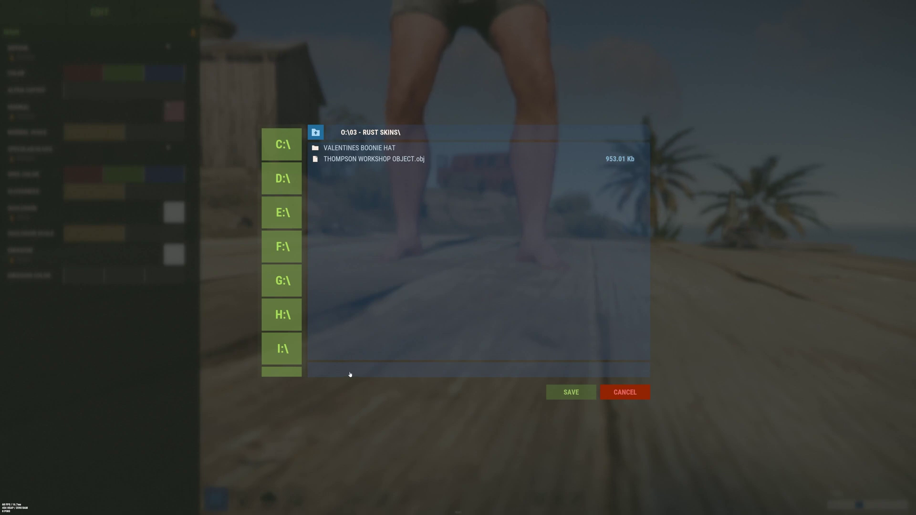
click(382, 162)
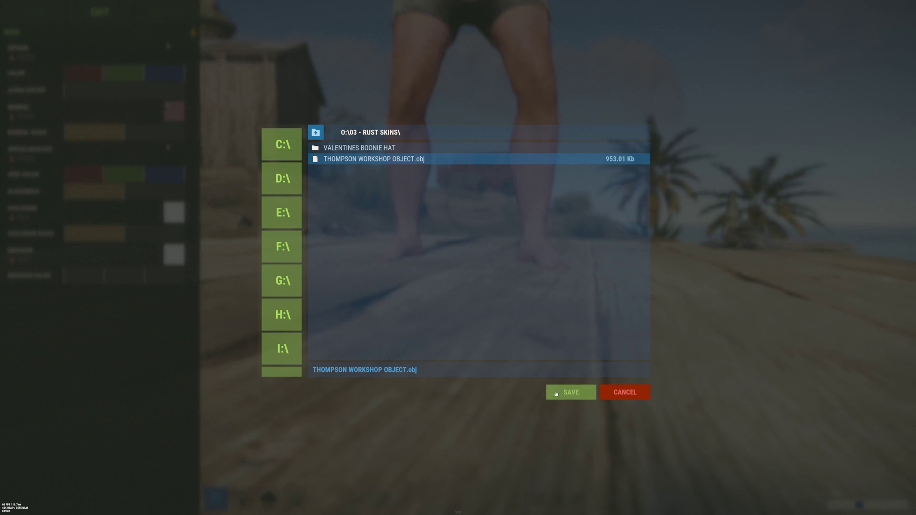
click(571, 393)
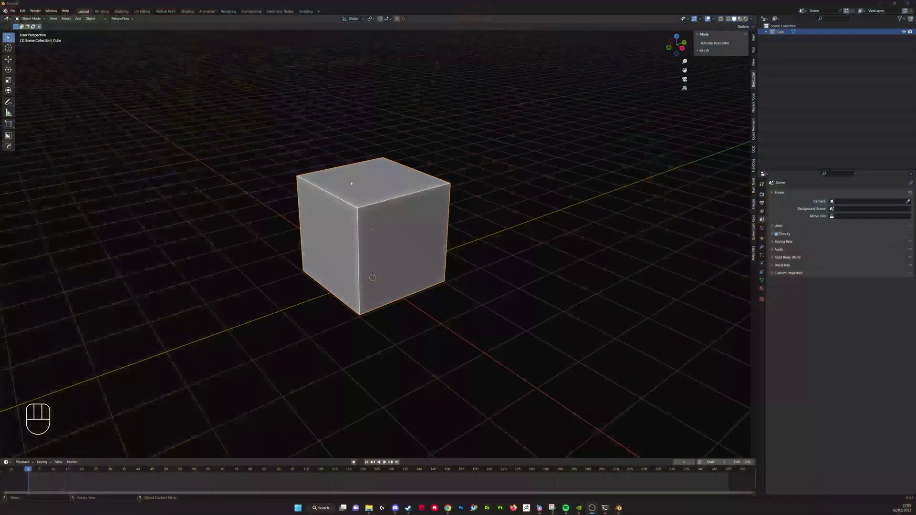
Step: Switch to Blender and delete the default cube from the scene
scroll(460, 193, down, 1)
scroll(457, 194, up, 1)
click(433, 198)
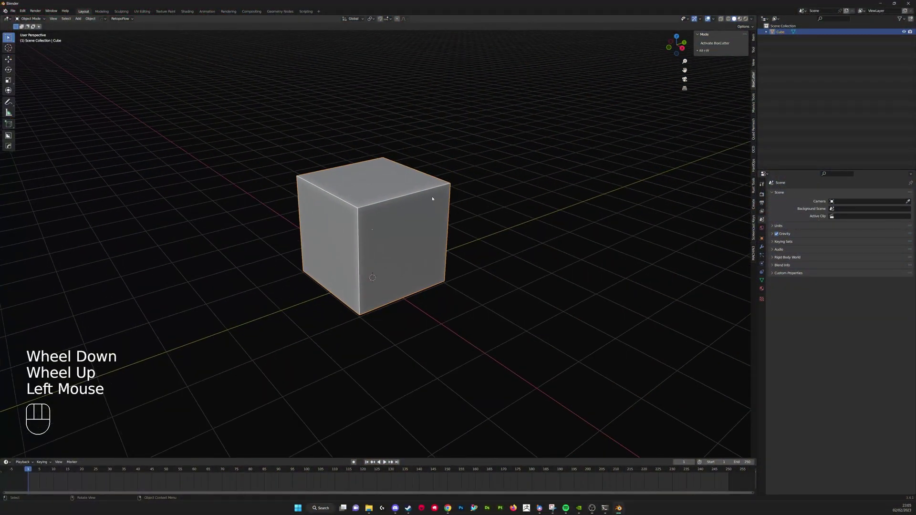
key(Delete)
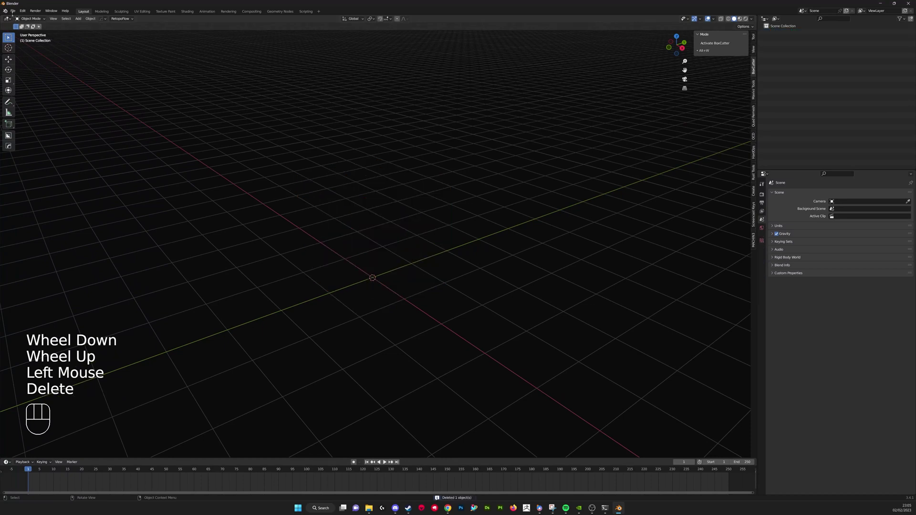
Step: Import THOMPSON WORKSHOP OBJECT.obj from the 03 - RUST SKINS folder with the legacy Wavefront importer
click(13, 11)
mouse_move(29, 91)
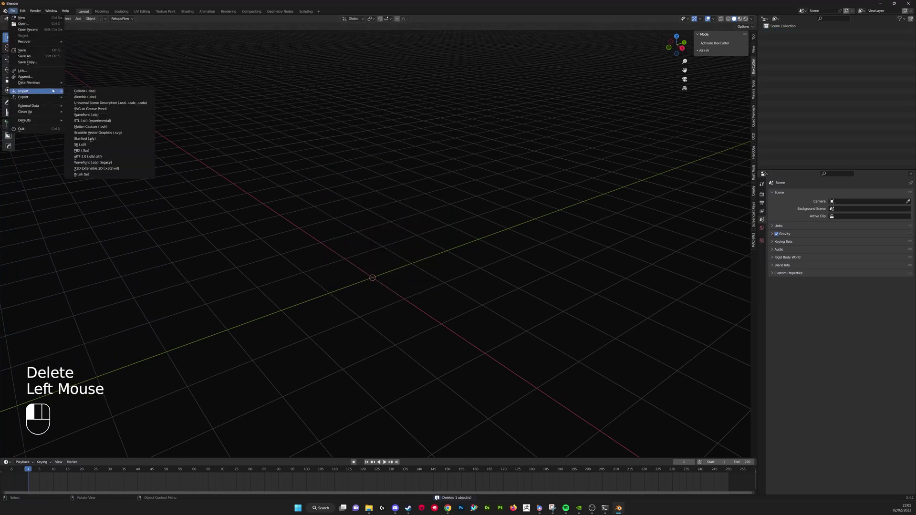
click(109, 162)
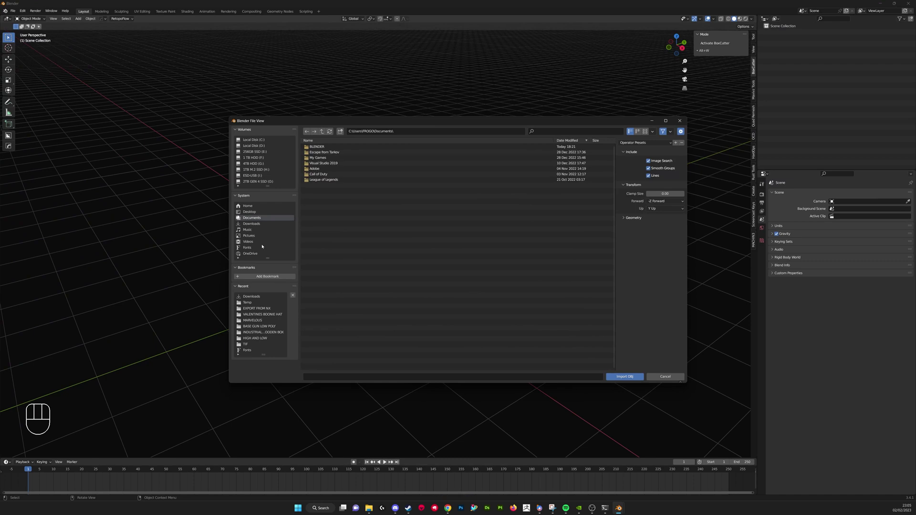
click(258, 181)
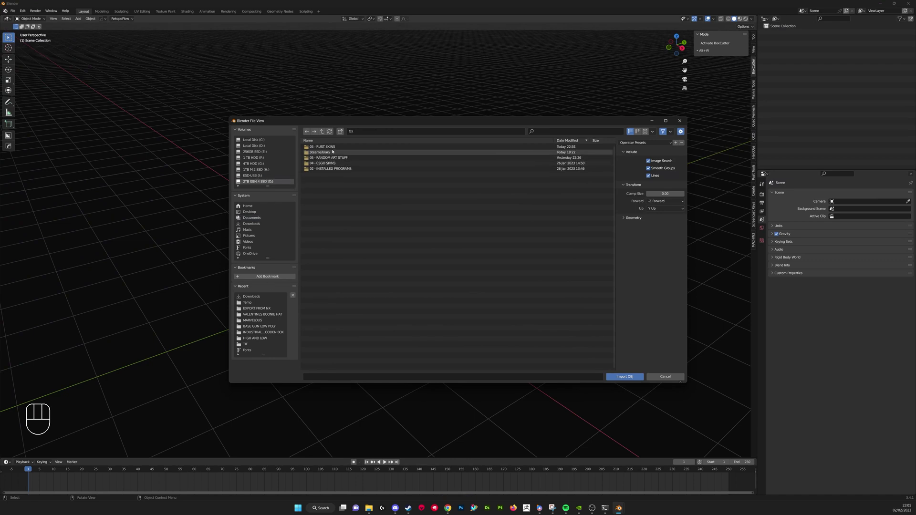
double_click(329, 147)
double_click(333, 152)
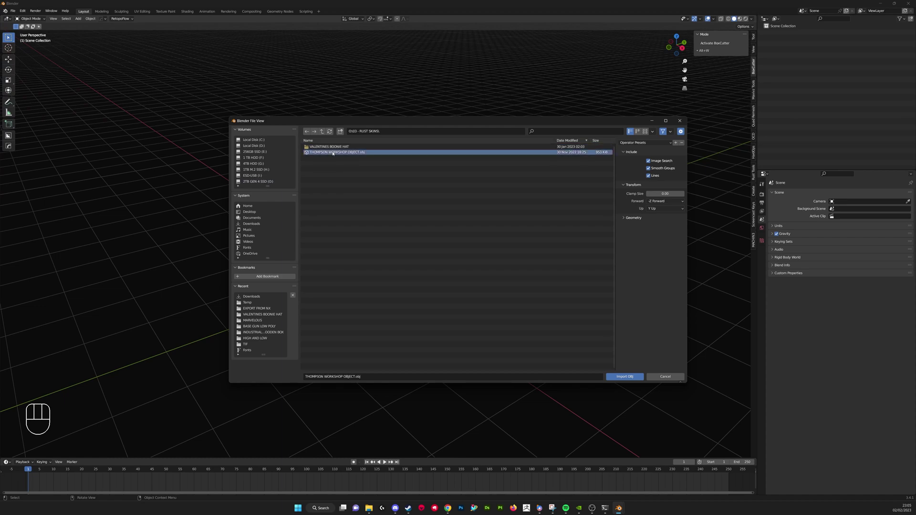
Step: Move the imported gun down close to the ground line in the right orthographic view
scroll(398, 290, down, 1)
scroll(397, 287, up, 1)
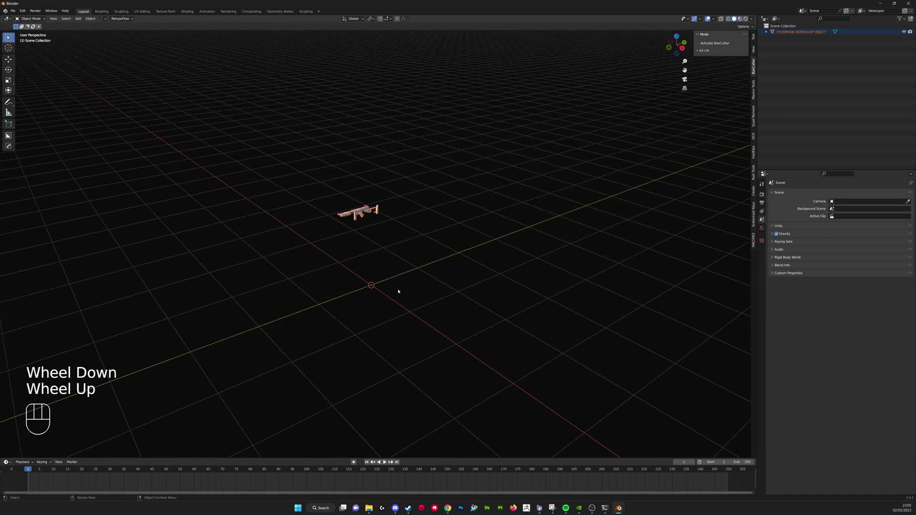
middle_drag(397, 287, 369, 268)
scroll(356, 253, up, 2)
scroll(355, 253, up, 2)
key(g)
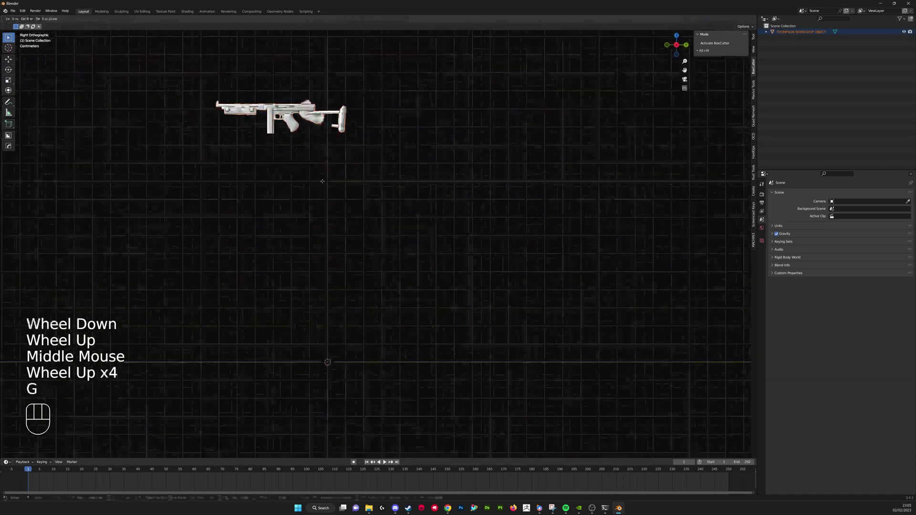
click(316, 409)
Step: Move the gun lengthwise so its magazine lines up with the vertical axis through the origin
shift+middle_drag(307, 365, 309, 358)
scroll(308, 357, up, 2)
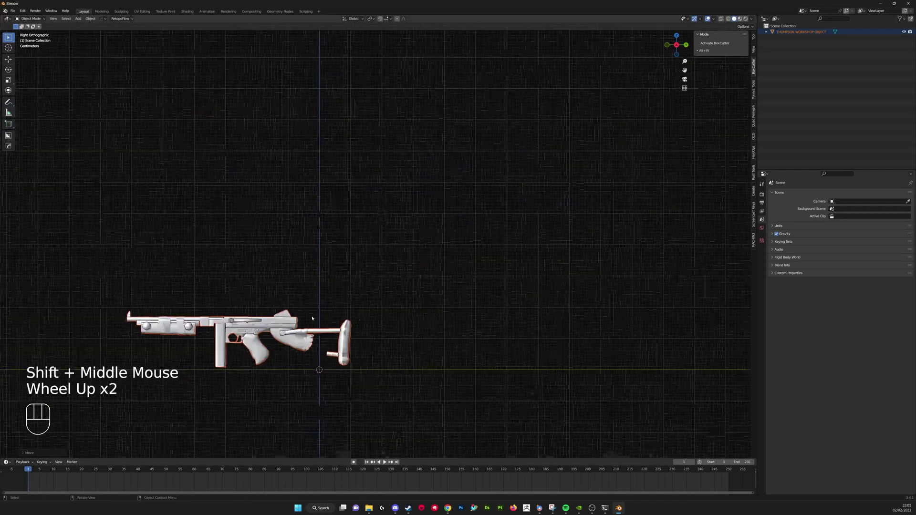
key(g)
click(408, 325)
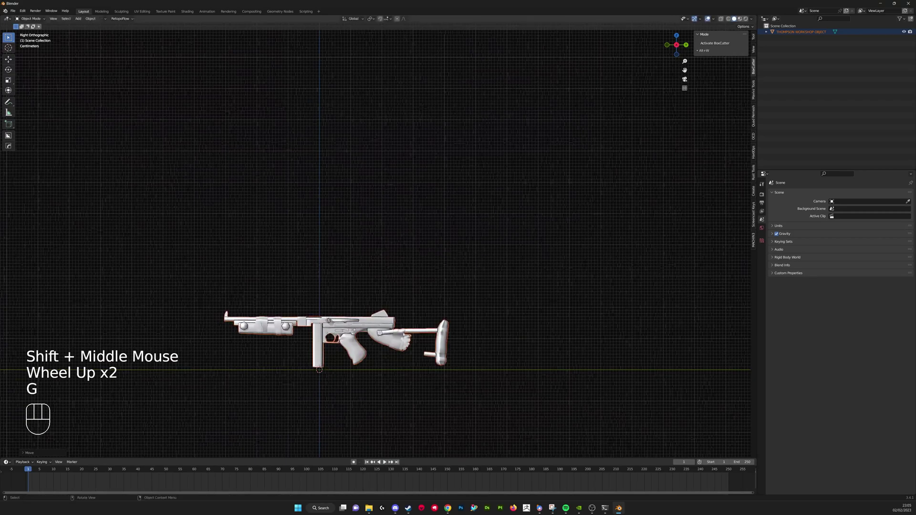
Step: Shift the gun along the Z axis so the bottom of the magazine rests on the ground line
shift+middle_drag(409, 325, 423, 279)
scroll(422, 279, up, 2)
key(g)
key(z)
click(338, 335)
scroll(338, 335, down, 2)
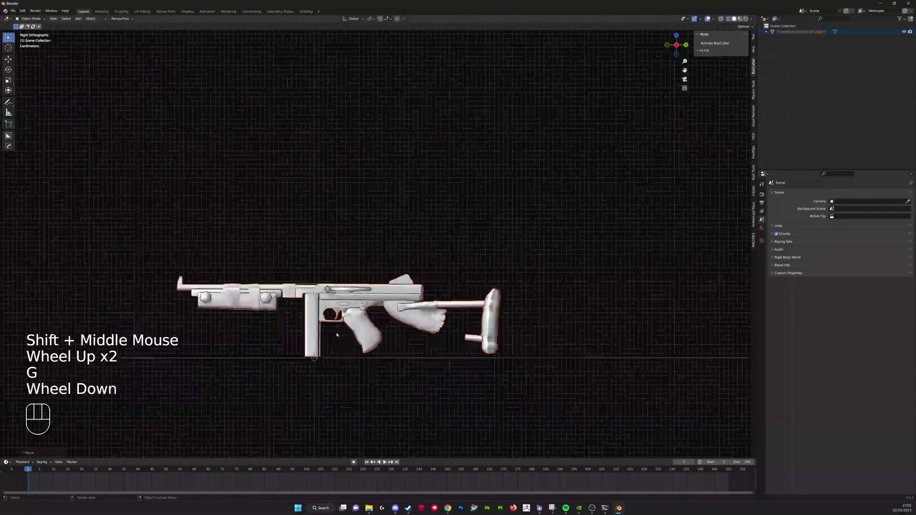
Step: Centre the gun body on the origin along the X axis in the back orthographic view
middle_drag(337, 335, 276, 339)
scroll(344, 303, up, 2)
shift+middle_drag(343, 303, 297, 338)
scroll(352, 267, up, 1)
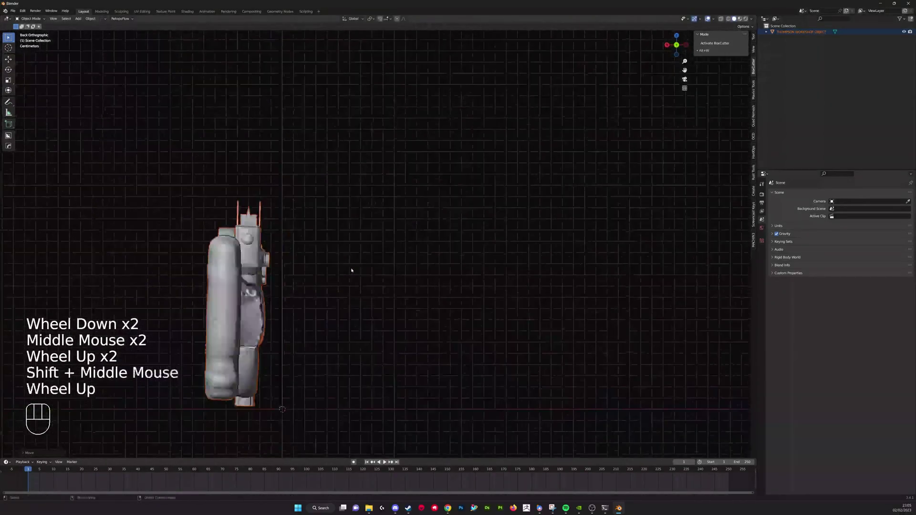
key(g)
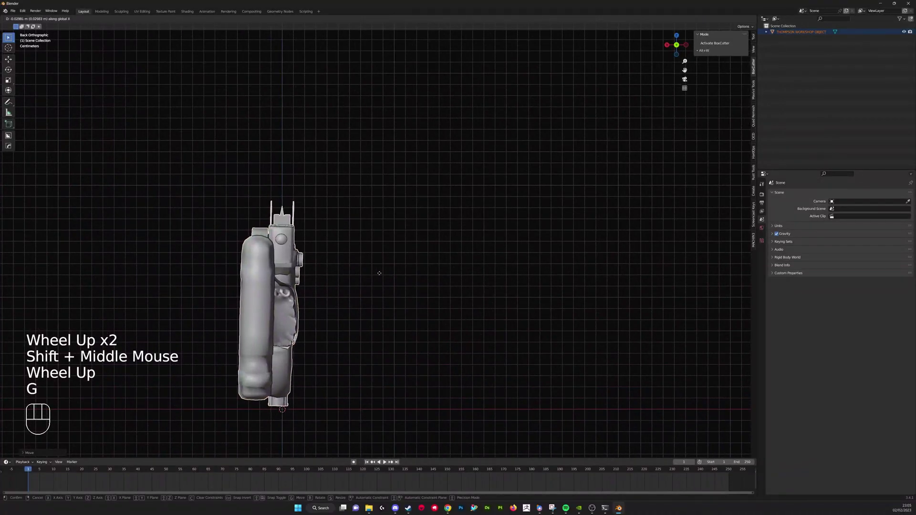
click(375, 278)
Step: Select the gun mesh and open it in the UV Editing workspace
scroll(375, 278, down, 2)
middle_drag(375, 278, 410, 312)
scroll(419, 323, up, 2)
click(433, 301)
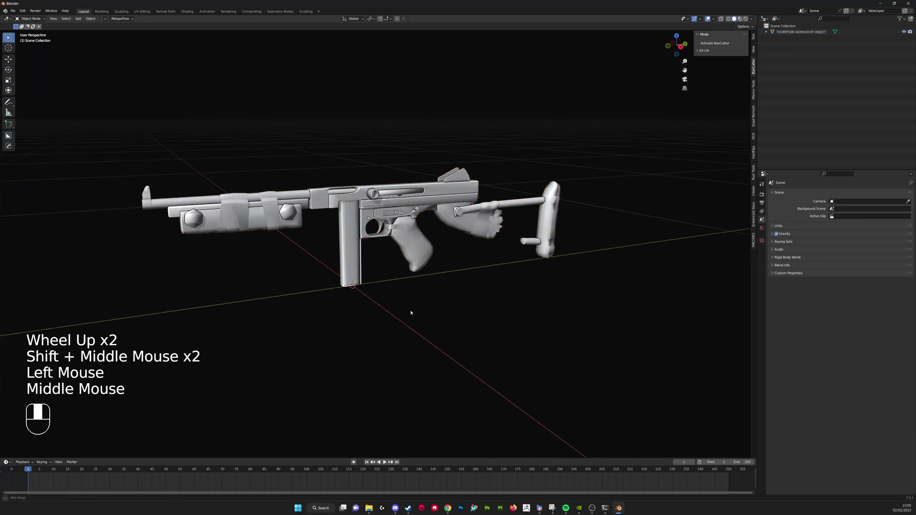
click(354, 218)
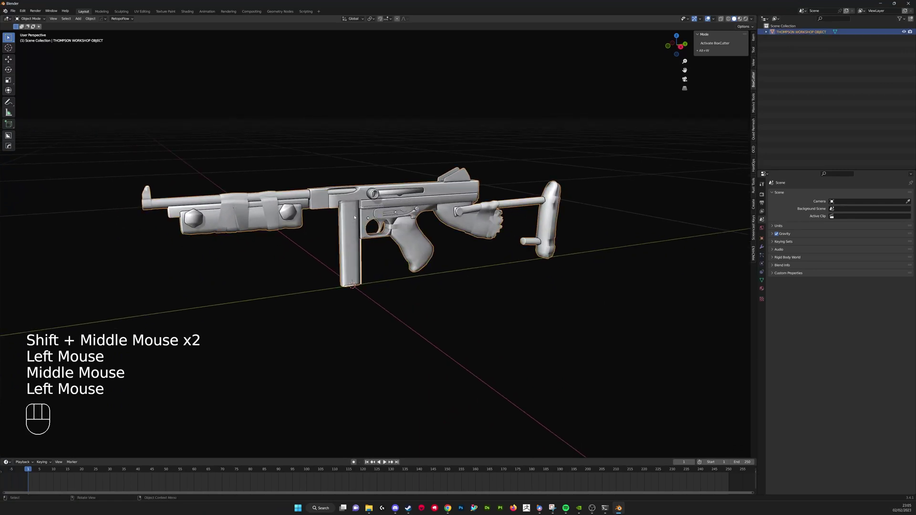
click(141, 12)
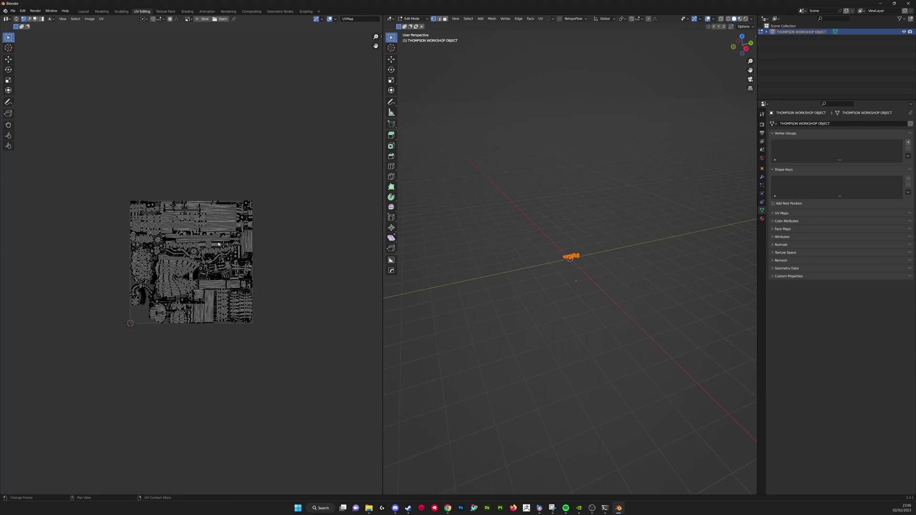
Step: Select all of the gun's UV islands and run the UVPackmaster Overlap Check on them
scroll(239, 263, down, 2)
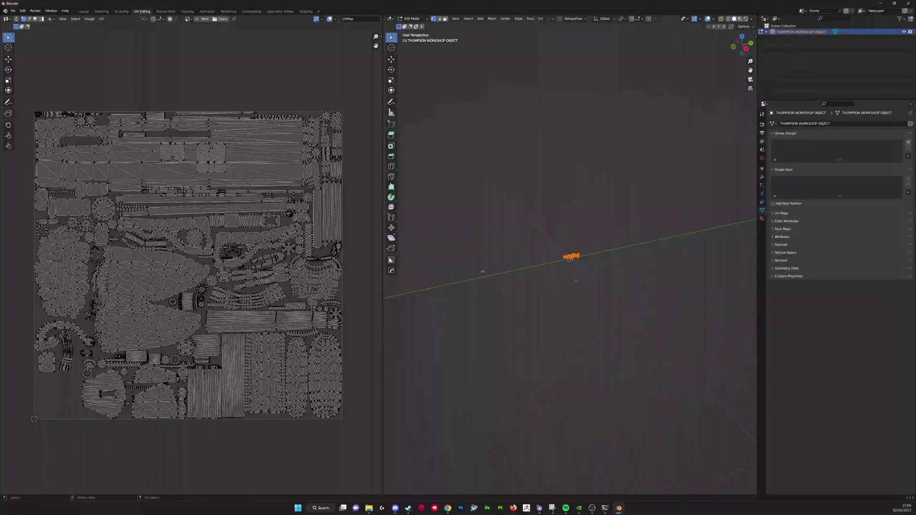
scroll(580, 276, up, 8)
key(KP_3)
scroll(518, 276, up, 5)
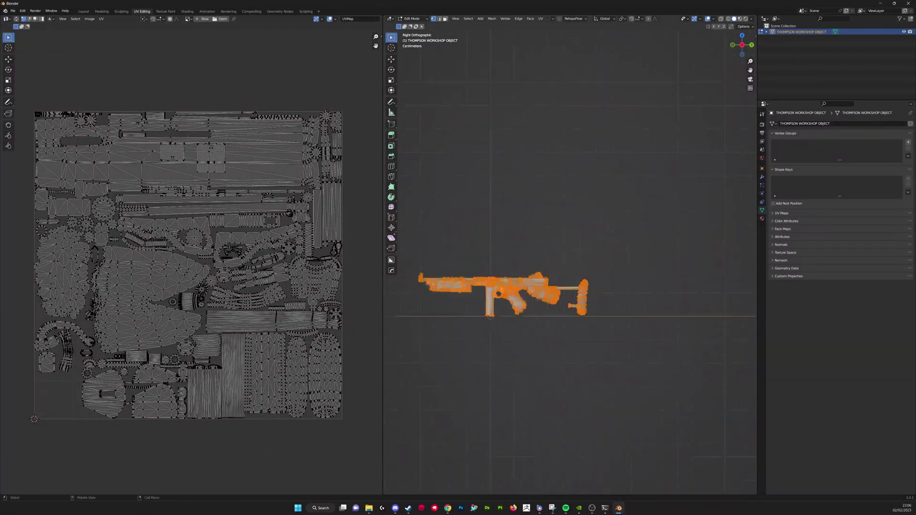
middle_drag(518, 276, 541, 261)
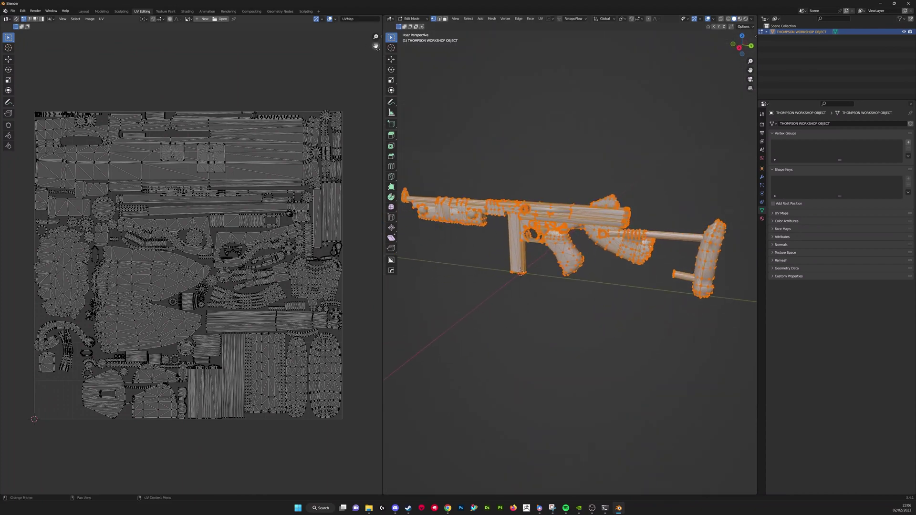
click(381, 36)
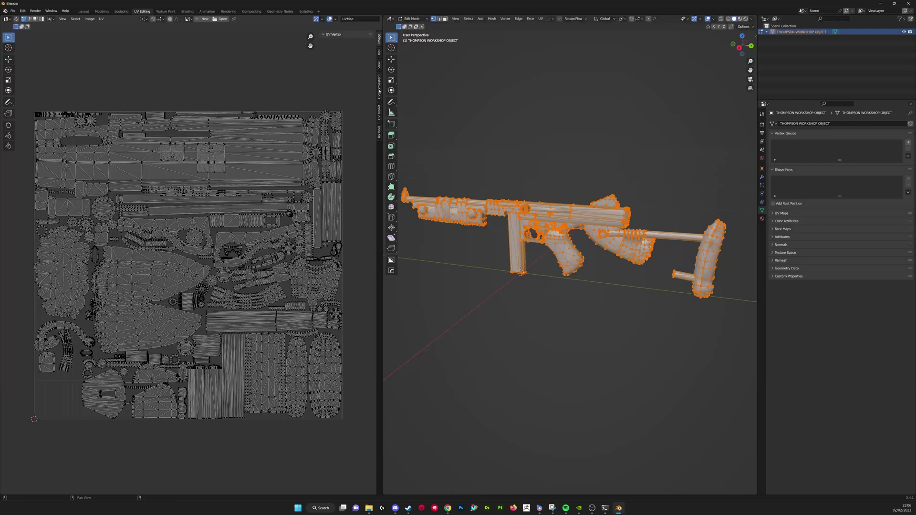
click(380, 91)
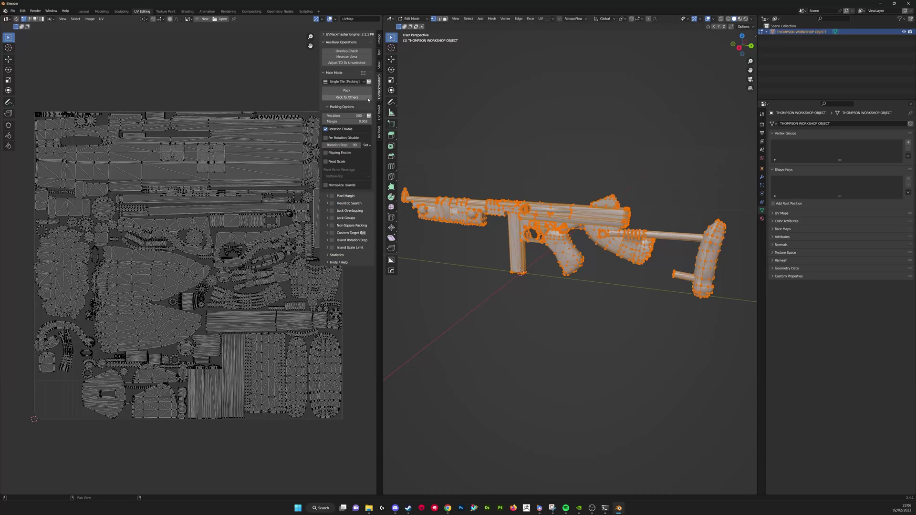
key(a)
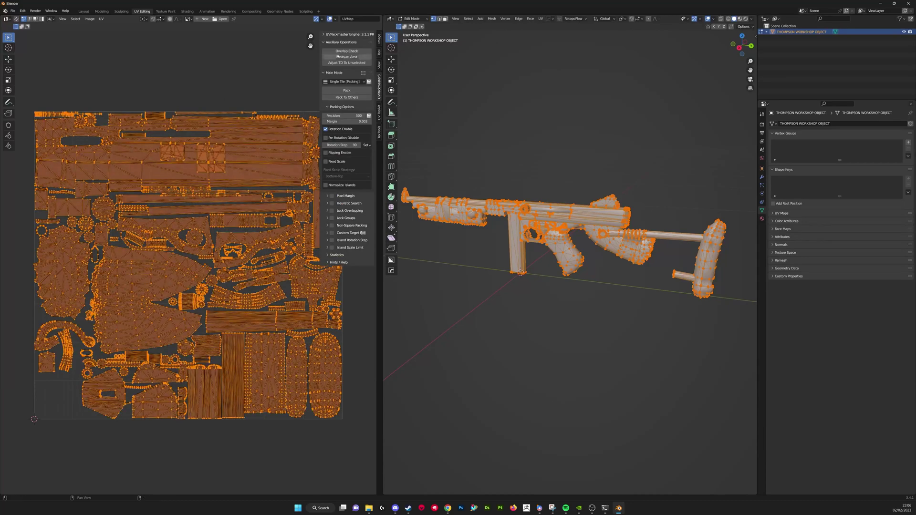
click(340, 51)
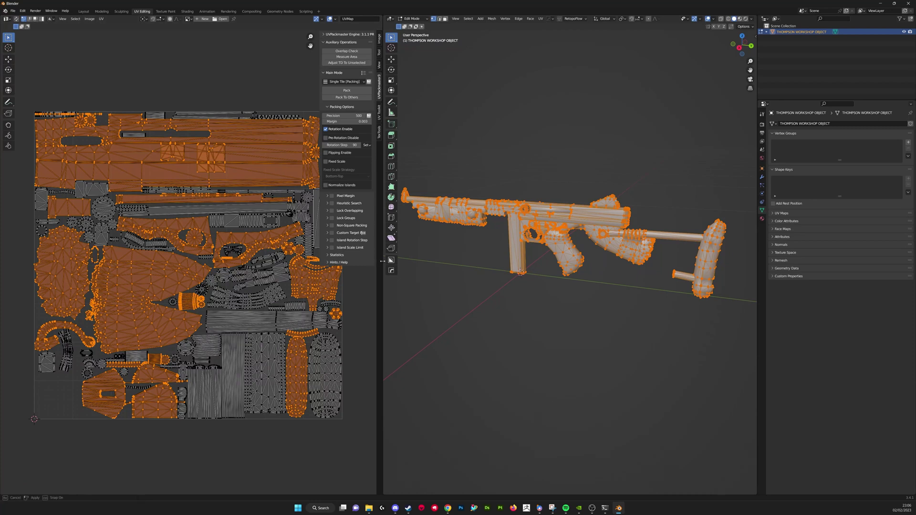
Step: Widen the UV editor and the 3D viewport, and clear the UV selection left by the overlap check
drag(382, 263, 463, 263)
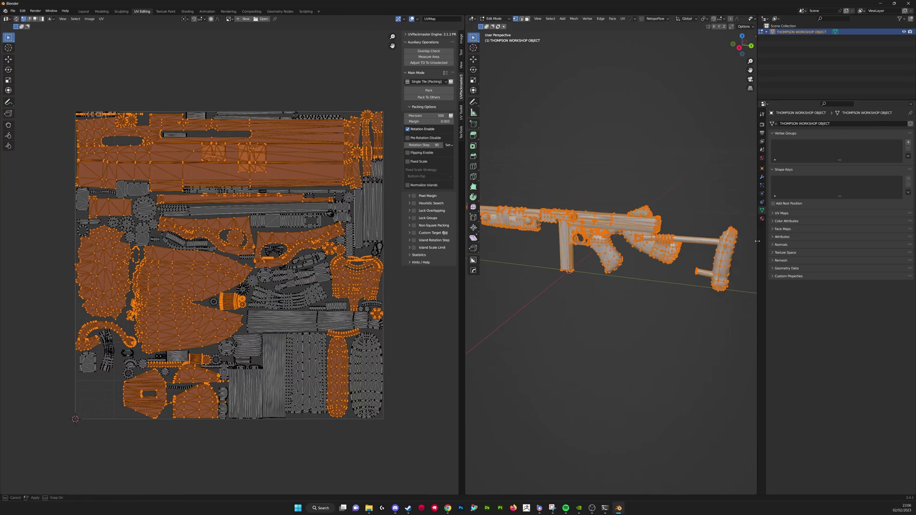
drag(761, 244, 828, 243)
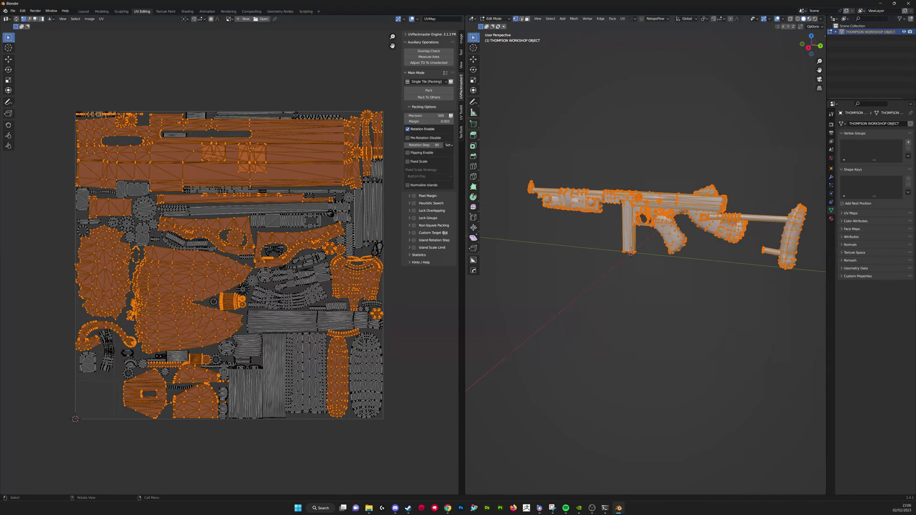
middle_drag(669, 221, 664, 221)
click(421, 308)
Step: Select the larger notched UV island stacked on the receiver island, including its lower rectangular block and the thin strips between them
scroll(225, 175, up, 1)
shift+middle_drag(224, 175, 208, 197)
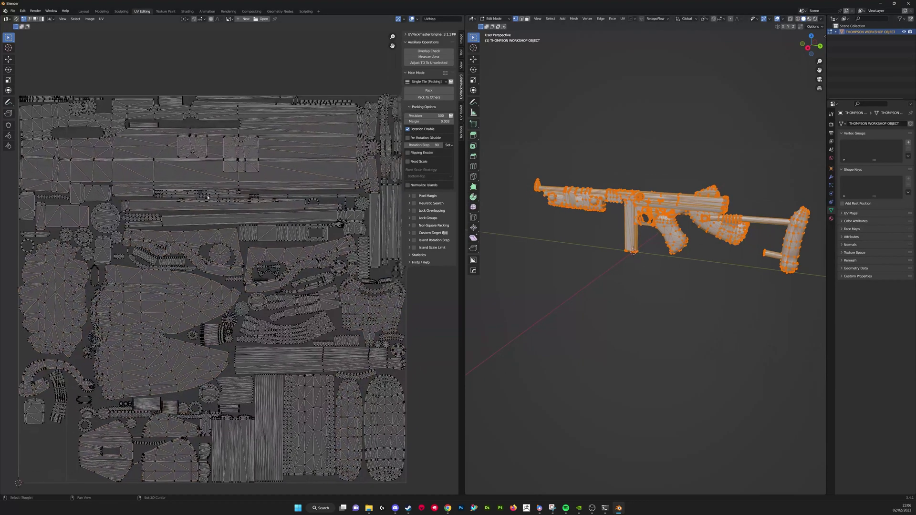
scroll(264, 206, up, 4)
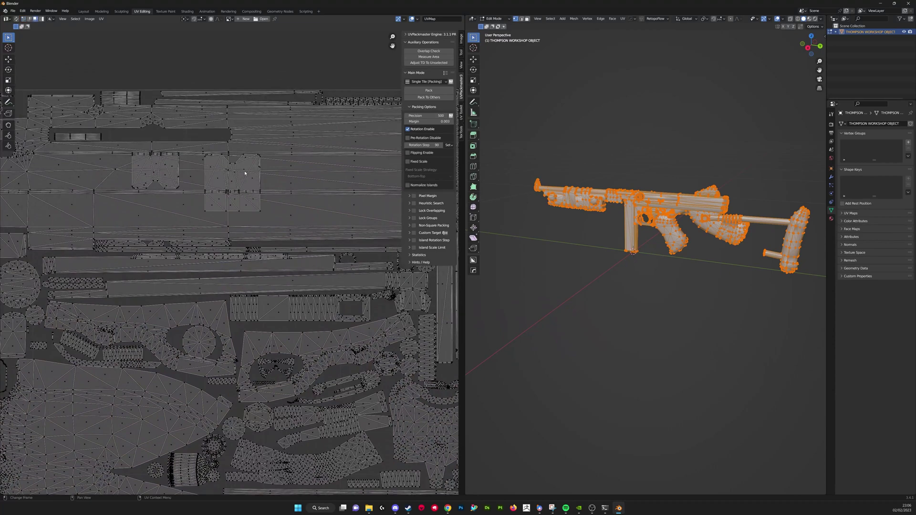
scroll(244, 175, up, 1)
key(l)
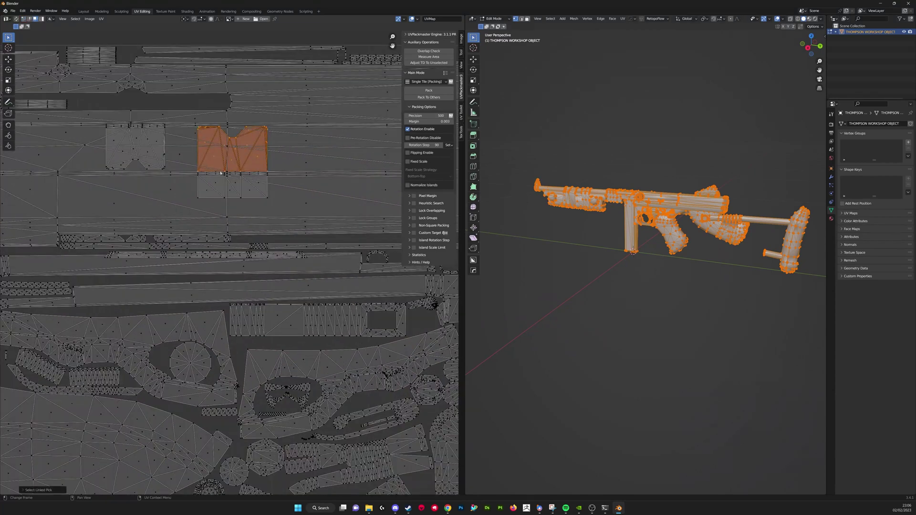
scroll(232, 191, up, 4)
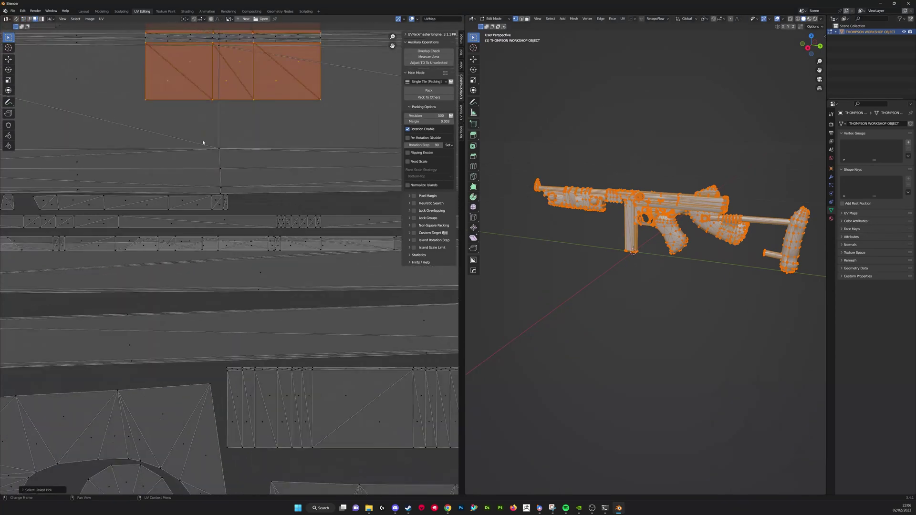
scroll(203, 142, up, 3)
middle_drag(239, 151, 156, 217)
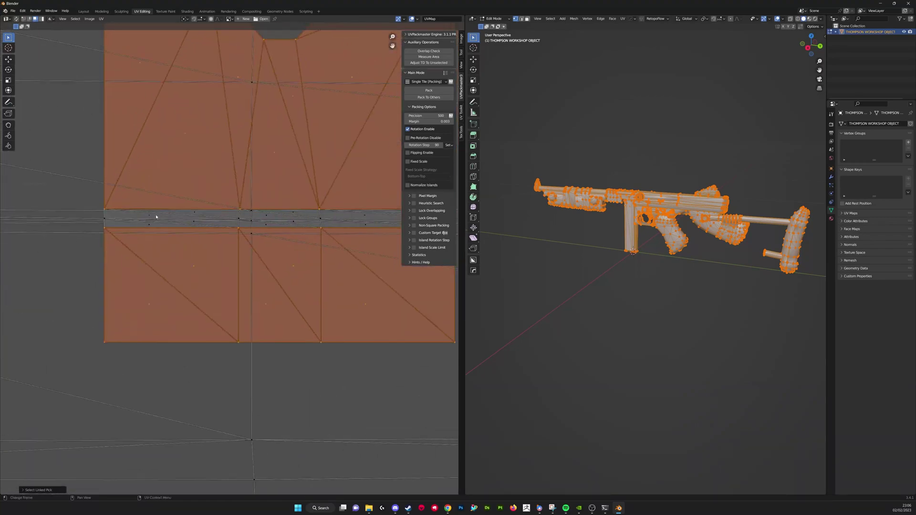
key(l)
key(l)
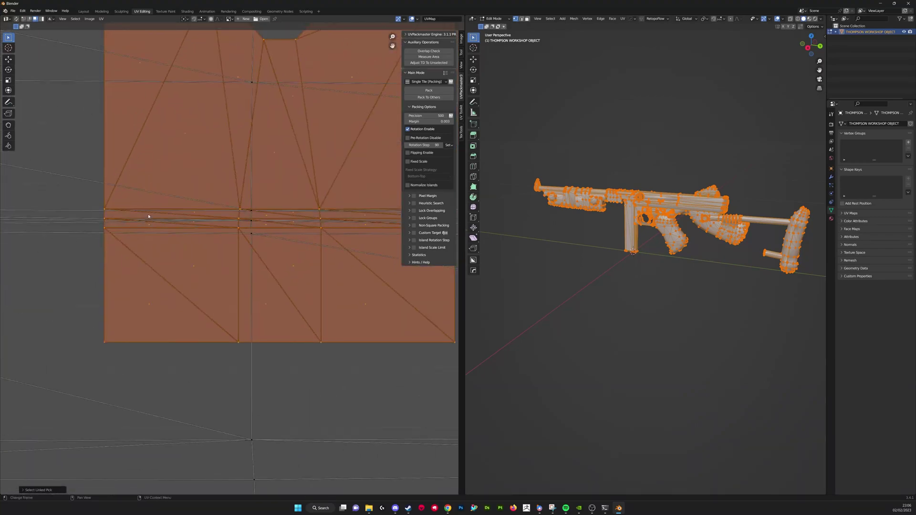
Step: Add the smaller notched UV island on the receiver island and its thin edge strip to the selection
scroll(191, 239, down, 10)
middle_drag(173, 240, 197, 220)
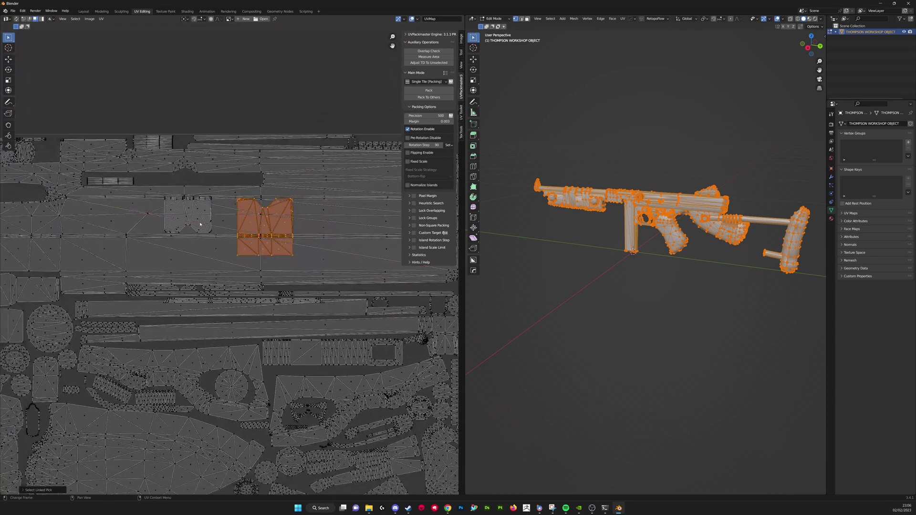
scroll(187, 204, up, 2)
key(l)
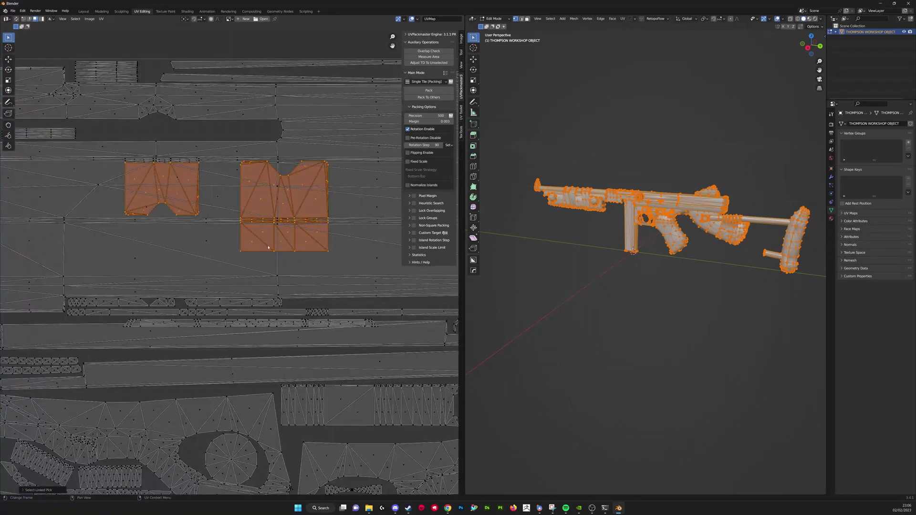
scroll(169, 148, up, 4)
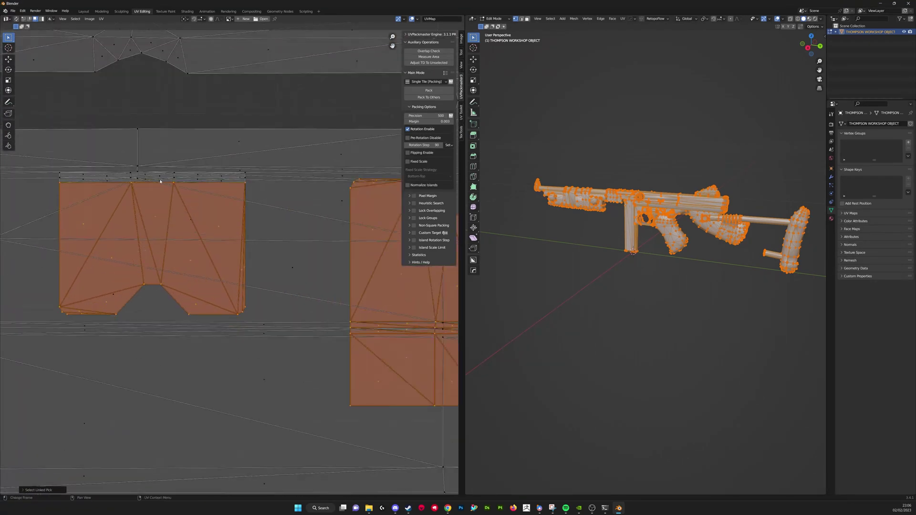
key(l)
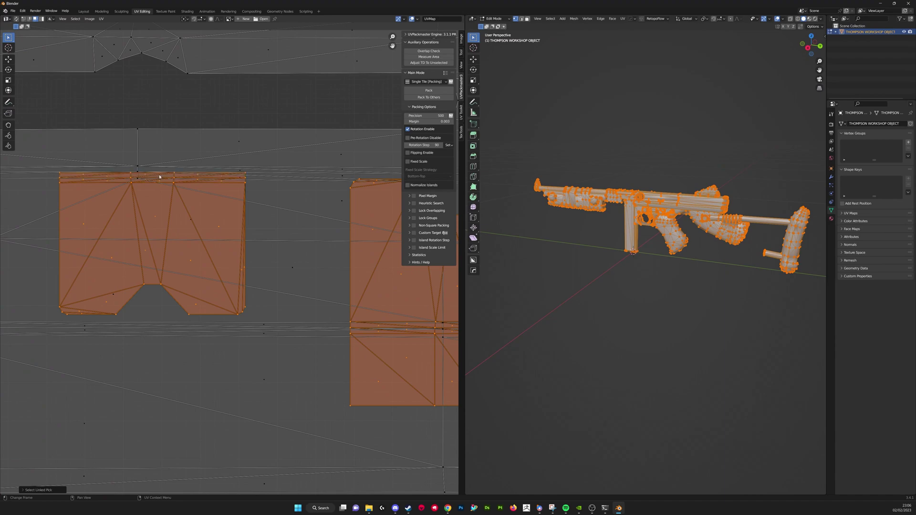
Step: Enable UV sync selection between the UV editor and the 3D viewport, and deselect everything
scroll(160, 178, down, 8)
mouse_move(613, 213)
middle_down()
mouse_move(631, 230)
mouse_move(616, 224)
middle_up()
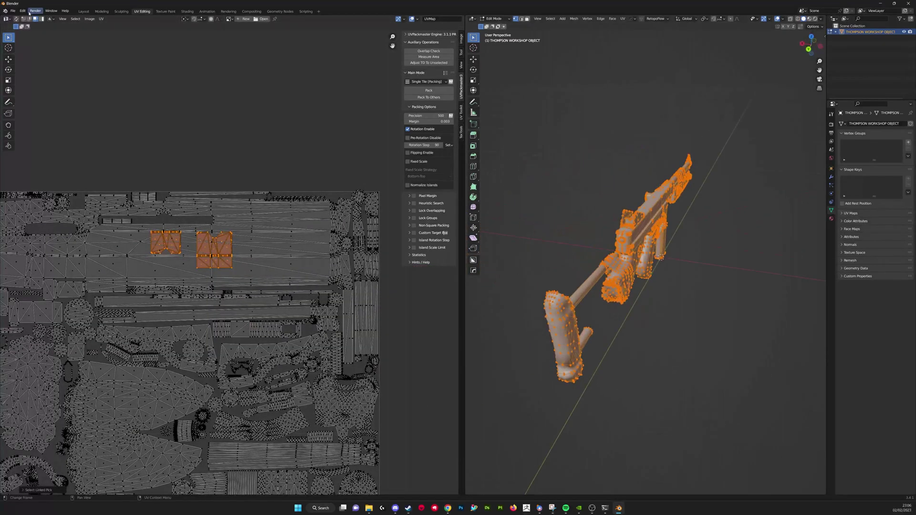
click(16, 18)
key(alt+a)
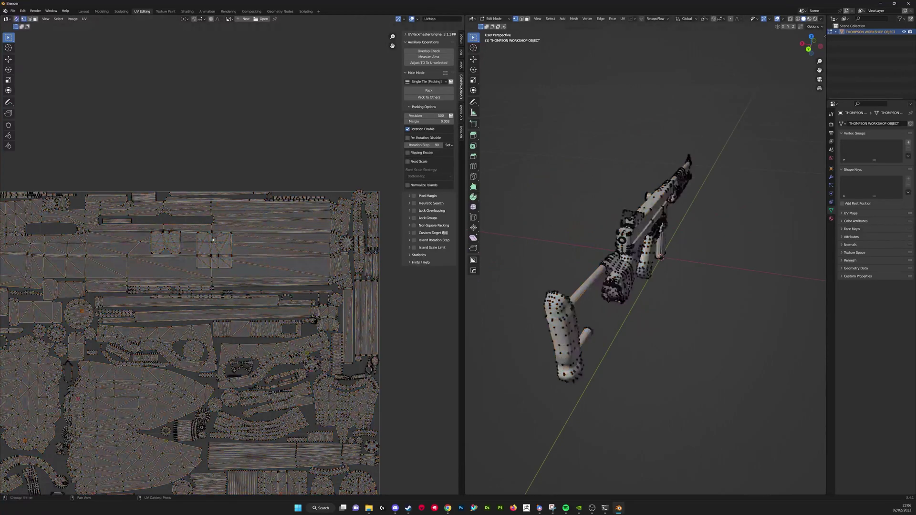
Step: With synced selection, select the larger notched island on the receiver, its rectangular block and the strips joining them
scroll(210, 252, up, 3)
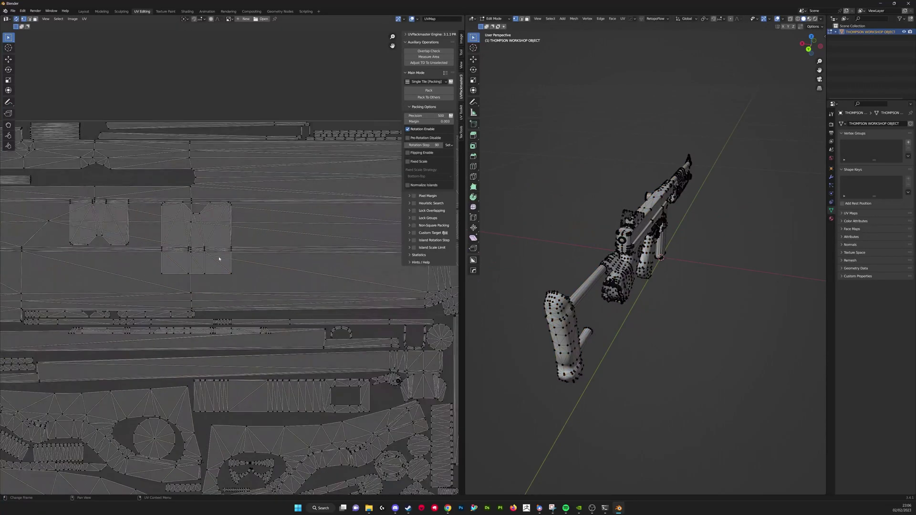
scroll(217, 259, up, 1)
key(l)
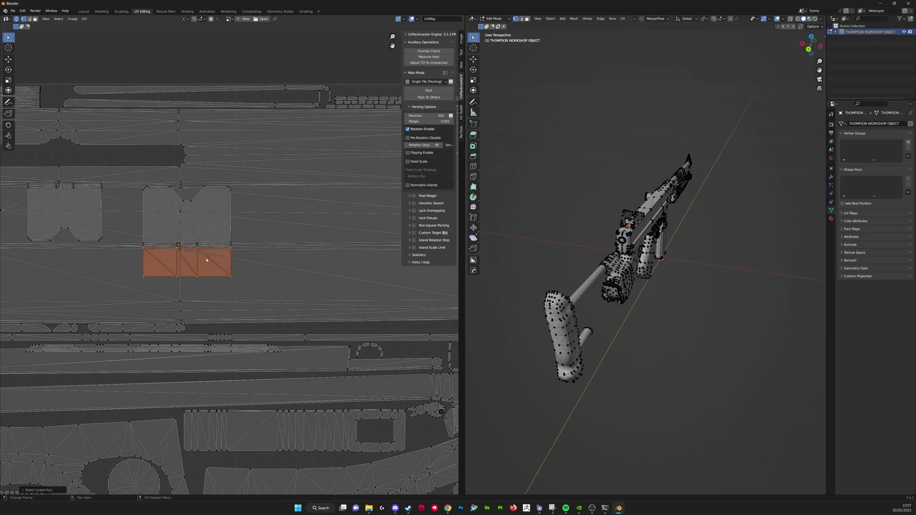
key(l)
scroll(186, 228, up, 3)
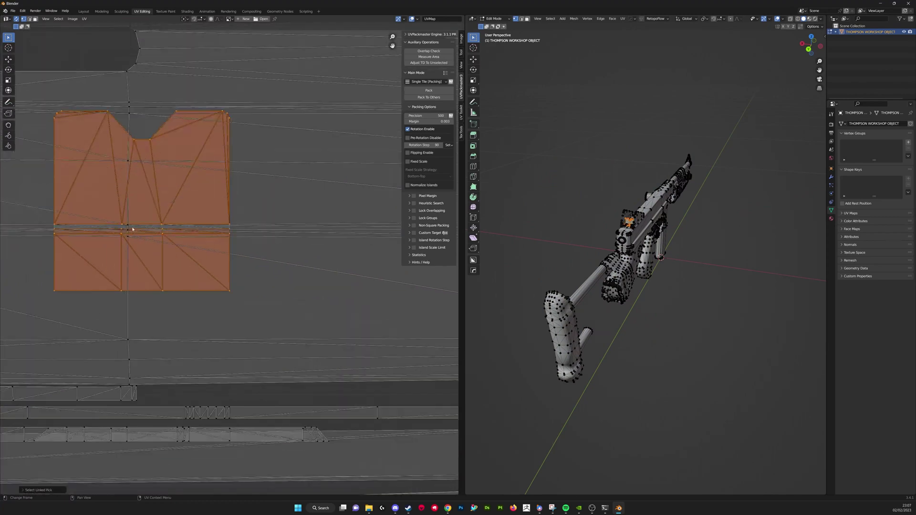
scroll(133, 229, down, 3)
scroll(139, 229, up, 3)
scroll(114, 227, down, 3)
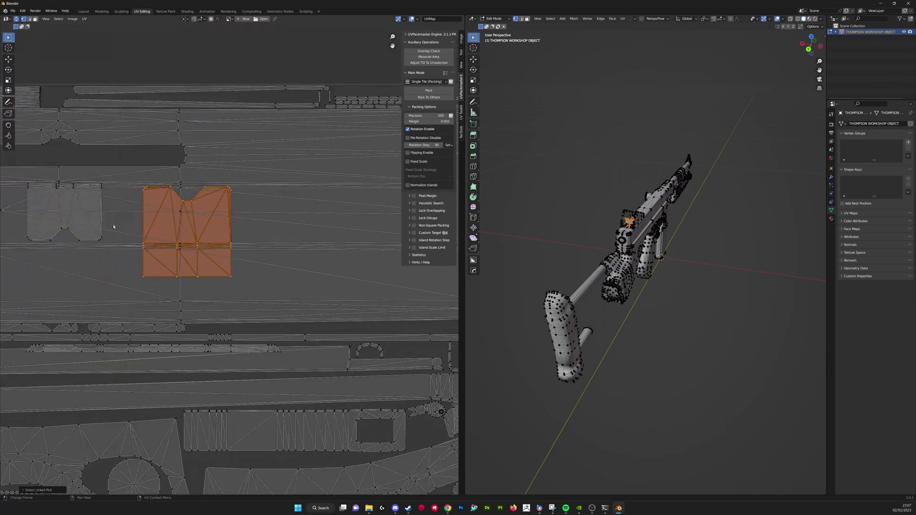
Step: Add the smaller notched island and its strip to the selection, and delete the selected sight geometry from the mesh
scroll(113, 226, up, 3)
key(l)
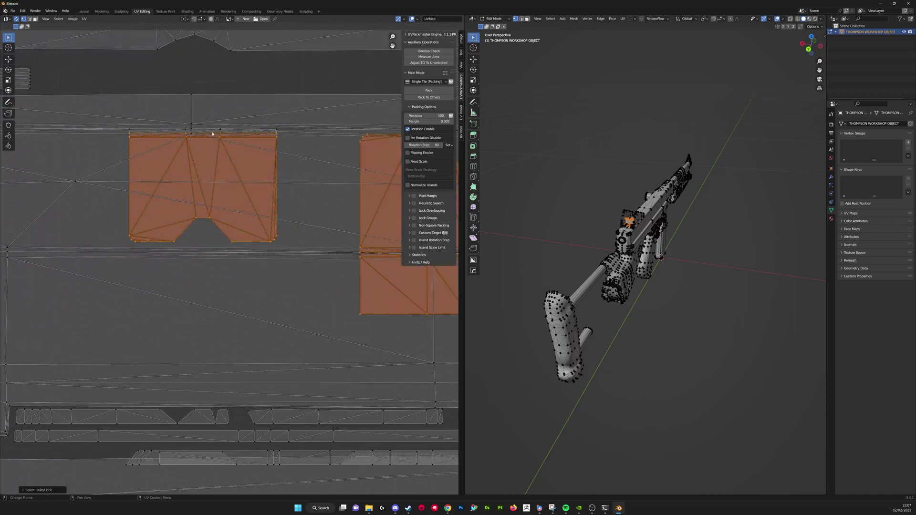
scroll(326, 196, down, 5)
middle_drag(331, 214, 269, 231)
middle_drag(641, 241, 643, 289)
scroll(625, 227, up, 4)
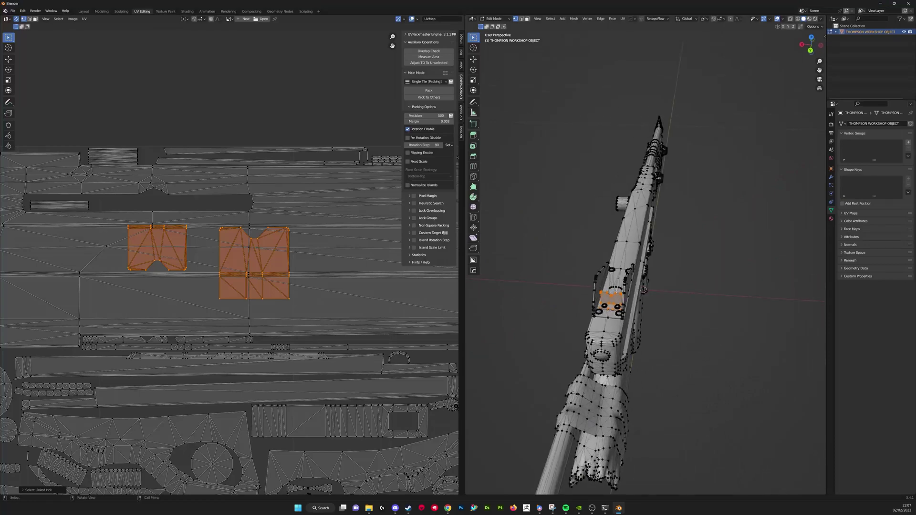
key(x)
click(616, 292)
scroll(377, 320, down, 2)
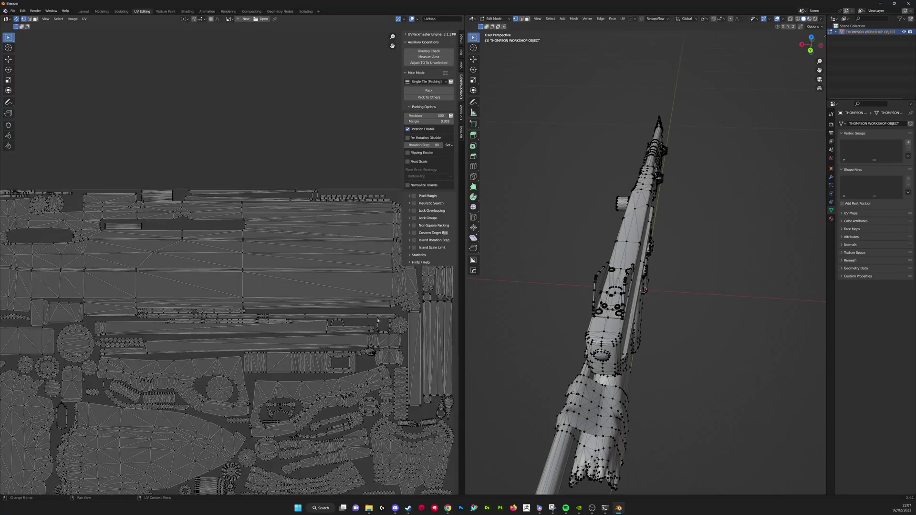
Step: Select all of the remaining geometry and run the UVPackmaster Overlap Check on its UV islands again
scroll(266, 313, down, 3)
key(a)
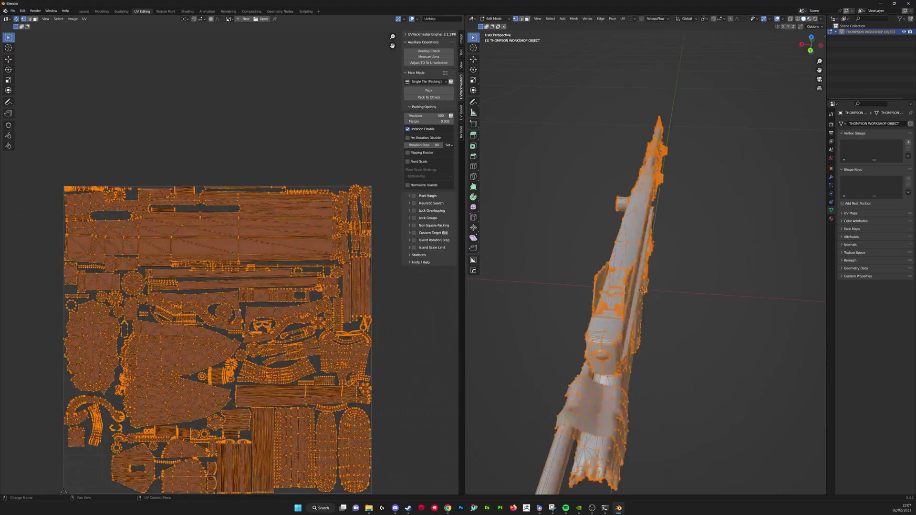
click(422, 51)
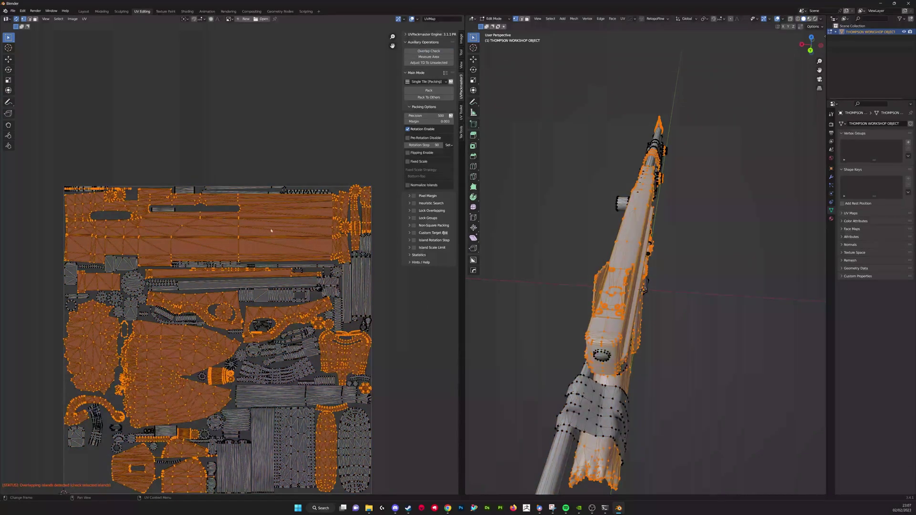
Step: Select only the round UV island beside the end of the receiver island and examine where it sits on the model
scroll(271, 230, up, 7)
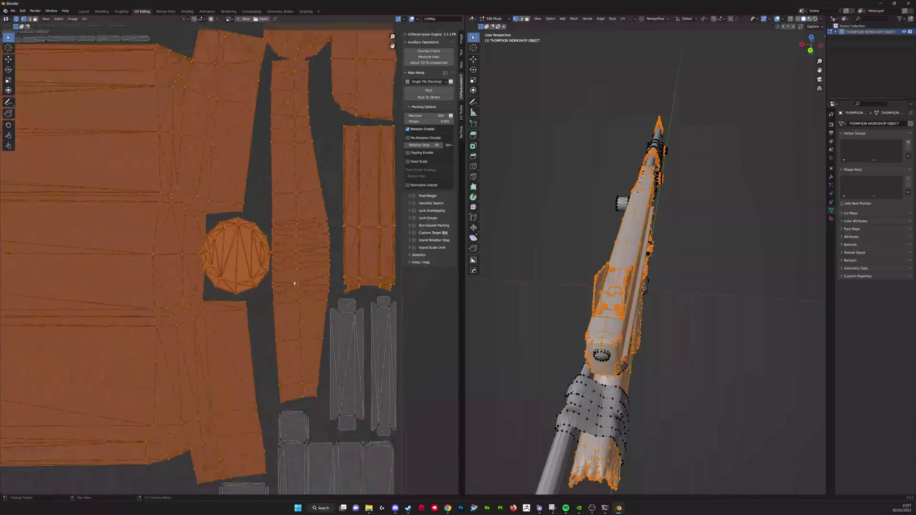
middle_drag(415, 302, 314, 318)
scroll(330, 294, down, 1)
key(alt+a)
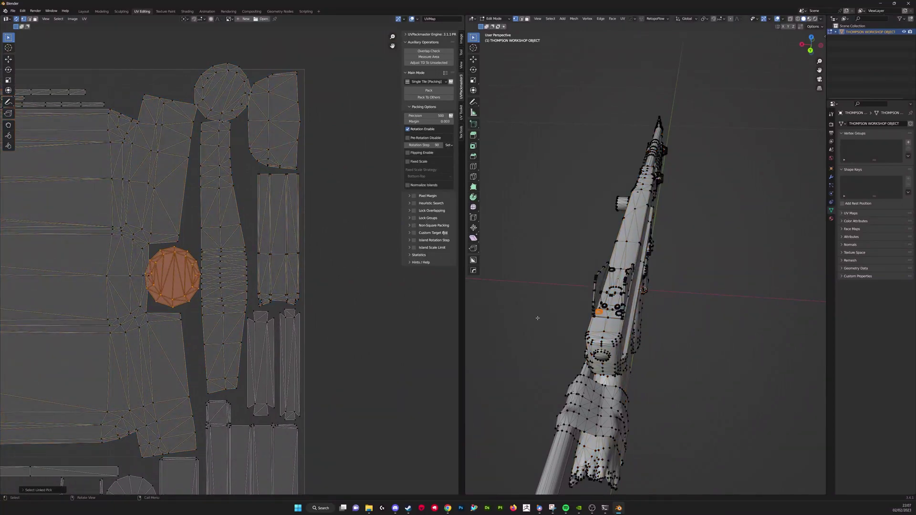
middle_drag(537, 318, 635, 377)
scroll(579, 336, up, 2)
scroll(600, 354, up, 2)
scroll(210, 290, up, 1)
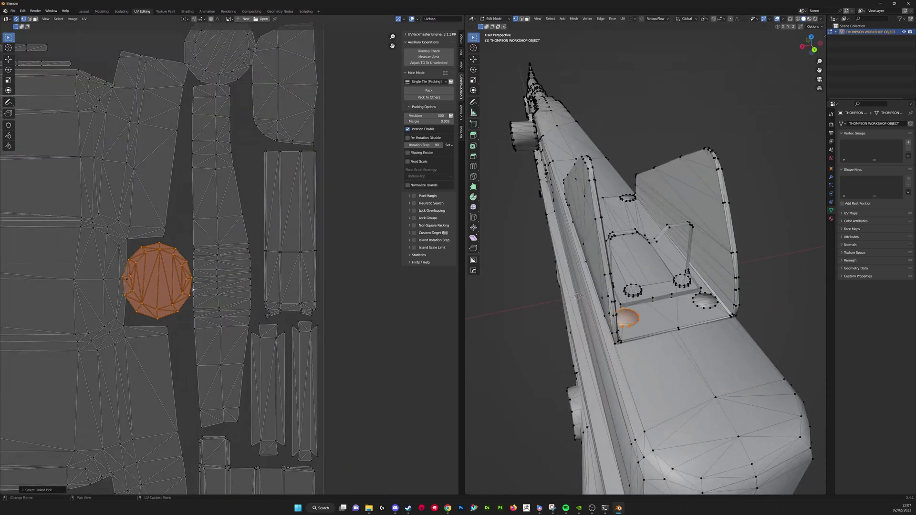
middle_drag(592, 305, 563, 342)
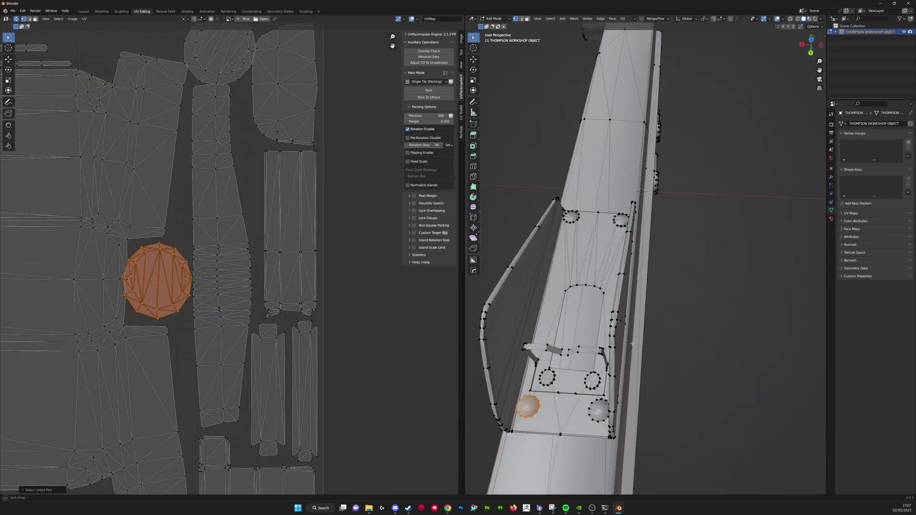
scroll(236, 239, down, 1)
middle_drag(226, 227, 231, 283)
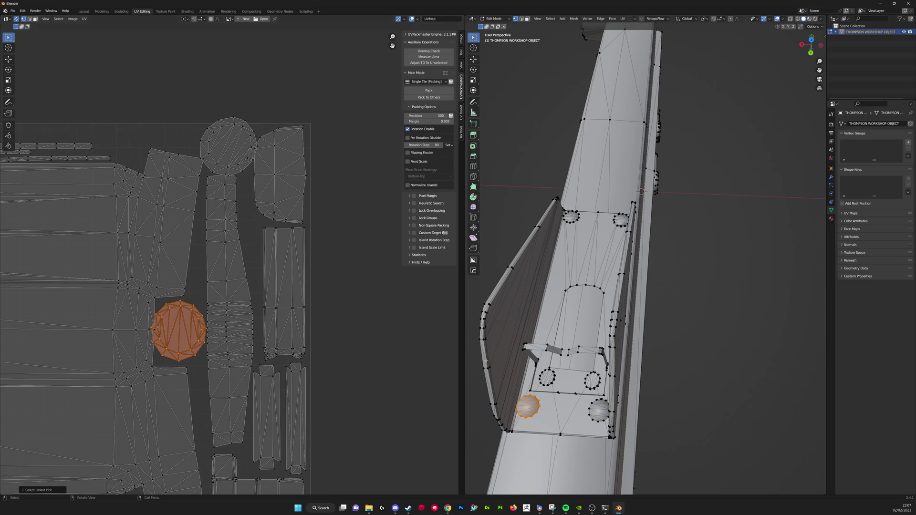
Step: Switch to face selection and check the receiver island's edge beside the round island against the 3D model
click(142, 335)
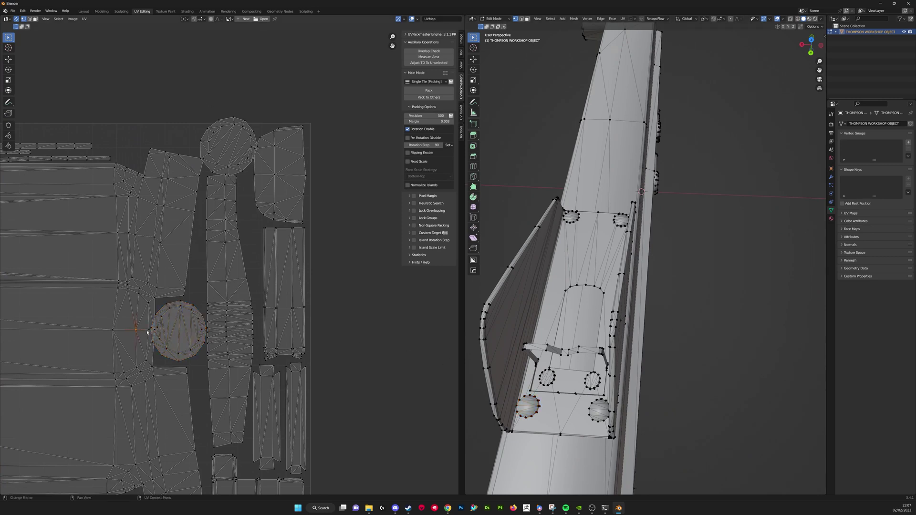
scroll(538, 323, down, 6)
middle_drag(538, 323, 511, 298)
key(3)
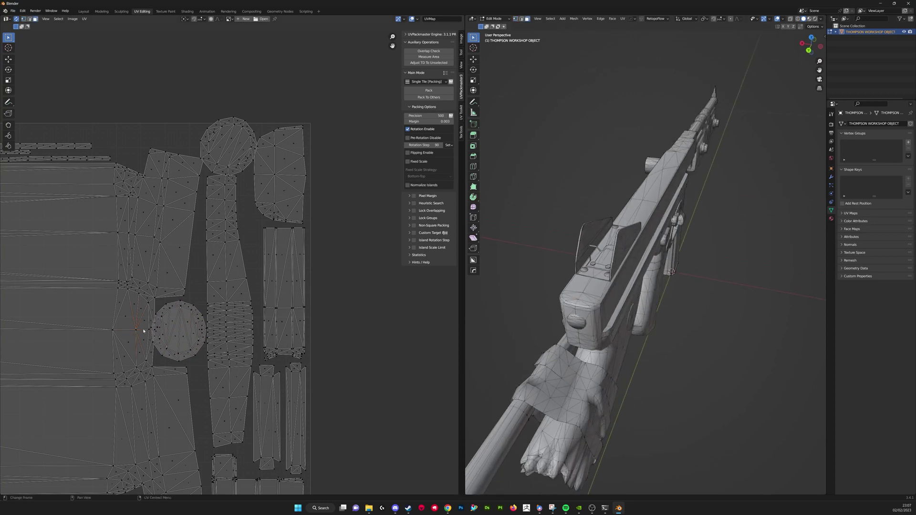
click(143, 327)
click(145, 334)
scroll(572, 326, up, 4)
middle_drag(574, 325, 594, 314)
ctrl+middle_drag(146, 339, 168, 356)
Step: Select the whole round island and examine up close where its edge meets the receiver island
click(198, 356)
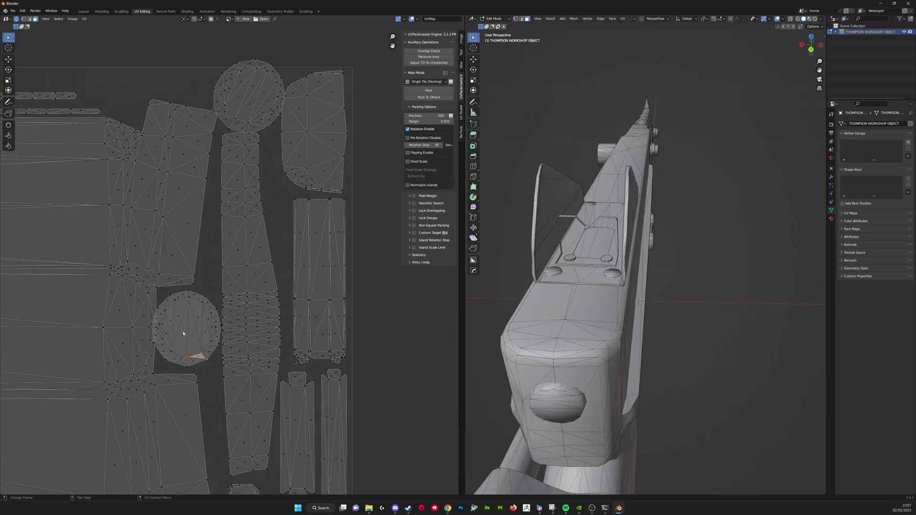
key(l)
scroll(183, 333, up, 4)
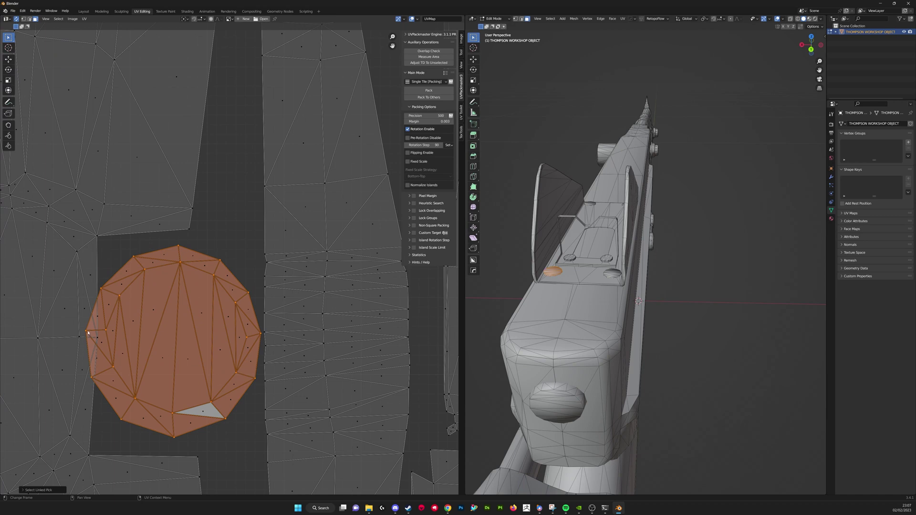
Step: Try to move the round island's edge vertices horizontally, clear of the receiver island
key(1)
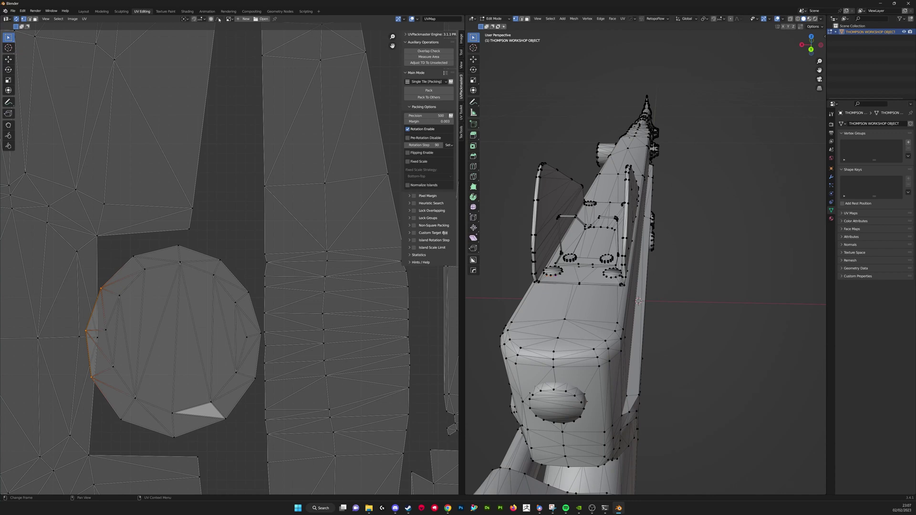
key(g)
key(x)
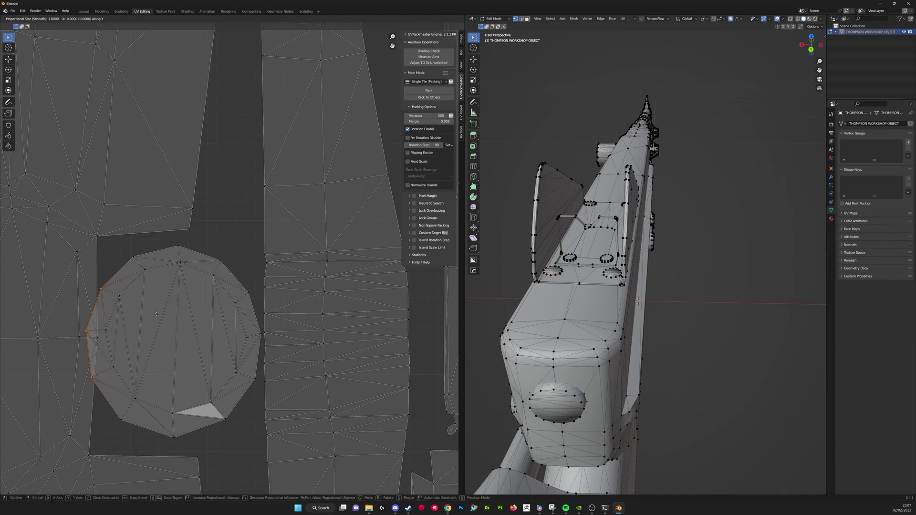
right_click(162, 314)
scroll(132, 297, down, 1)
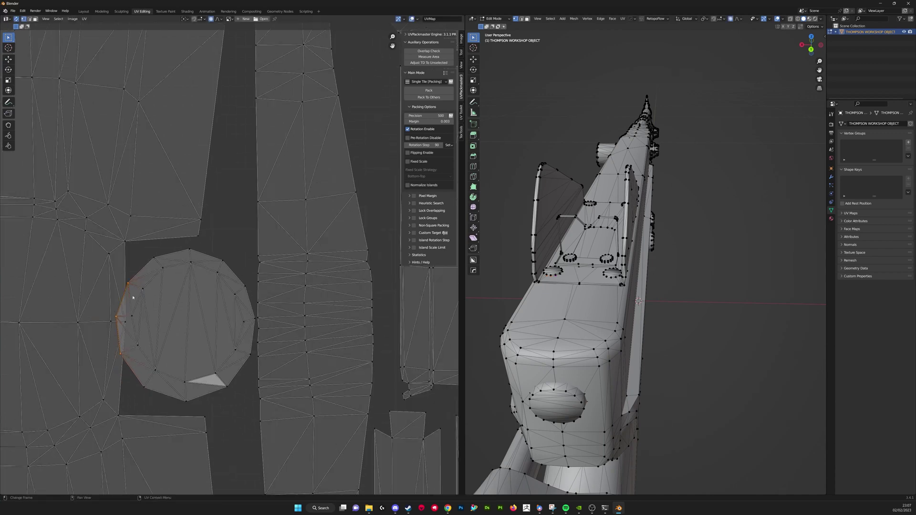
click(220, 19)
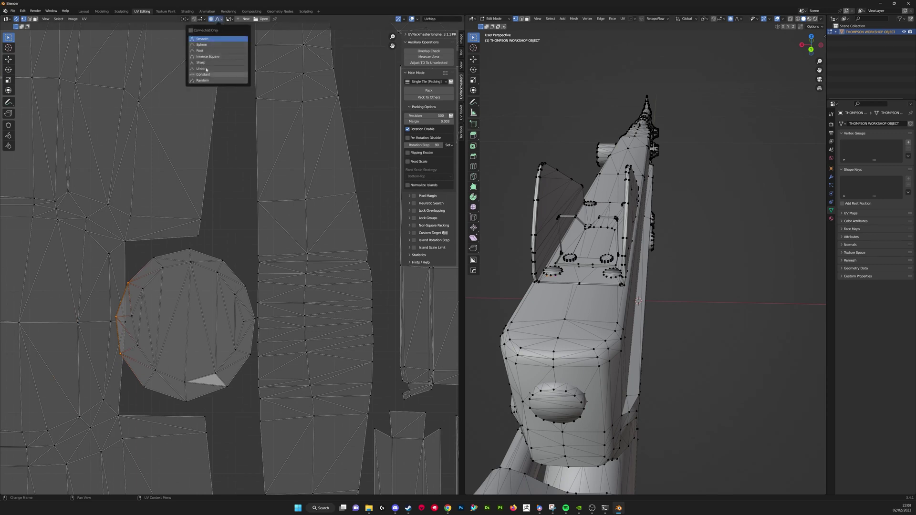
key(g)
key(x)
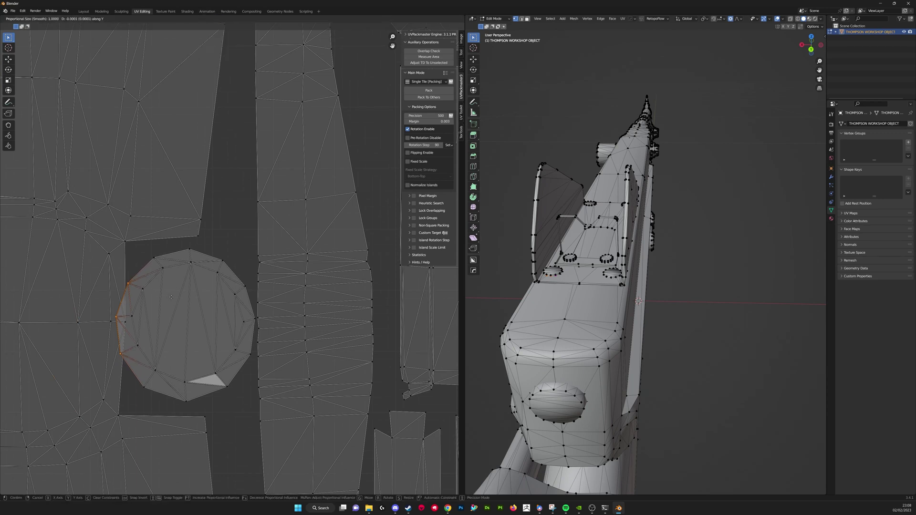
click(208, 314)
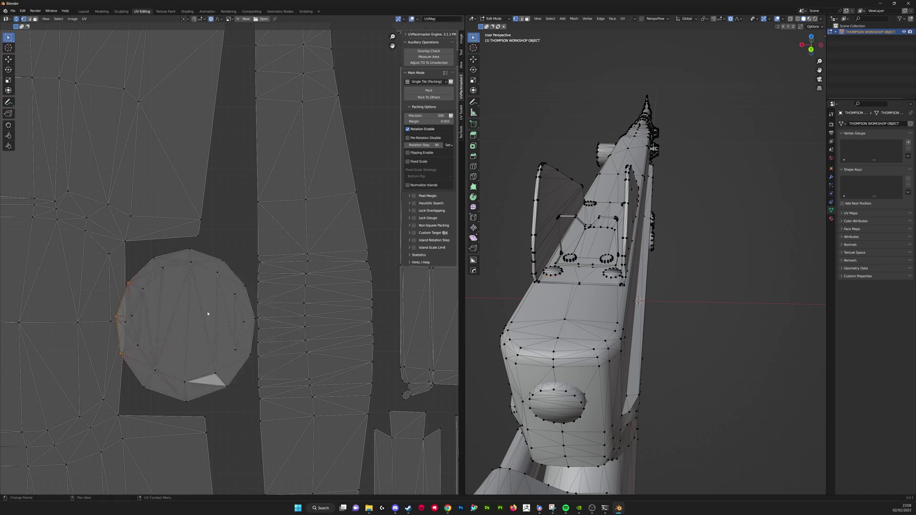
Step: Select the whole round UV island beside the receiver island and delete its vertices from the model
key(l)
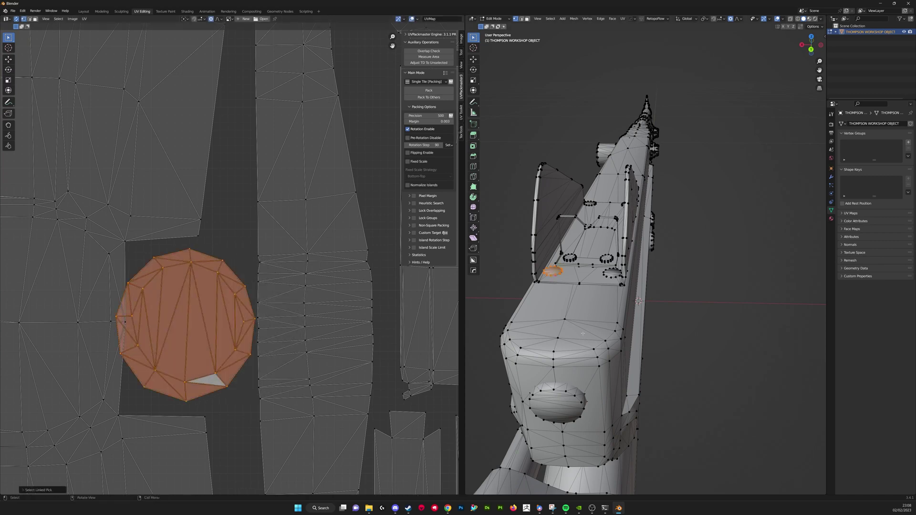
middle_drag(583, 333, 616, 337)
key(x)
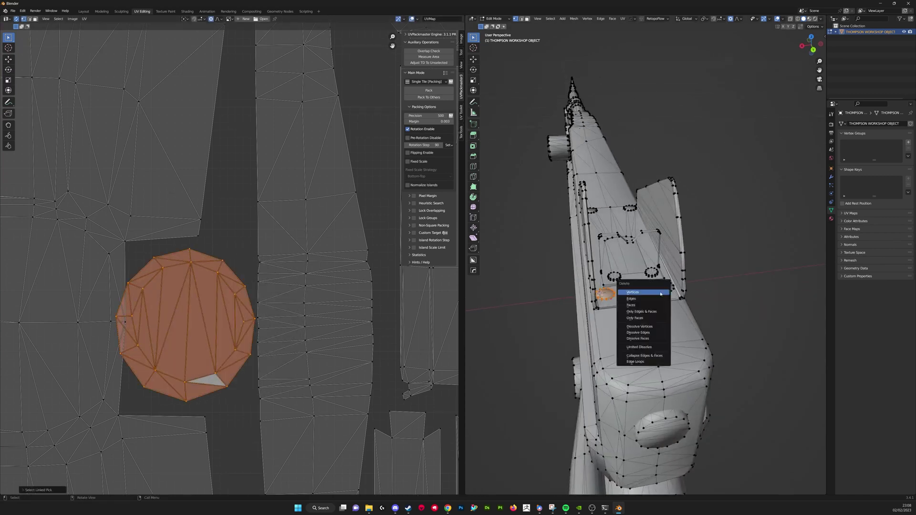
click(649, 294)
Step: Select the cap of the round island stacked in the same spot and examine which rivet it belongs to on the model
key(l)
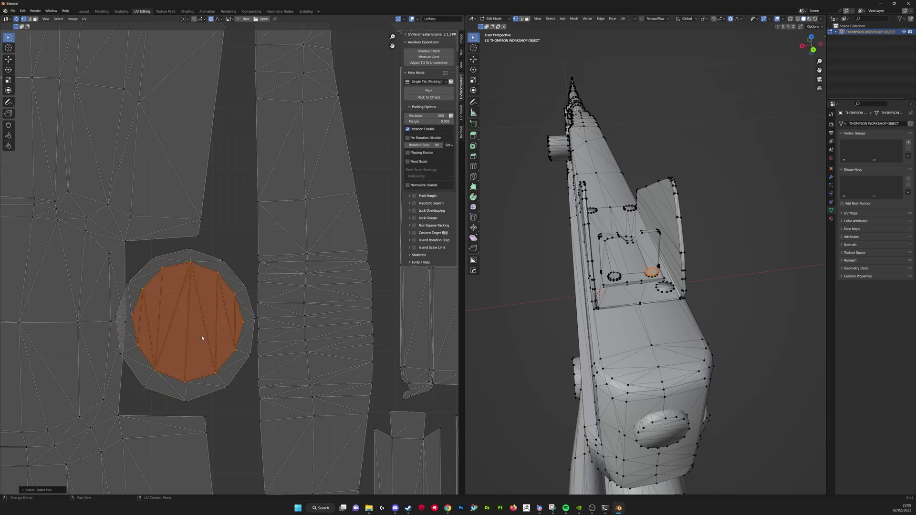
key(g)
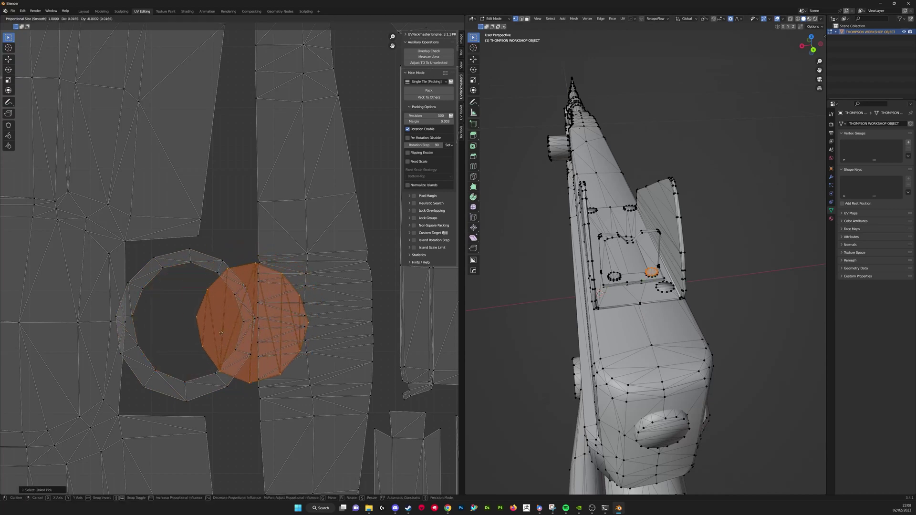
key(Escape)
shift+click(179, 386)
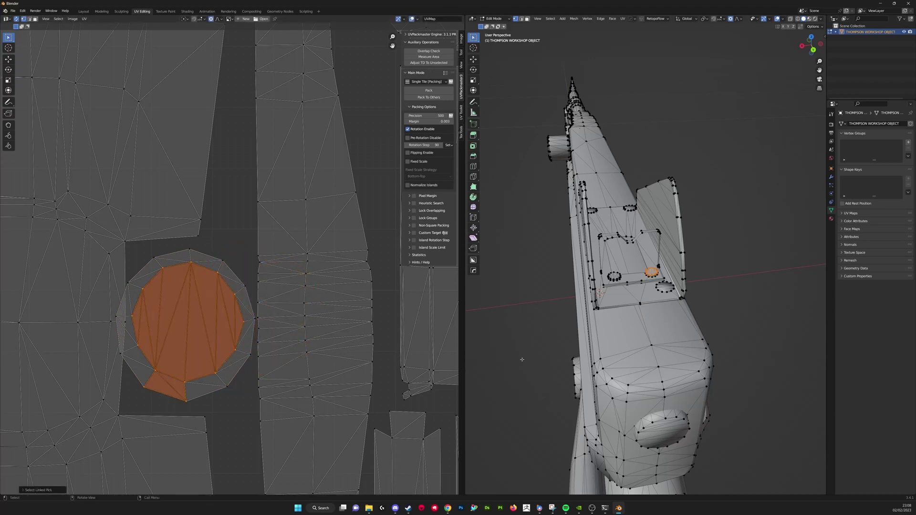
click(719, 299)
scroll(719, 299, up, 4)
middle_drag(720, 300, 713, 287)
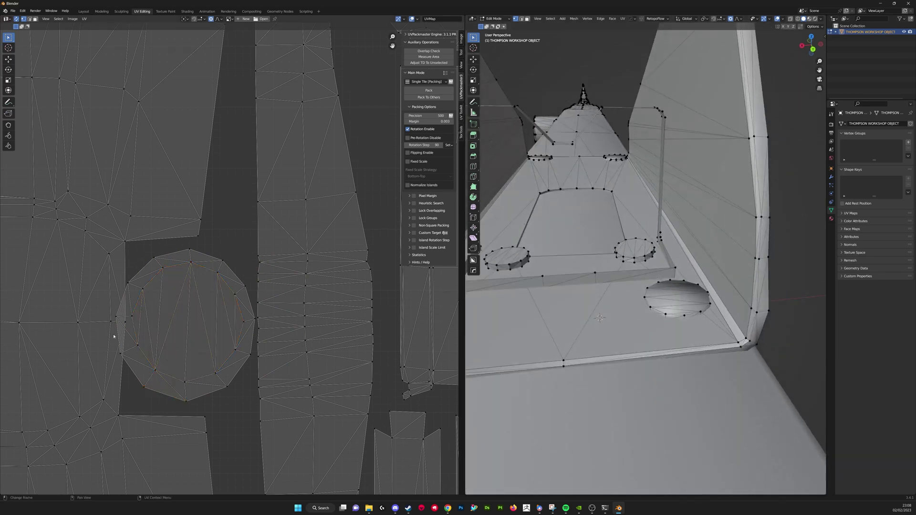
key(l)
key(l)
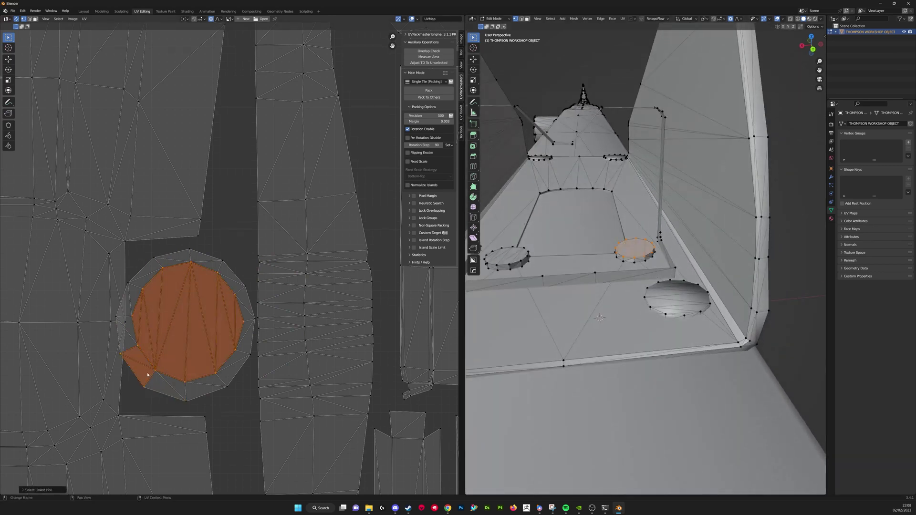
key(l)
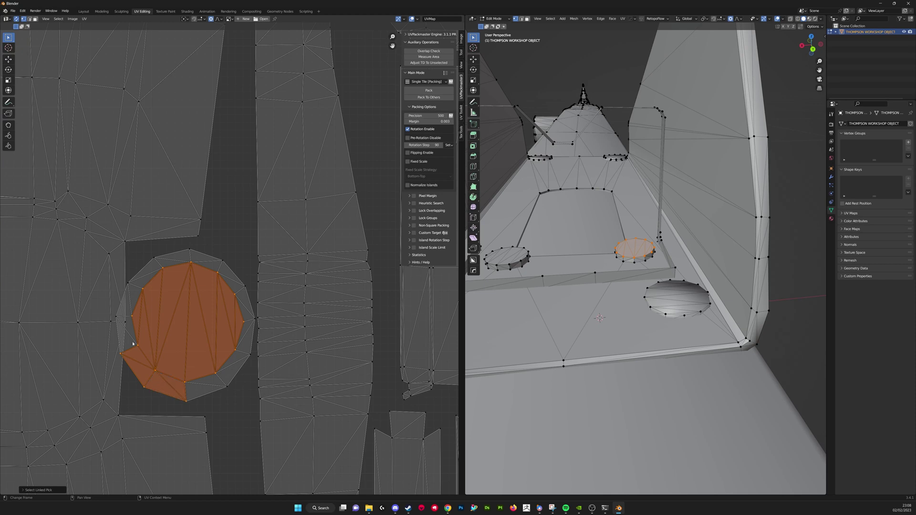
key(l)
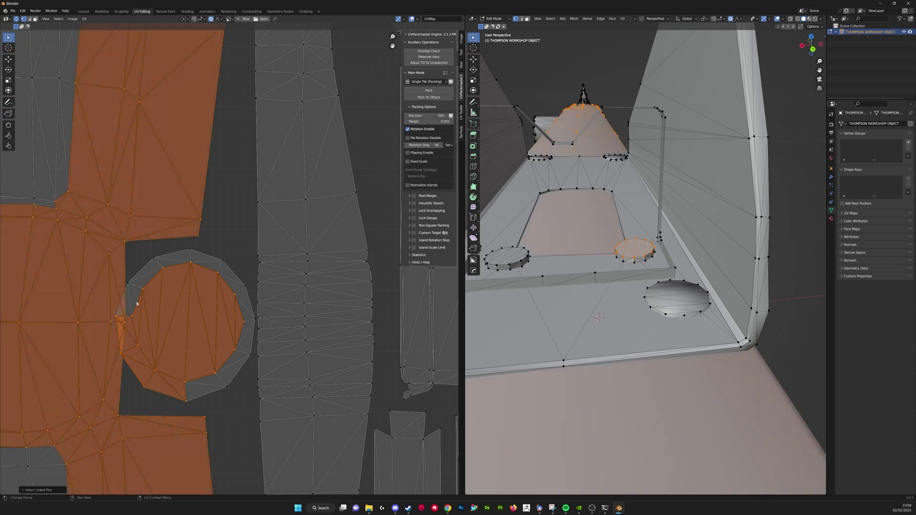
Step: Select the round island's rim segments on the side facing the receiver island and delete them from the model
click(132, 307)
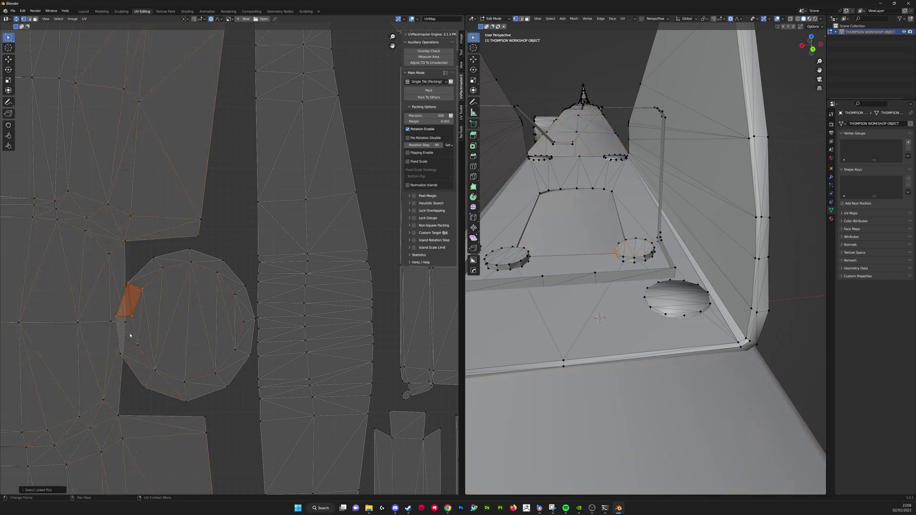
key(l)
key(g)
right_click(193, 337)
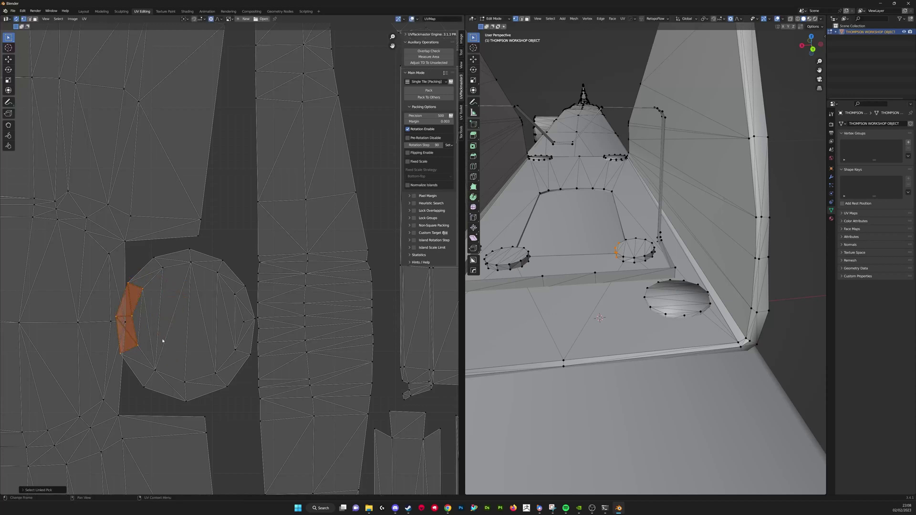
shift+click(139, 366)
key(g)
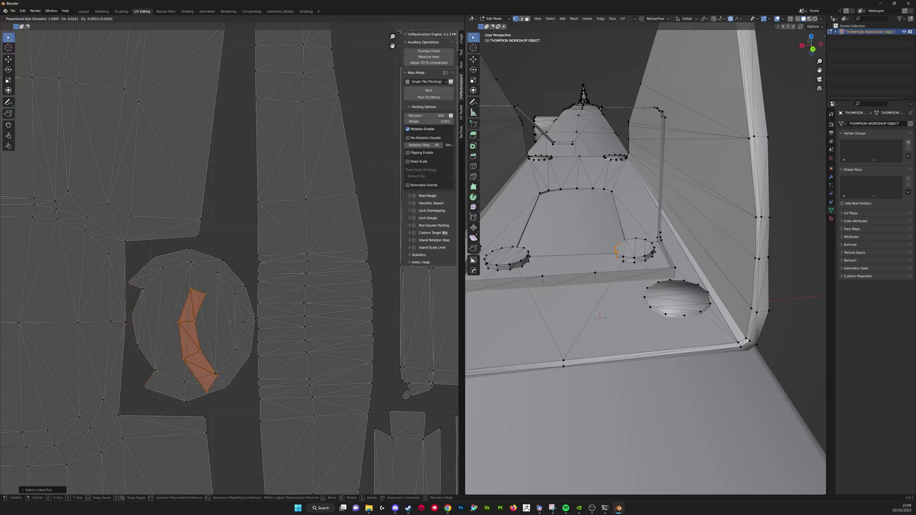
key(Escape)
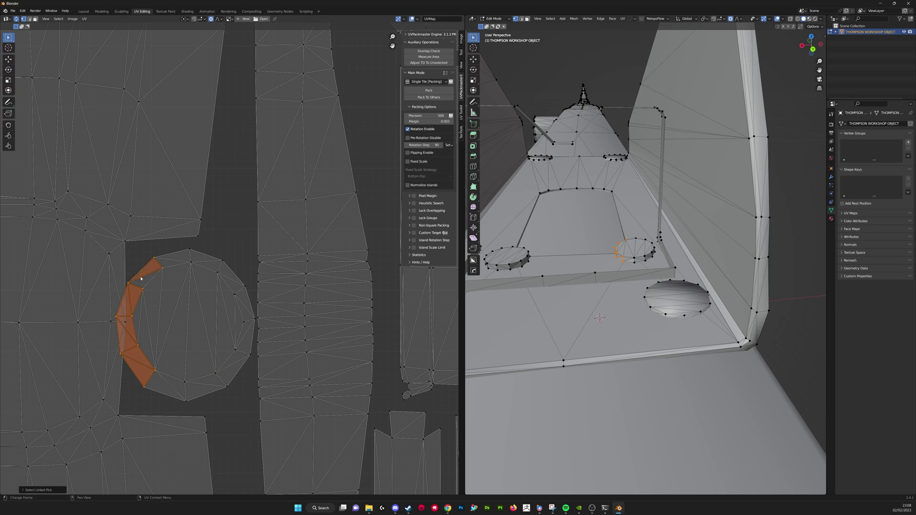
key(c)
key(Escape)
key(l)
right_click(524, 227)
click(535, 253)
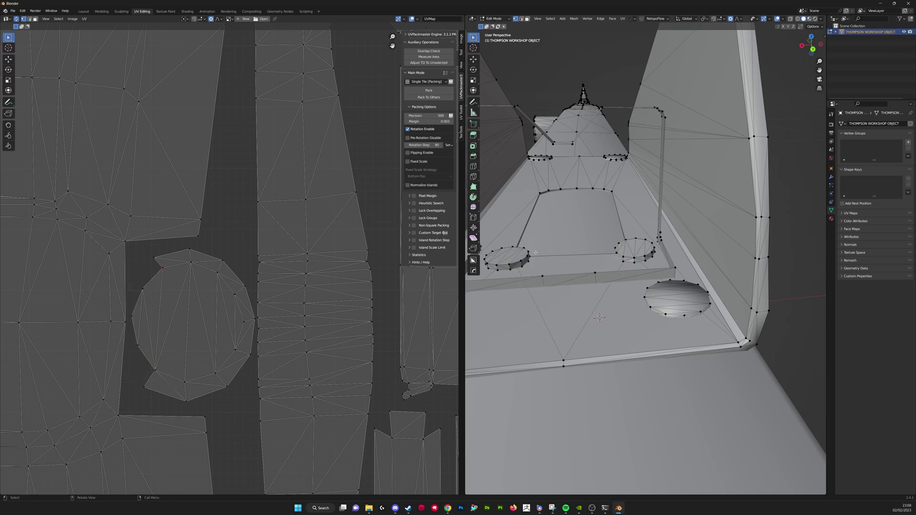
Step: Select the round UV island crossing the upper edge of the UV tile and check its rivet on the model
scroll(289, 304, down, 5)
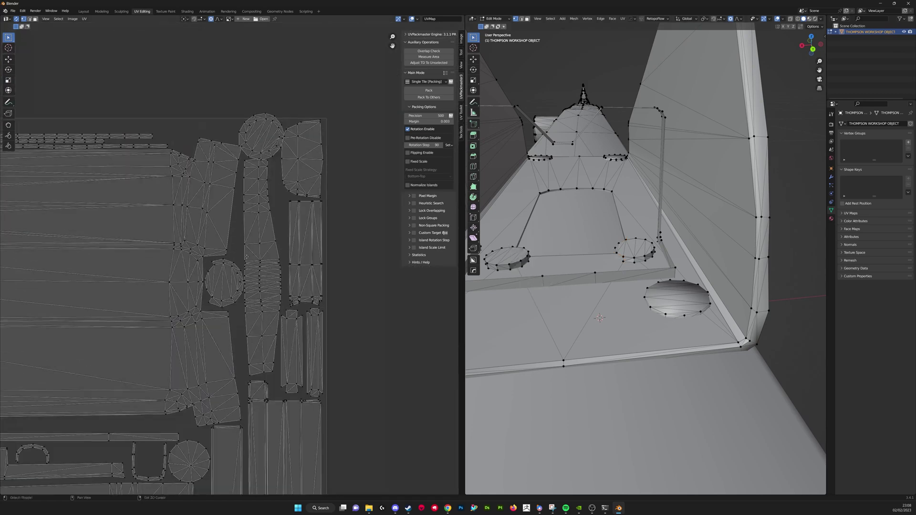
scroll(270, 240, up, 4)
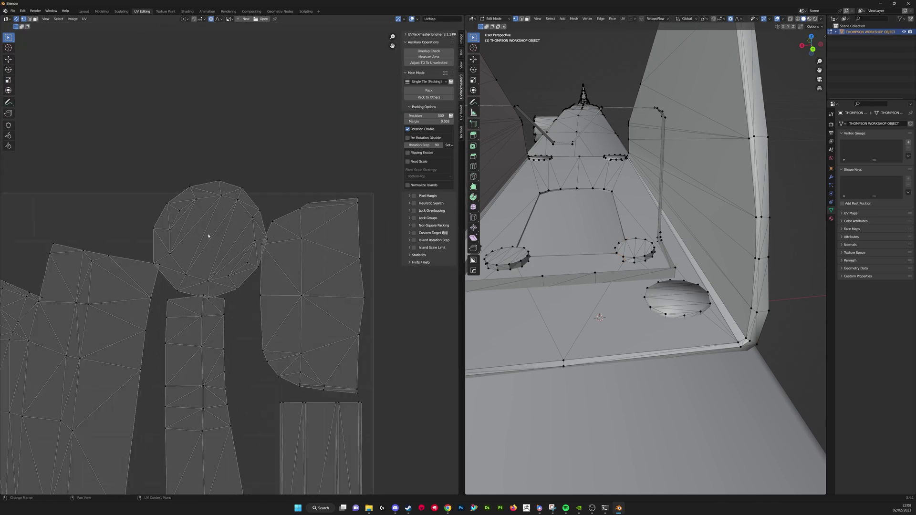
key(l)
middle_drag(553, 295, 678, 401)
middle_drag(554, 248, 620, 291)
scroll(286, 237, up, 1)
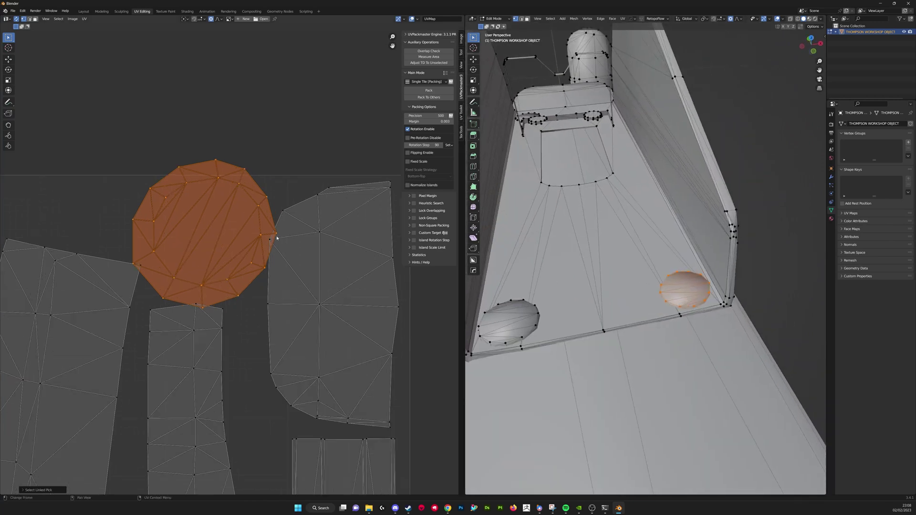
Step: Scale down and shift that round island so it sits inside the UV tile, clear of its neighbouring islands
key(s)
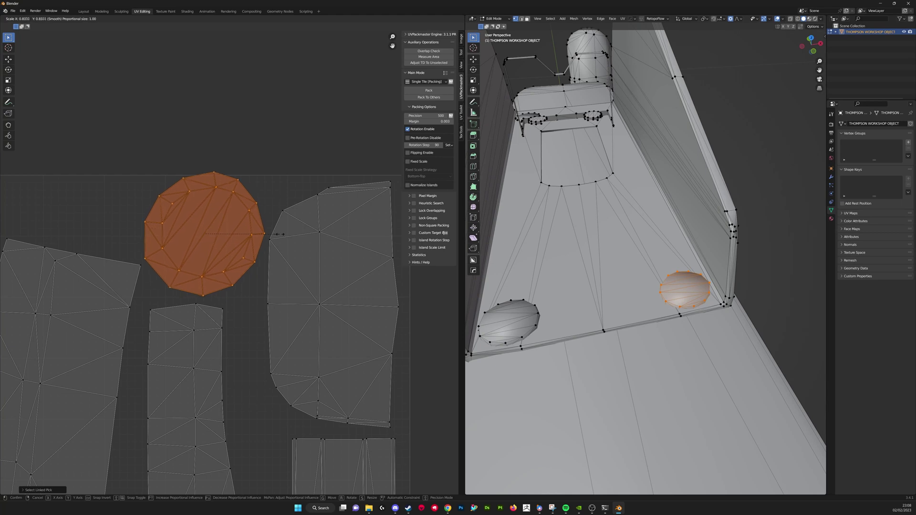
click(284, 237)
key(g)
click(283, 241)
key(s)
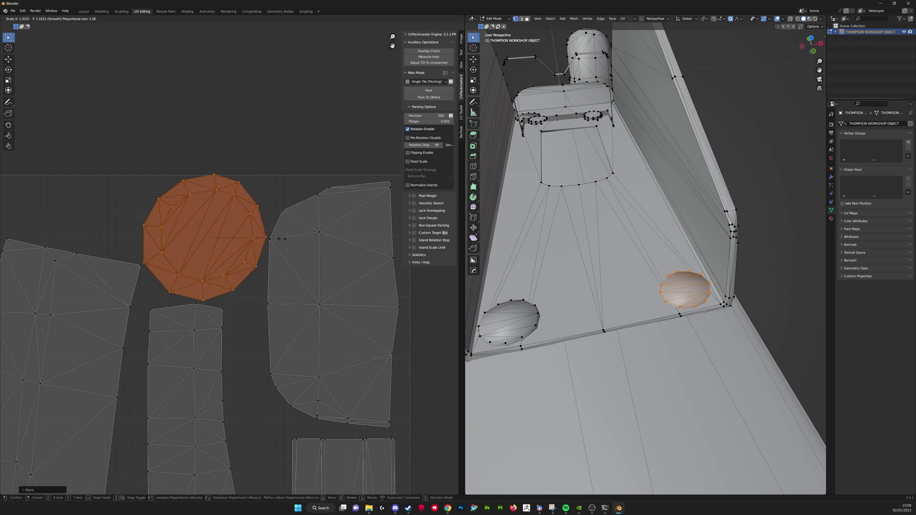
click(281, 239)
scroll(280, 239, down, 3)
key(g)
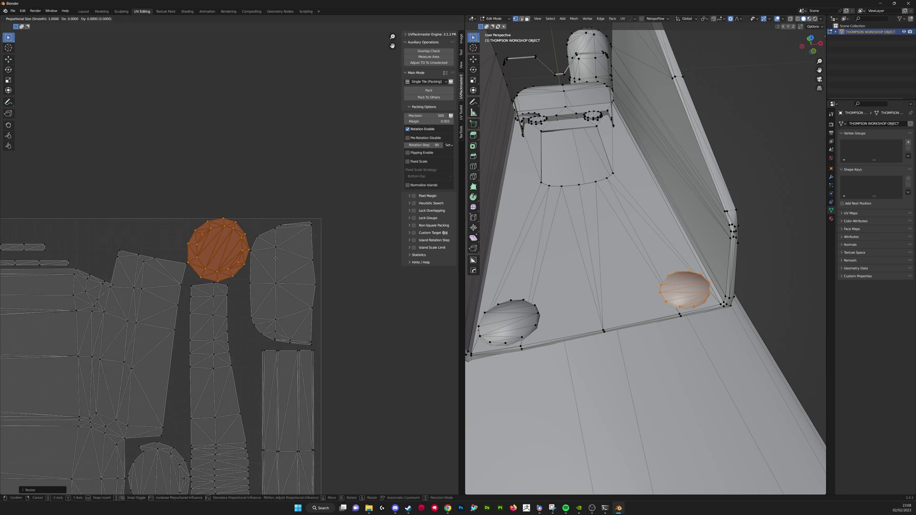
click(275, 259)
scroll(311, 276, down, 3)
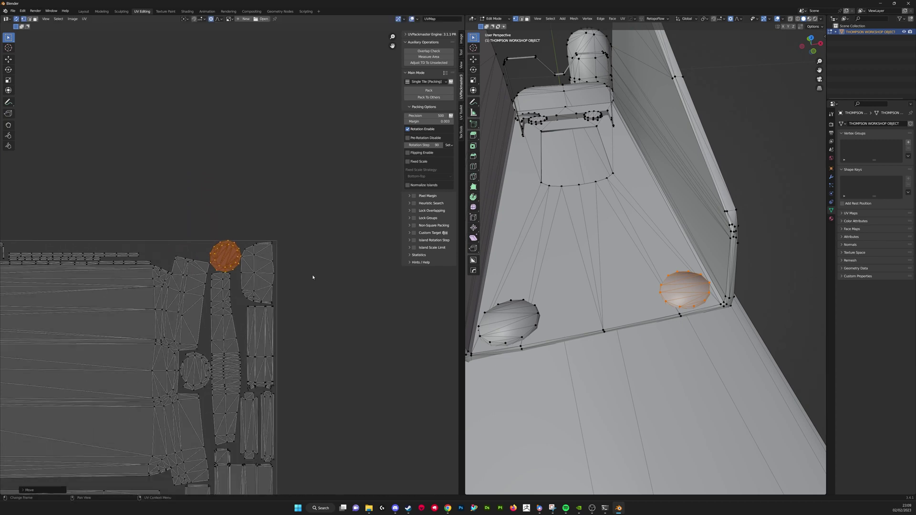
click(307, 278)
scroll(307, 278, up, 3)
scroll(237, 271, up, 4)
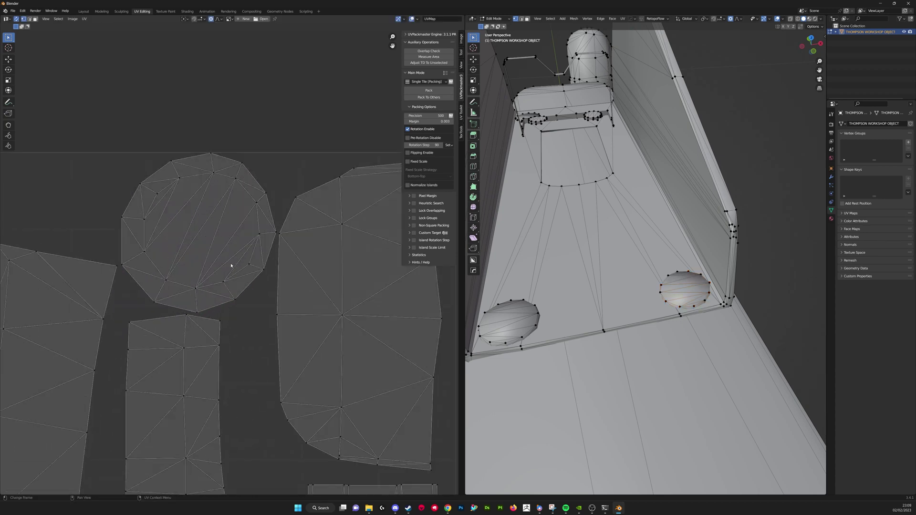
Step: Select all of the geometry and rerun the UVPackmaster Overlap Check on its UV islands
scroll(311, 234, down, 5)
key(a)
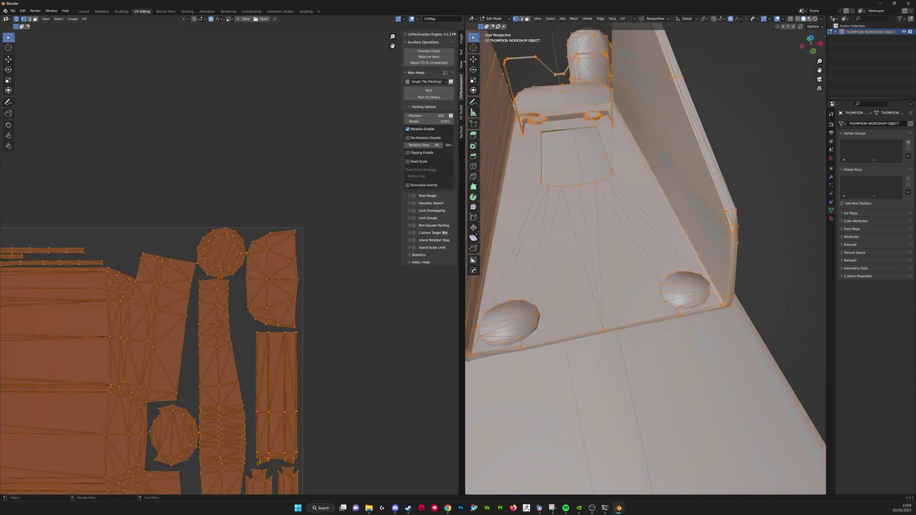
click(434, 57)
scroll(273, 329, down, 3)
middle_drag(267, 331, 282, 289)
scroll(286, 293, up, 3)
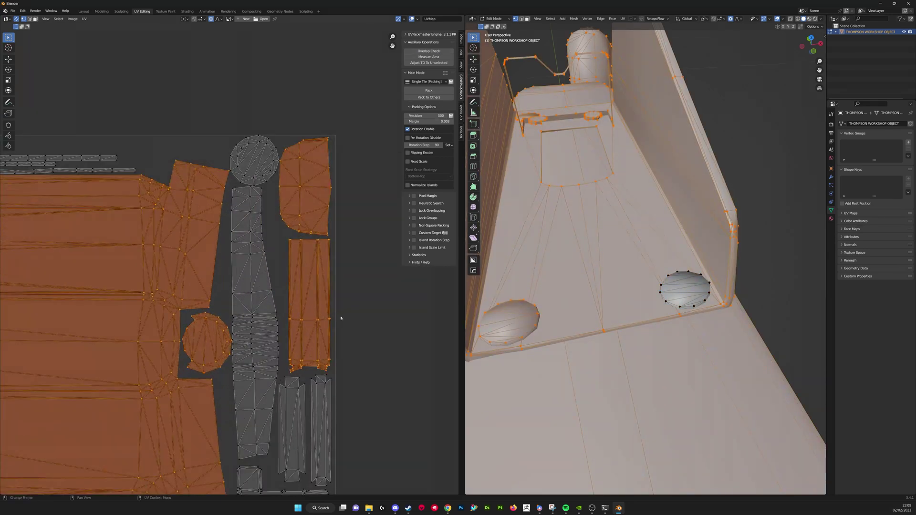
middle_drag(342, 317, 309, 307)
scroll(309, 307, up, 1)
Step: Select only the large island in the upper corner of the UV tile and examine where it sits on the model
click(316, 306)
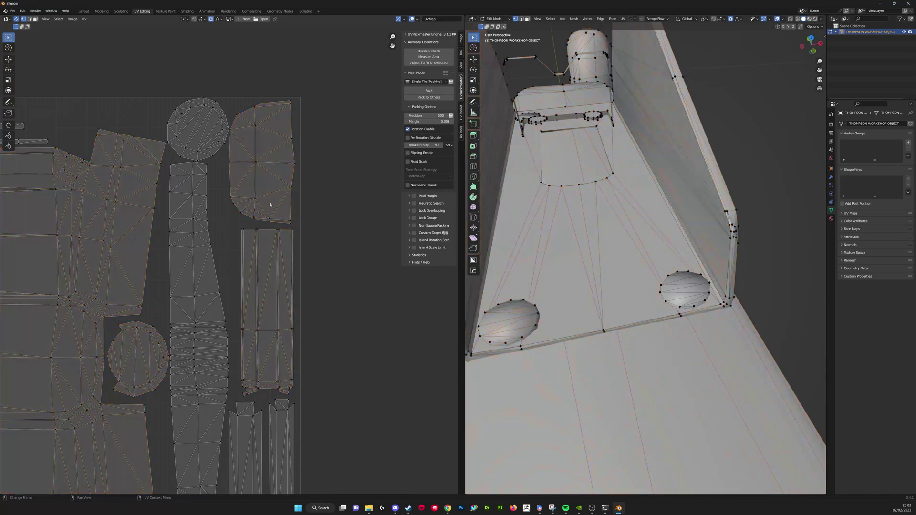
key(l)
key(KP_Decimal)
middle_drag(650, 277, 715, 281)
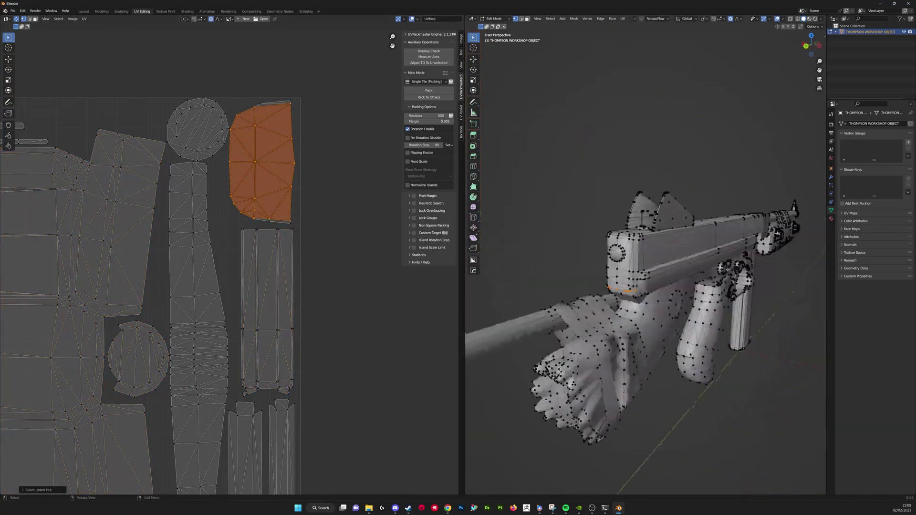
scroll(650, 282, up, 4)
middle_drag(615, 310, 611, 259)
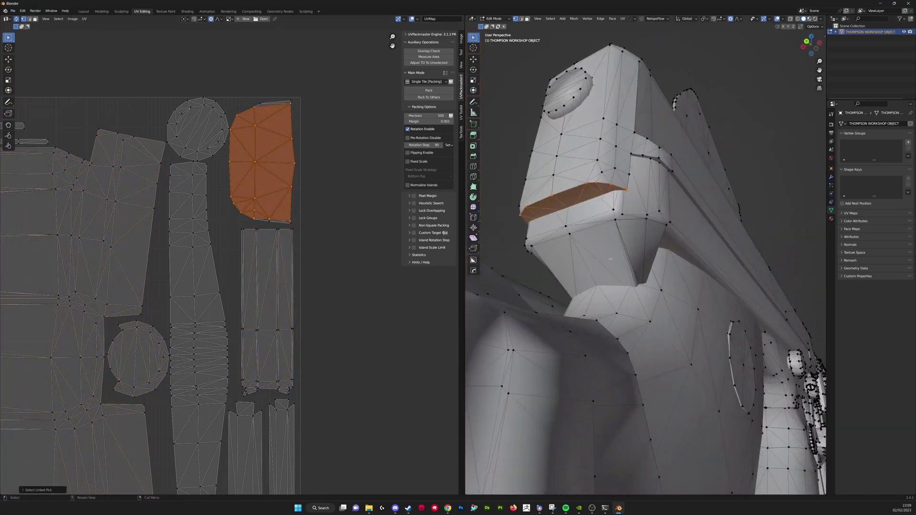
Step: Select the thin strips along the upper and lower edges of the large corner island and check how they sit against it
key(g)
right_click(333, 177)
middle_drag(276, 188, 300, 290)
scroll(300, 290, up, 4)
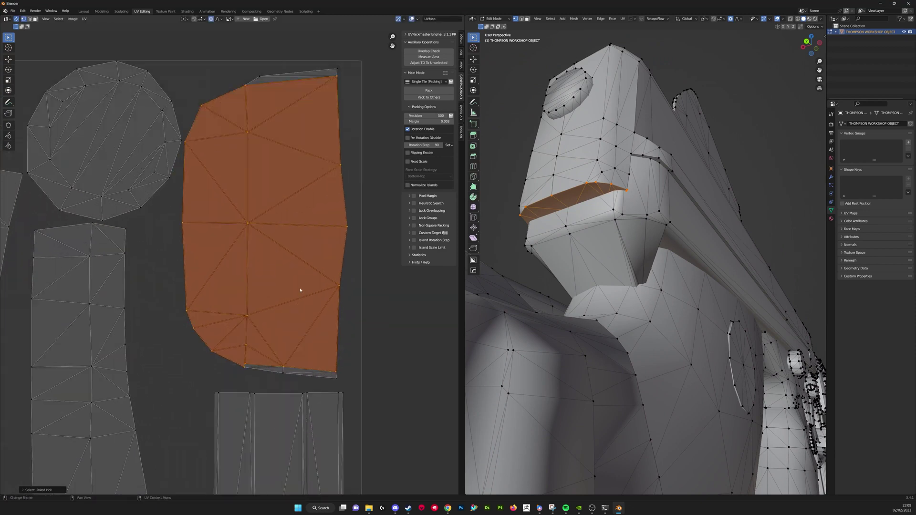
click(301, 374)
key(l)
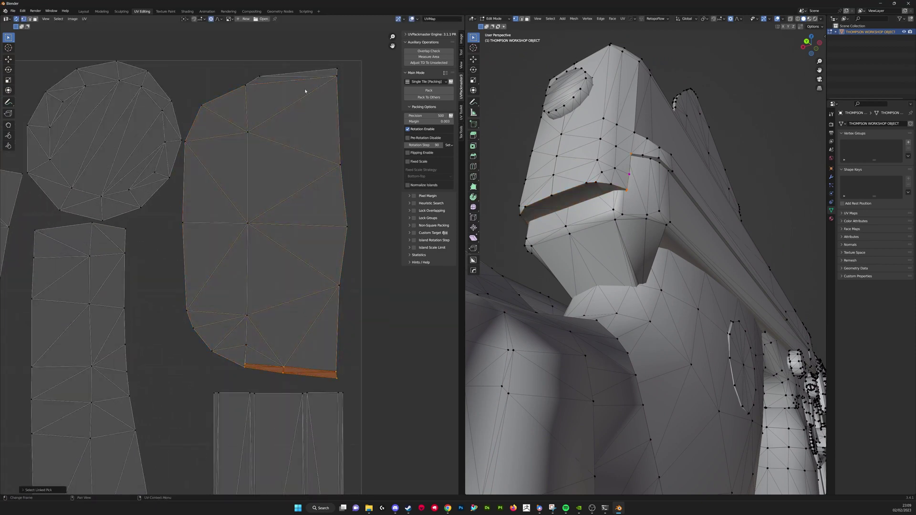
key(l)
key(g)
right_click(384, 218)
scroll(315, 328, down, 6)
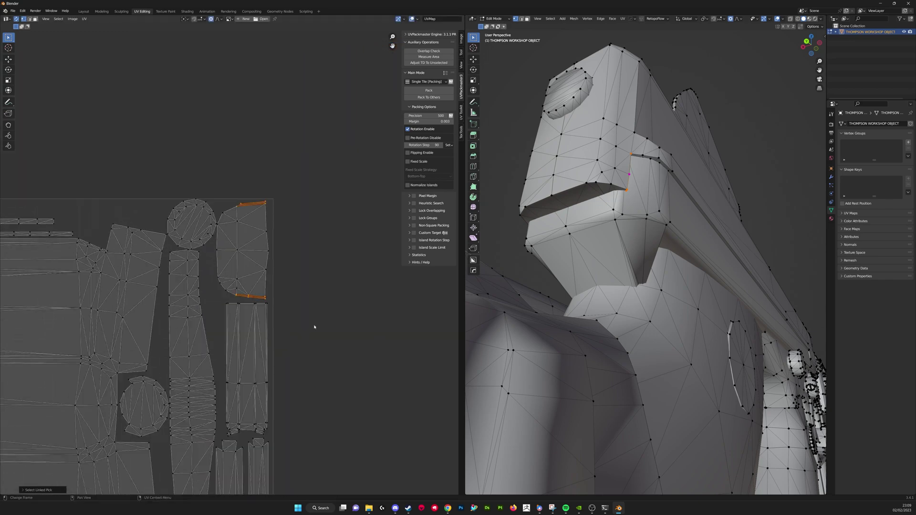
Step: Select all of the geometry and run the UVPackmaster Overlap Check again
middle_drag(314, 327, 318, 241)
scroll(303, 266, up, 4)
click(353, 269)
key(a)
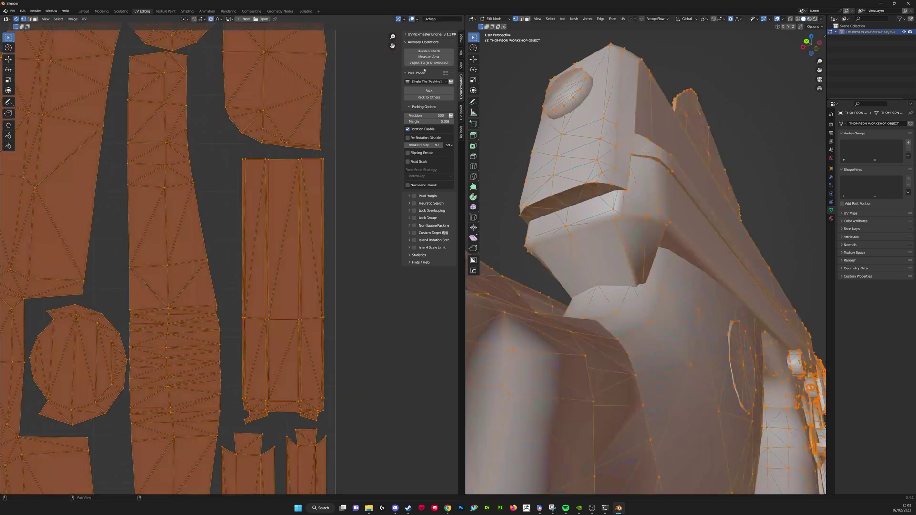
click(428, 51)
scroll(286, 258, down, 3)
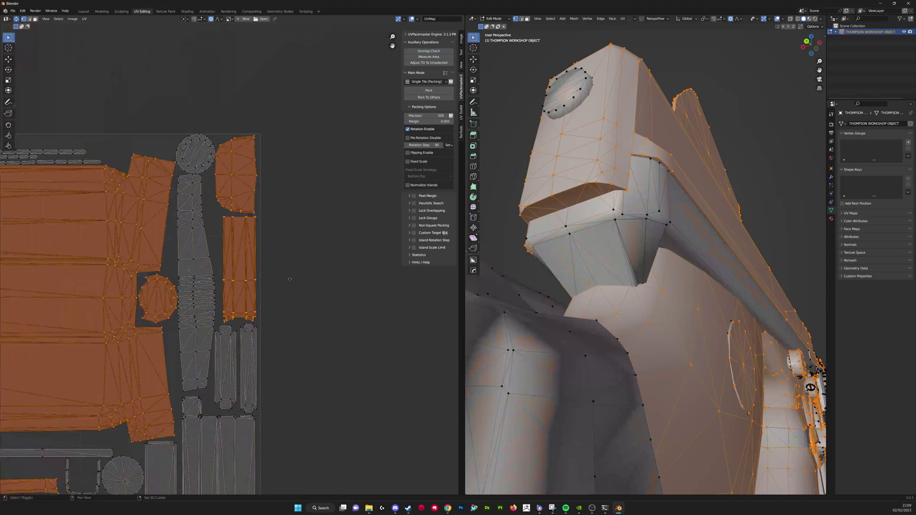
Step: Select only the tall rectangular island below the corner island and examine the notches at its lower end for overlapping faces
click(291, 287)
key(l)
key(g)
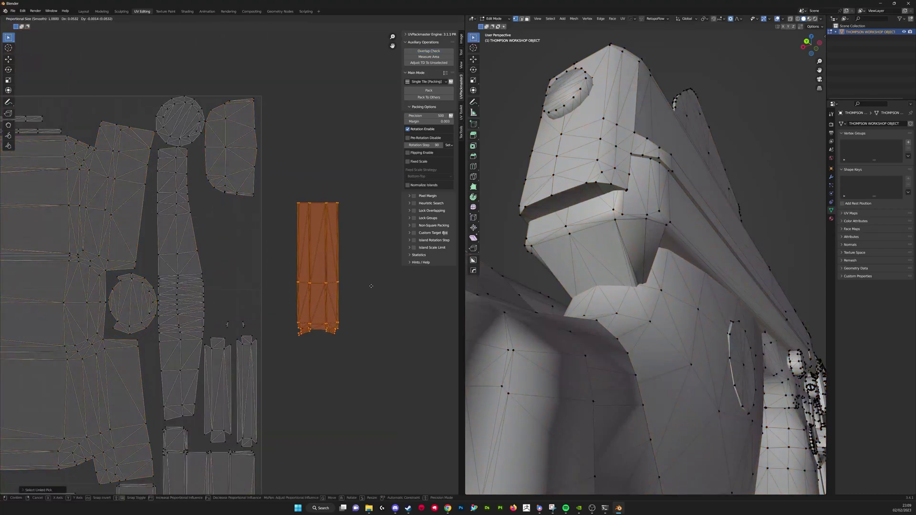
click(282, 273)
scroll(225, 267, up, 5)
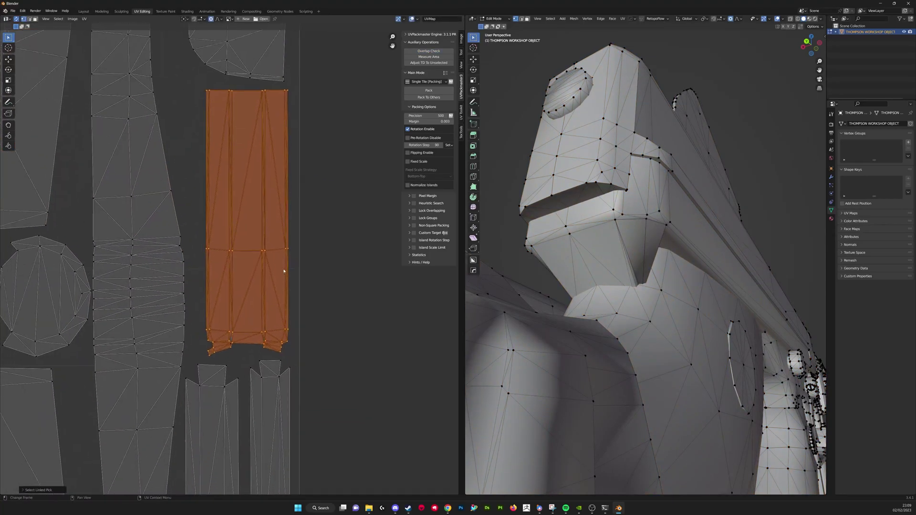
scroll(289, 268, up, 3)
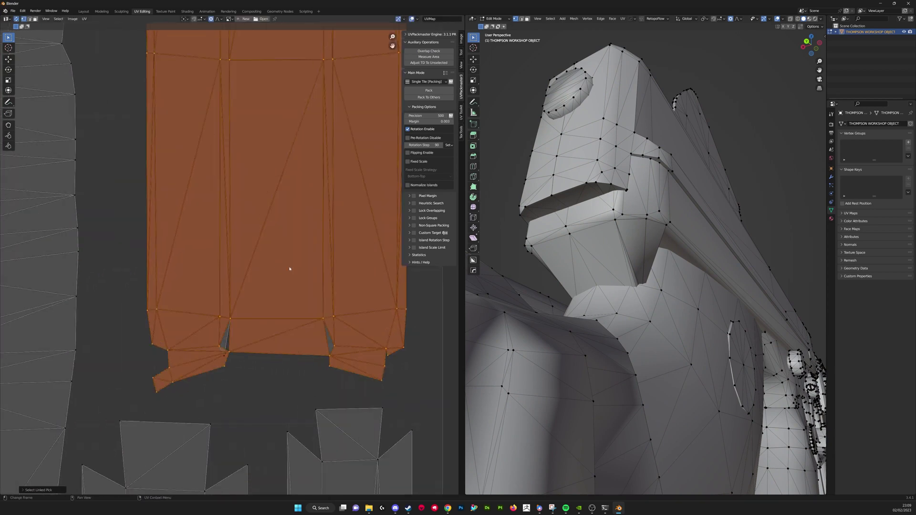
scroll(244, 313, up, 3)
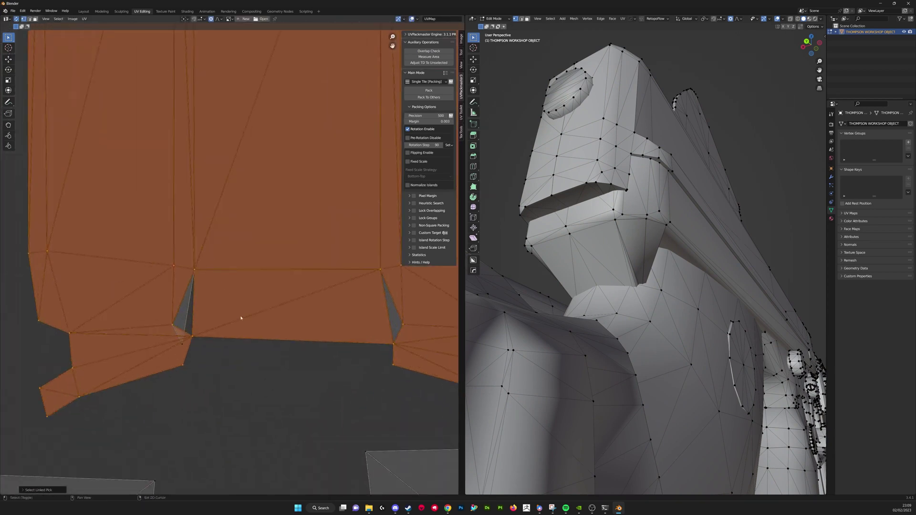
Step: Enable snapping, disable proportional editing, and move the overlapping vertex at the tall island's lower notch onto the adjacent corner vertex
click(142, 342)
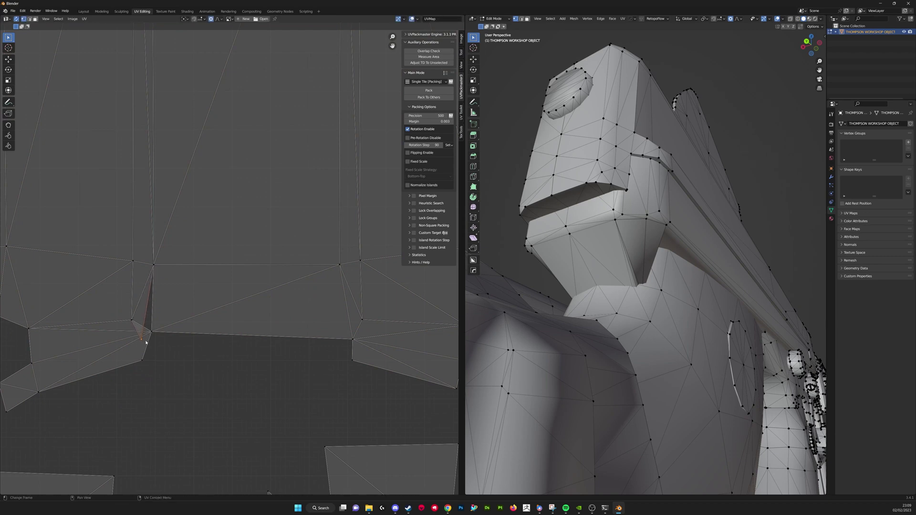
click(204, 21)
click(201, 53)
key(h)
key(alt+h)
key(g)
click(153, 333)
scroll(200, 354, down, 7)
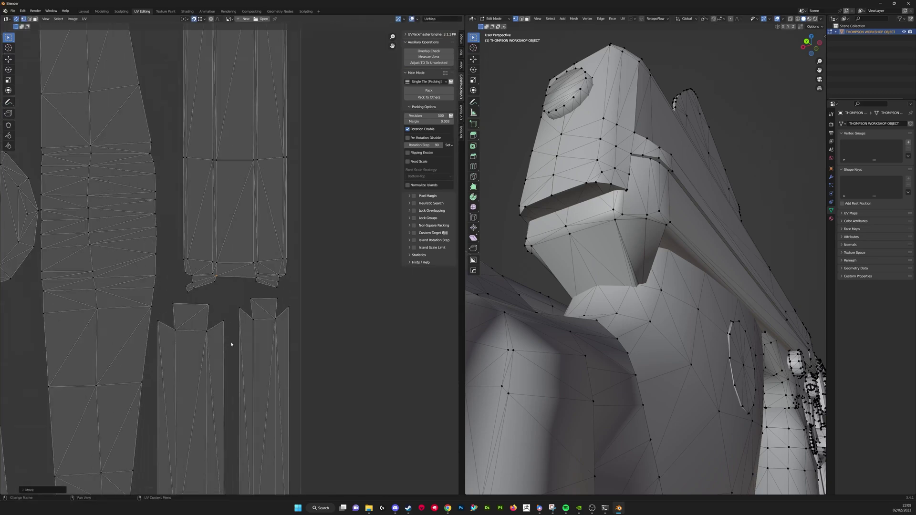
Step: Rerun the Overlap Check on all of the geometry and examine the flagged islands across the whole UV tile
scroll(231, 344, down, 3)
key(a)
click(434, 50)
scroll(250, 280, down, 5)
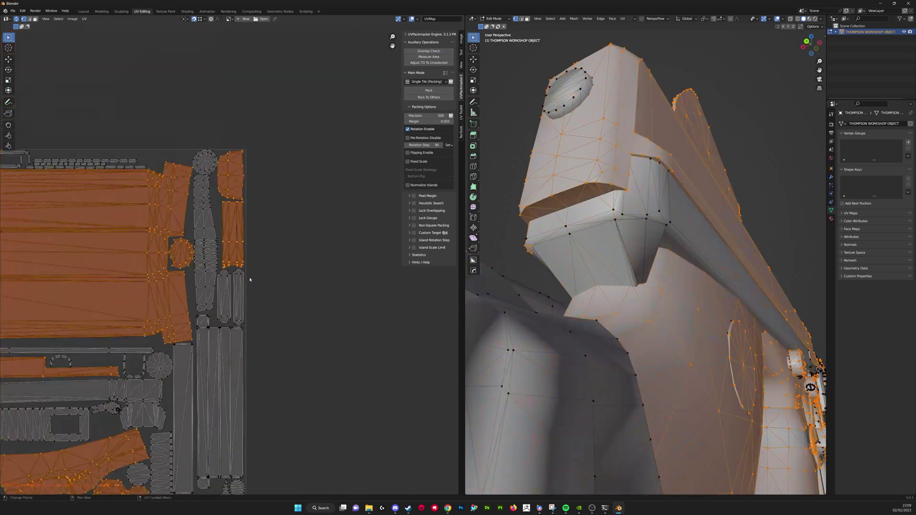
middle_drag(250, 280, 369, 251)
scroll(203, 286, down, 2)
middle_drag(32, 296, 202, 285)
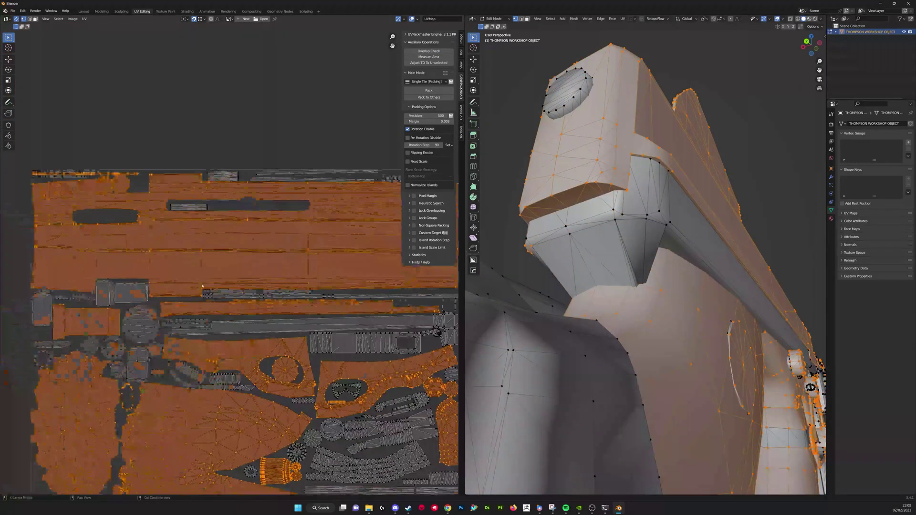
scroll(202, 286, up, 3)
scroll(160, 185, up, 2)
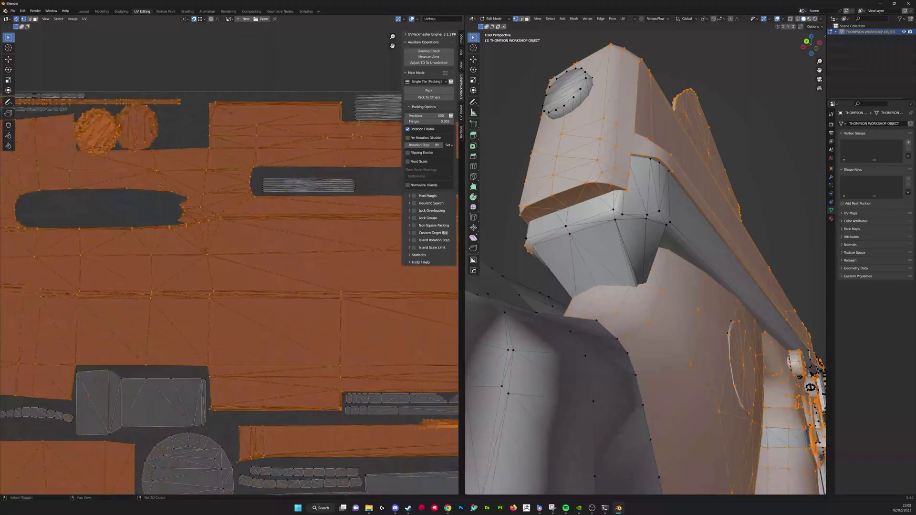
scroll(160, 185, down, 2)
Step: Clear the selection and select the long horizontal band island to see which part of the model it covers
key(alt+a)
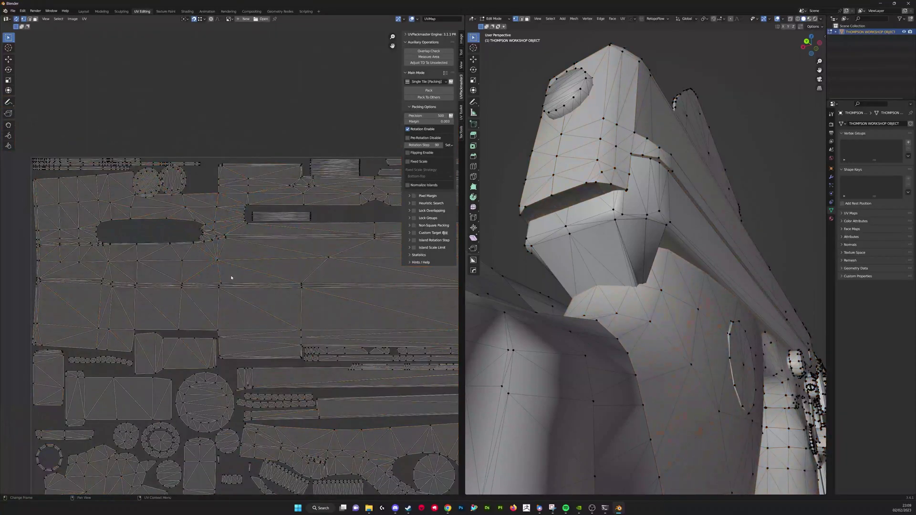
scroll(231, 278, down, 3)
key(l)
scroll(230, 268, up, 7)
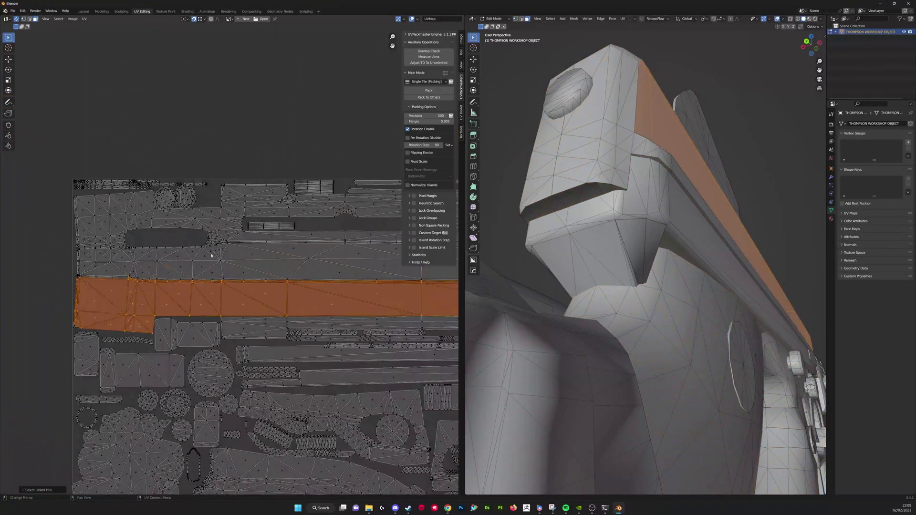
shift+middle_drag(221, 262, 188, 341)
Step: Select the left of the two touching round islands near the tile's upper edge and locate its rivet on the model
click(334, 210)
scroll(280, 224, up, 2)
key(l)
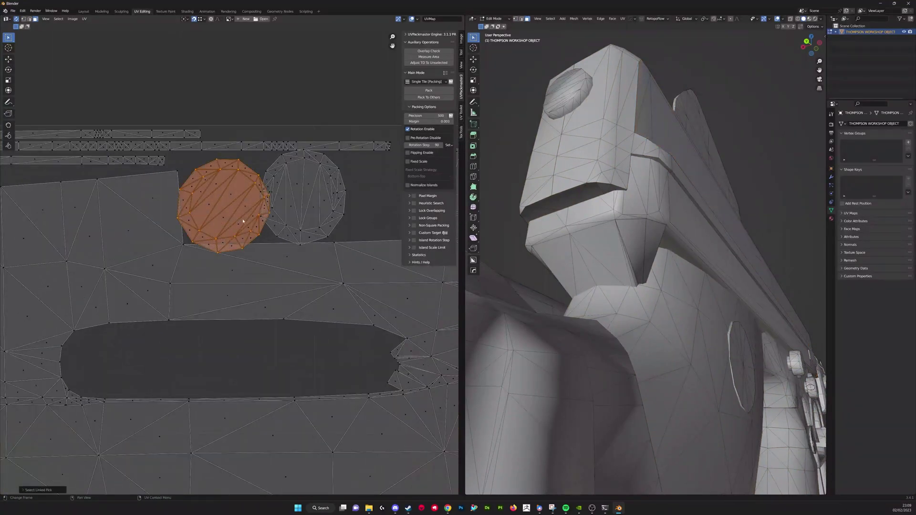
scroll(647, 238, down, 6)
middle_drag(654, 205, 739, 285)
scroll(663, 286, up, 3)
scroll(732, 294, up, 4)
scroll(232, 263, up, 1)
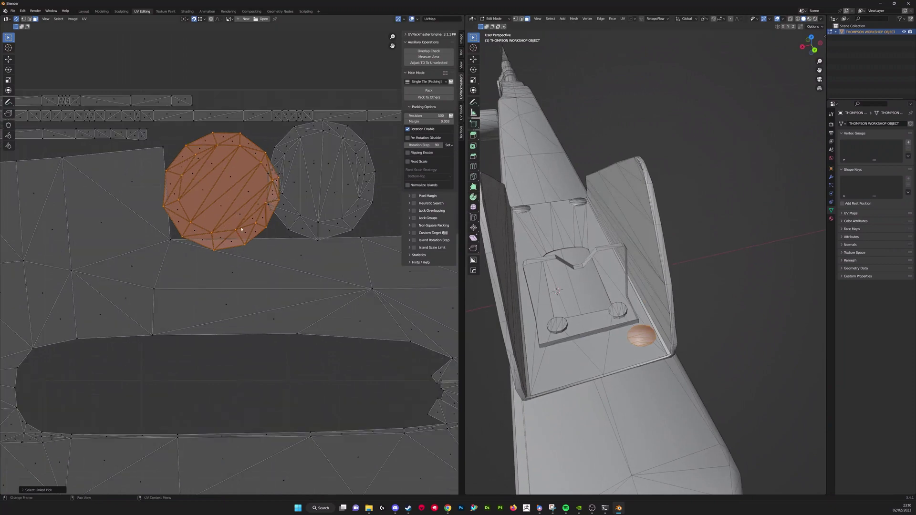
Step: Test-move the selected round island to see what lies beneath it, cancel the move, and delete its rivet from the model
scroll(241, 230, down, 2)
key(g)
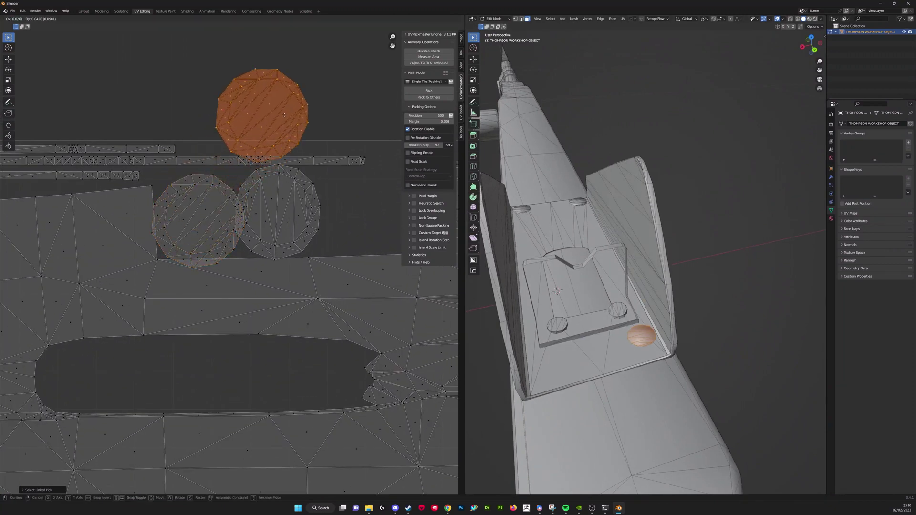
right_click(284, 115)
key(g)
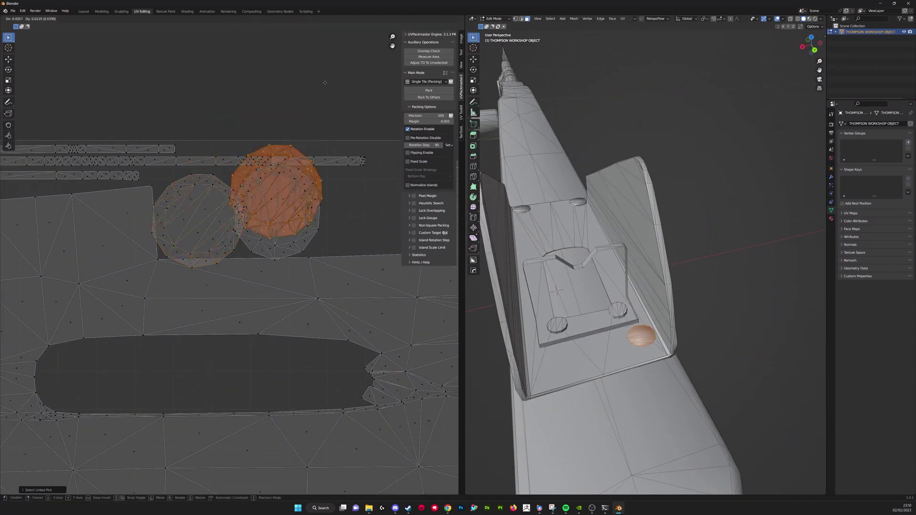
right_click(331, 90)
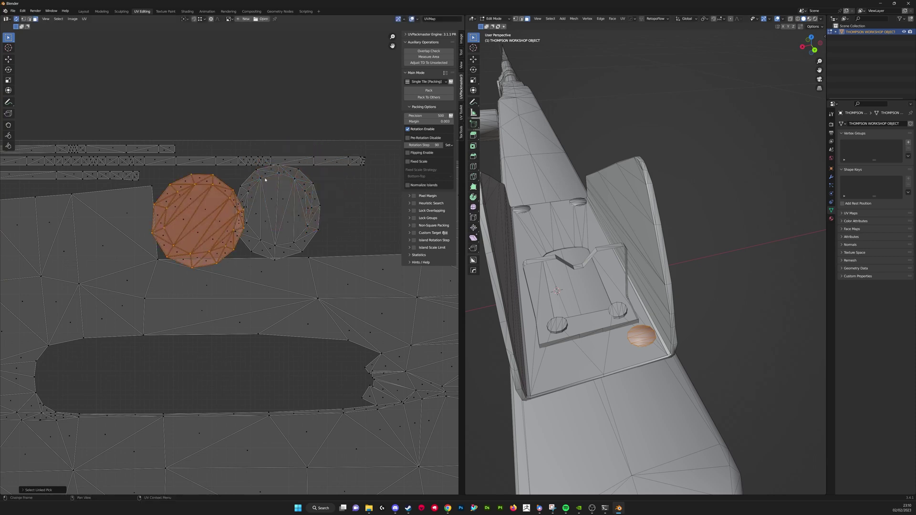
scroll(265, 180, down, 1)
key(x)
click(572, 185)
Step: Select pieces of the two remaining touching round islands and locate their rivets on the model
middle_drag(572, 189, 594, 174)
key(l)
scroll(524, 262, up, 4)
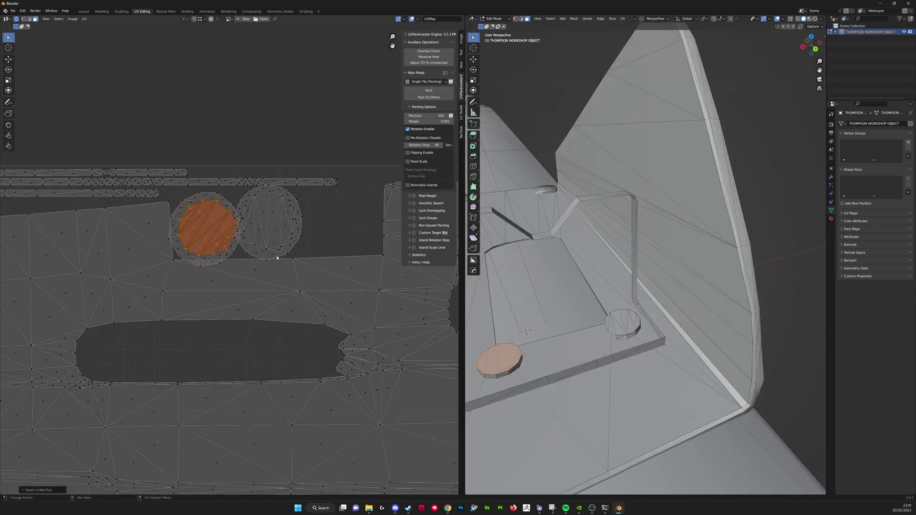
scroll(234, 243, up, 3)
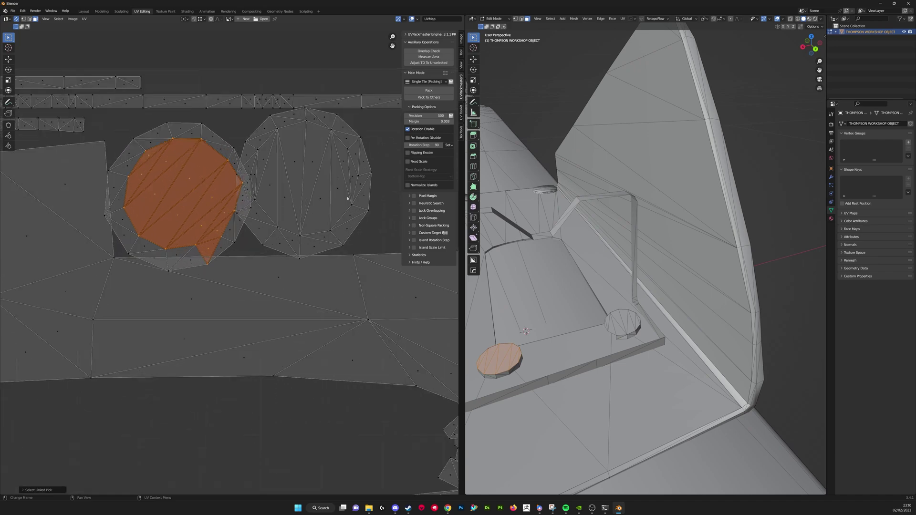
click(365, 196)
key(l)
middle_drag(301, 200, 299, 212)
scroll(581, 258, down, 4)
middle_drag(581, 258, 547, 172)
scroll(581, 257, up, 4)
Step: Try to select the remaining left round island by adding its cap and rim pieces one by one
key(alt+a)
key(l)
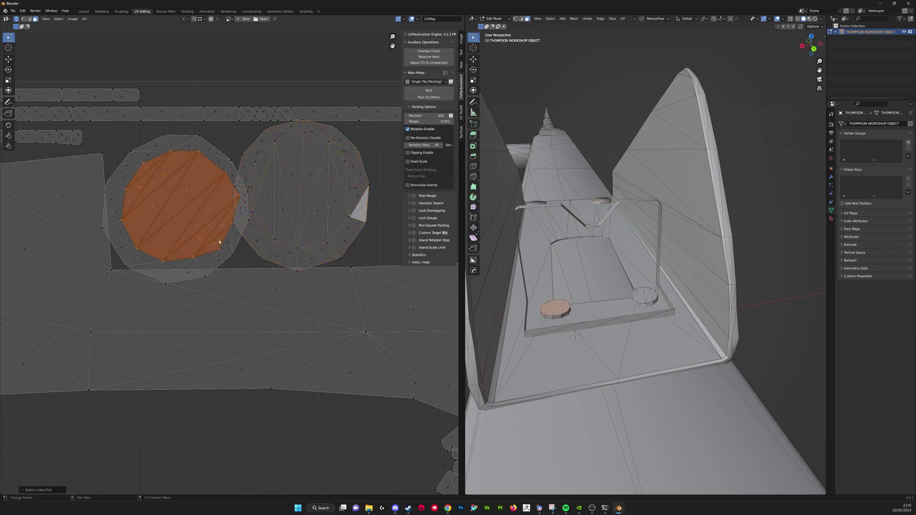
scroll(175, 262, up, 1)
key(l)
key(l)
key(l)
key(l)
key(l)
key(l)
key(l)
key(l)
key(l)
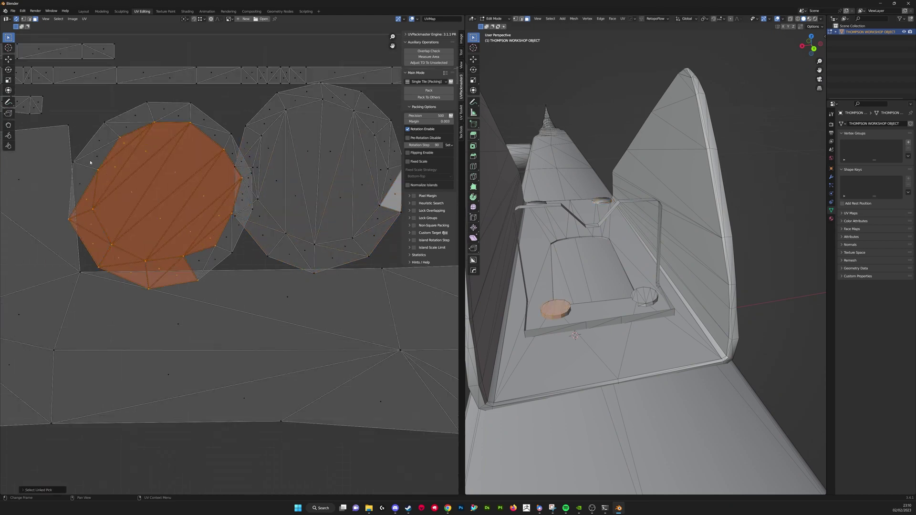
Step: Select an upper rim triangle of the left round island and add its cap and neighbouring rim pieces, leaving out the large adjacent island
click(128, 127)
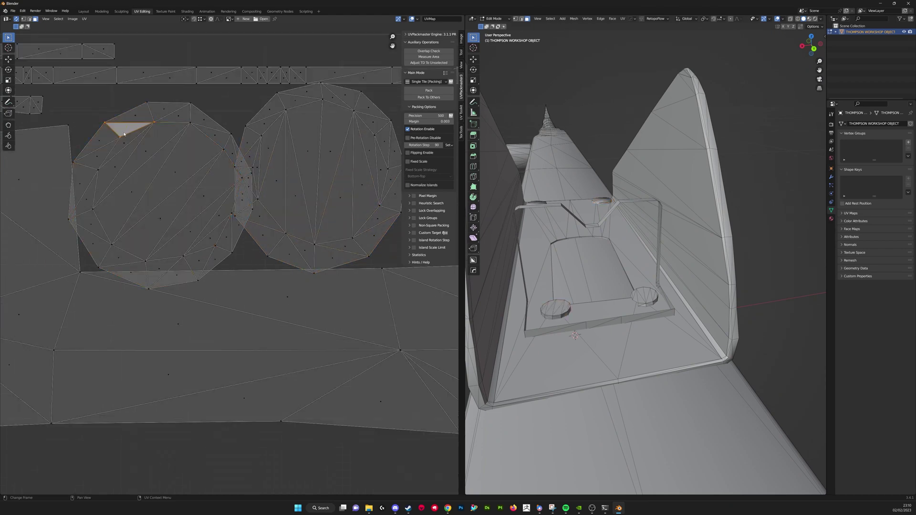
key(g)
right_click(207, 117)
key(l)
key(l)
key(l)
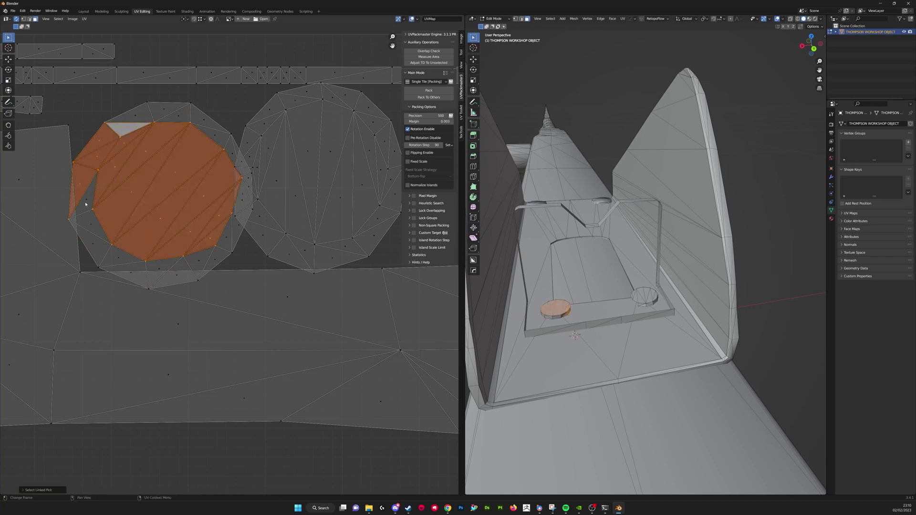
key(l)
key(l)
key(l)
key(l)
key(l)
key(l)
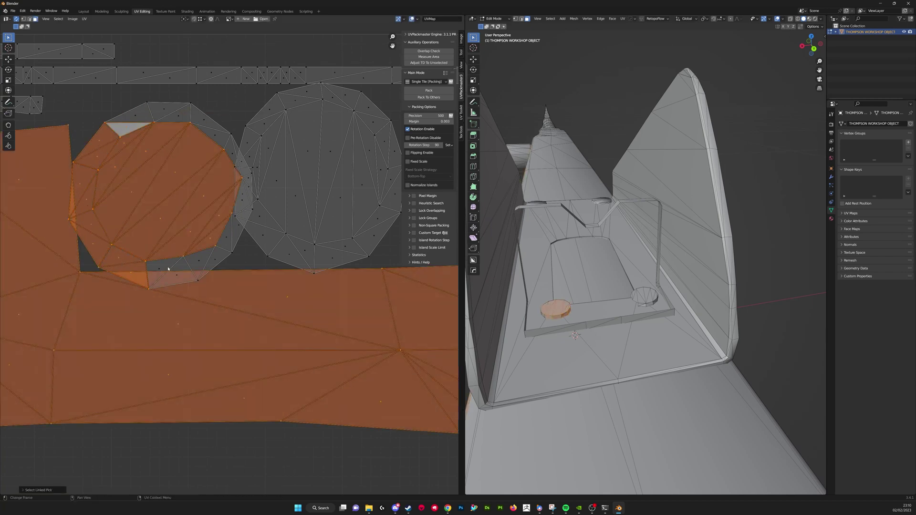
key(ctrl+z)
Step: Add the remaining rim pieces of the left round island to the selection and test-move it to check its overlap, cancelling the move
key(l)
key(l)
key(l)
key(l)
key(l)
key(l)
key(l)
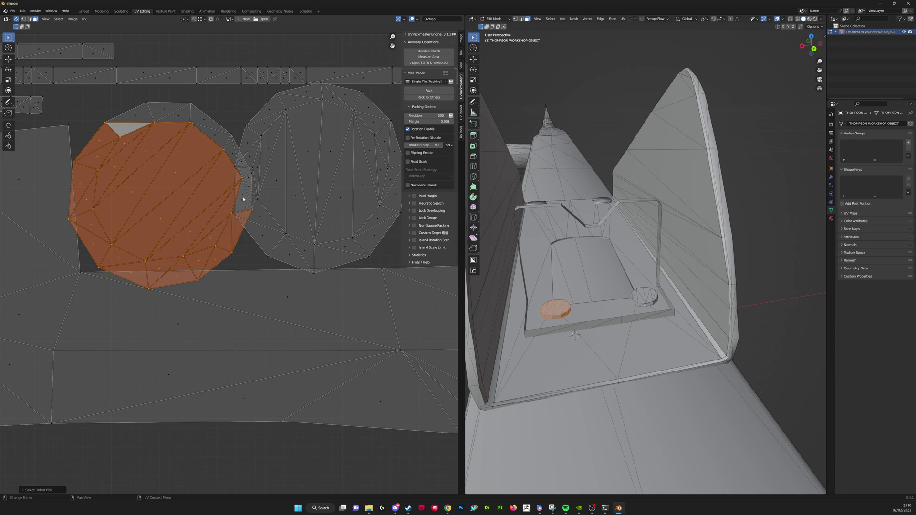
key(l)
key(l)
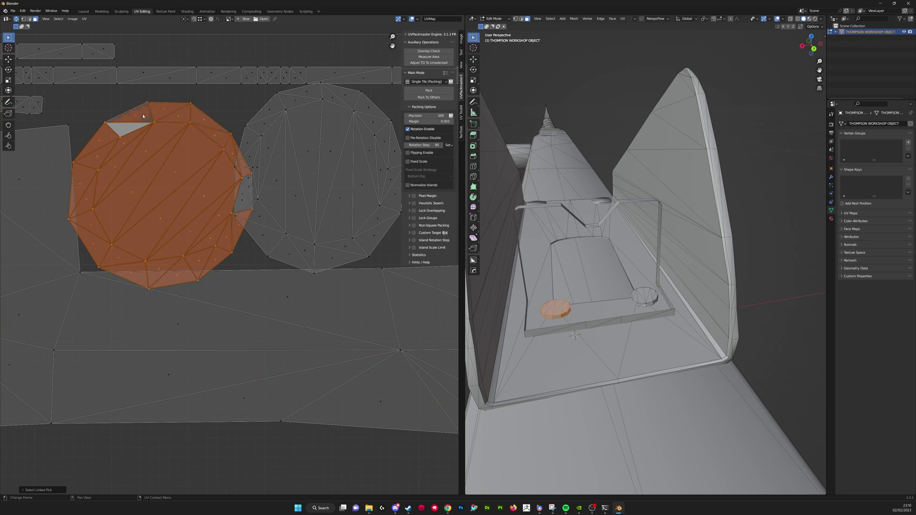
key(l)
key(ctrl+z)
shift+click(242, 201)
key(g)
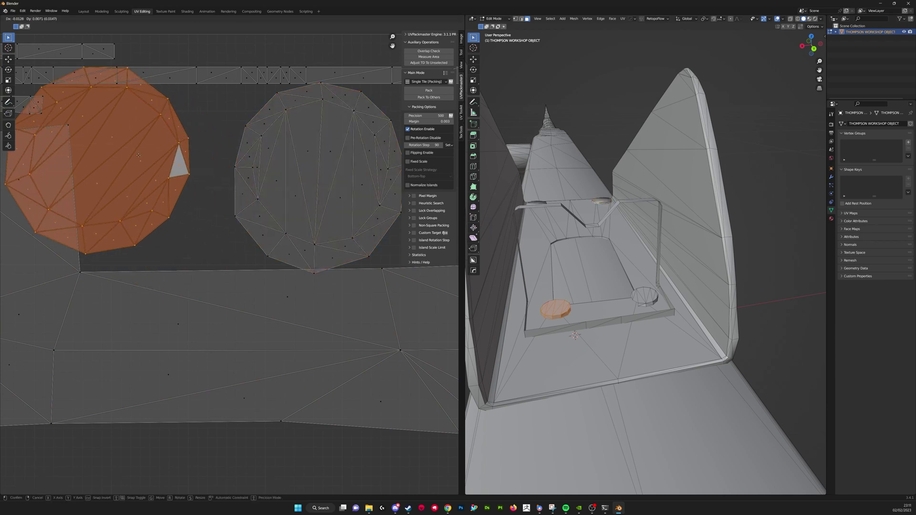
right_click(102, 210)
scroll(232, 261, up, 1)
middle_drag(166, 274, 216, 315)
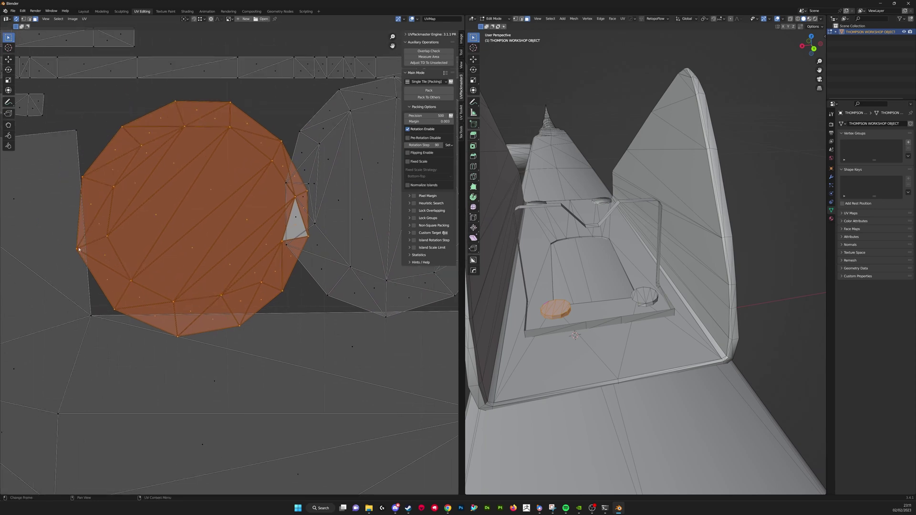
Step: Move the left and lower rim vertices of the left round island inward, clear of the large neighbouring island
key(1)
drag(72, 246, 87, 245)
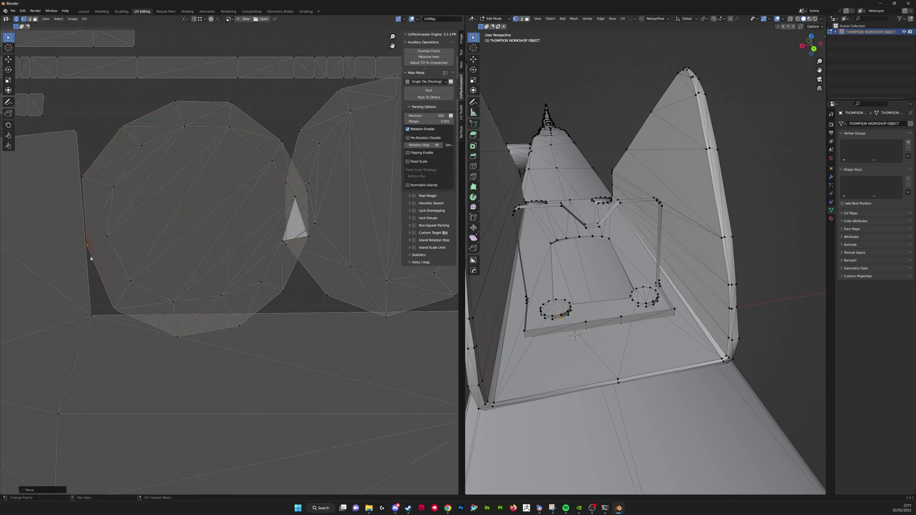
click(185, 342)
key(g)
click(183, 319)
click(243, 329)
key(g)
click(236, 315)
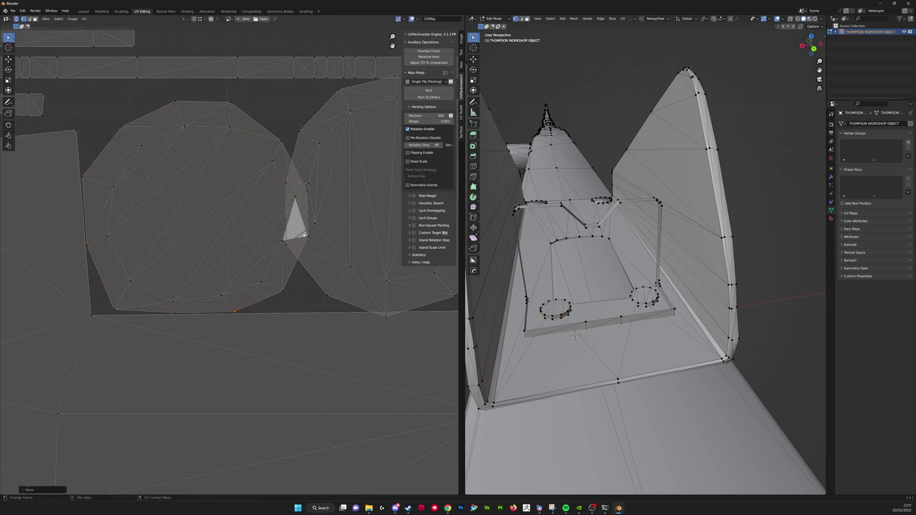
Step: Select the right-hand rim faces of the left round island that overlap the neighbouring round island and delete them as faces
scroll(302, 245, up, 1)
middle_drag(302, 245, 235, 277)
key(3)
click(222, 282)
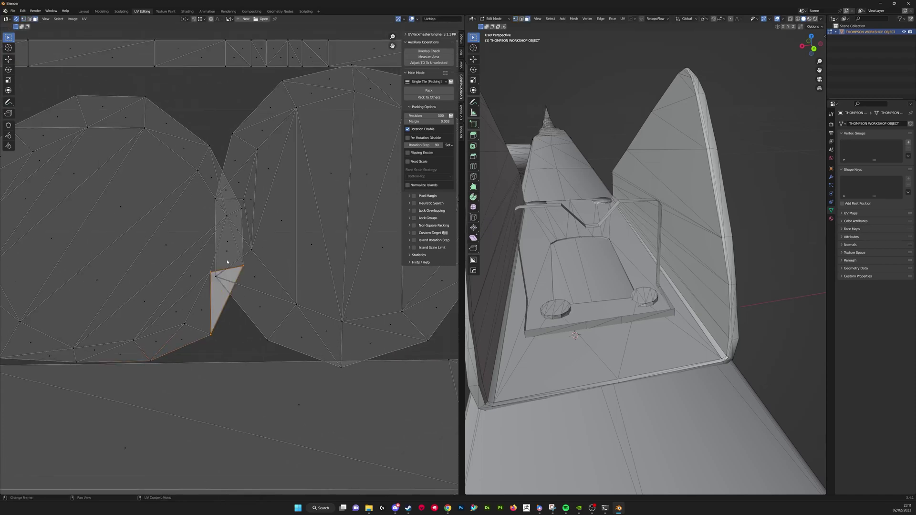
shift+click(229, 242)
click(202, 309)
click(221, 288)
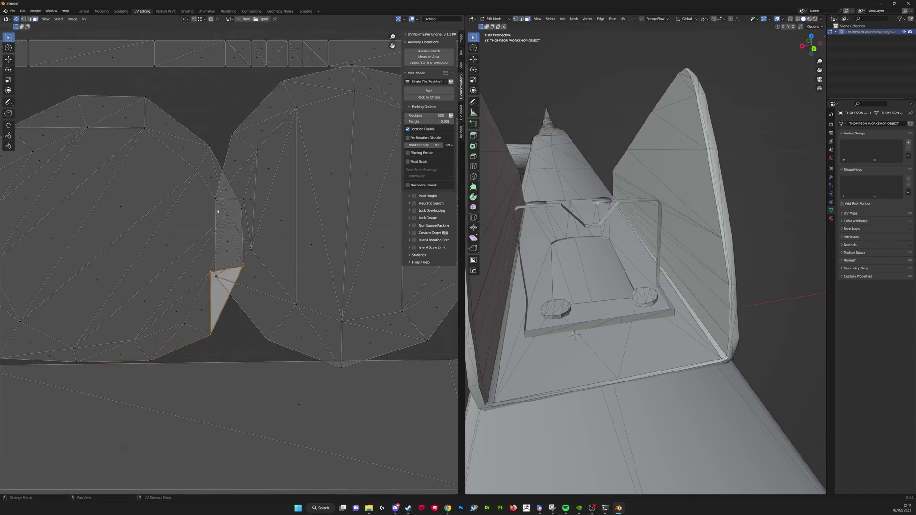
click(212, 177)
shift+click(232, 238)
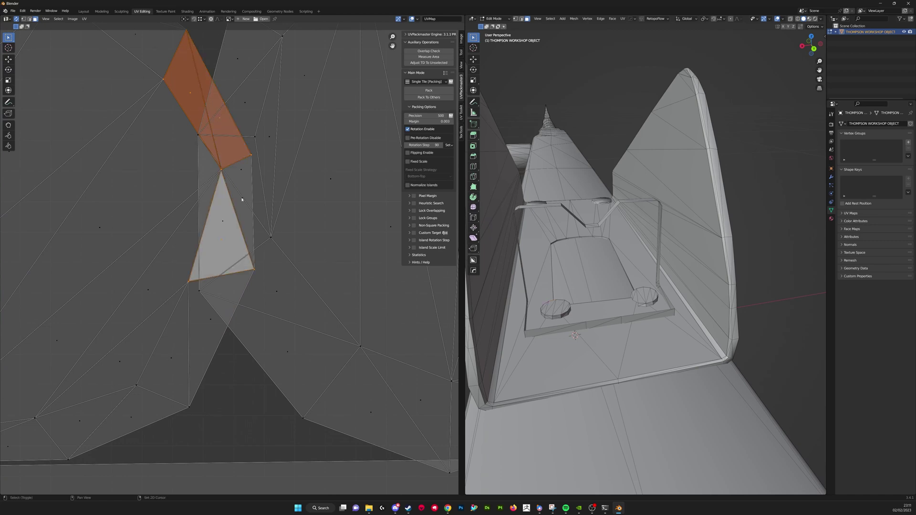
shift+click(240, 177)
shift+click(169, 359)
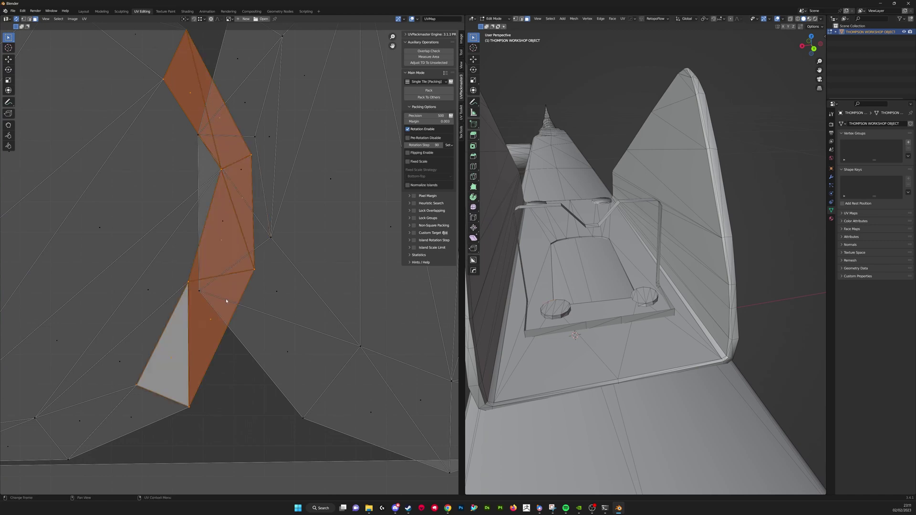
scroll(212, 311, down, 2)
shift+click(212, 310)
key(x)
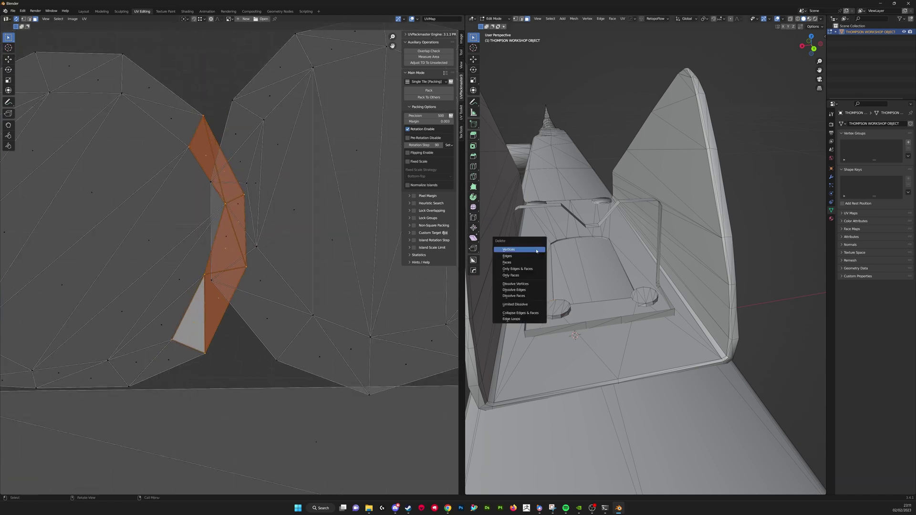
click(531, 265)
Step: Move the exposed right edge vertex of the left round island inward, clear of the neighbouring round island
key(1)
click(210, 216)
scroll(228, 265, down, 3)
scroll(230, 264, down, 5)
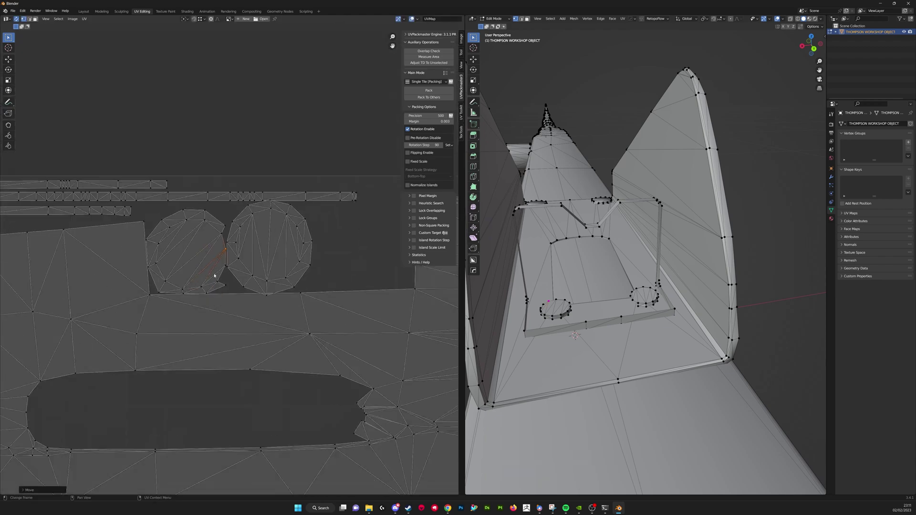
scroll(228, 264, up, 5)
Step: Switch UV sync selection back on and run the overlap check on all UV islands
key(Tab)
scroll(191, 320, down, 7)
middle_drag(207, 324, 157, 229)
scroll(173, 230, down, 3)
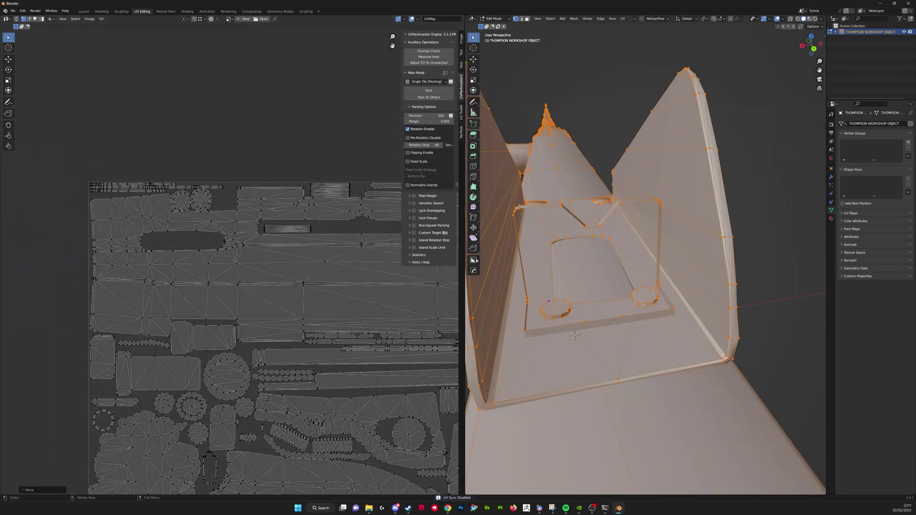
key(alt+a)
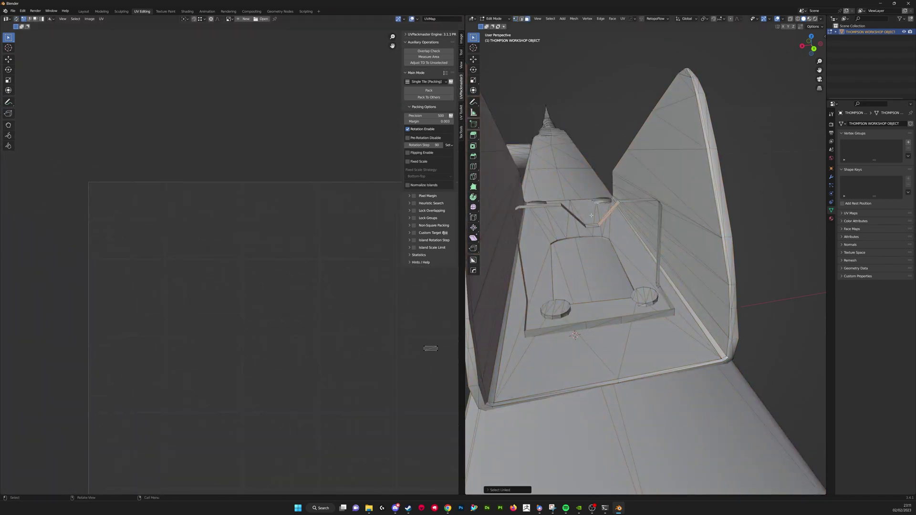
click(16, 19)
middle_drag(238, 171, 216, 147)
middle_drag(449, 267, 383, 222)
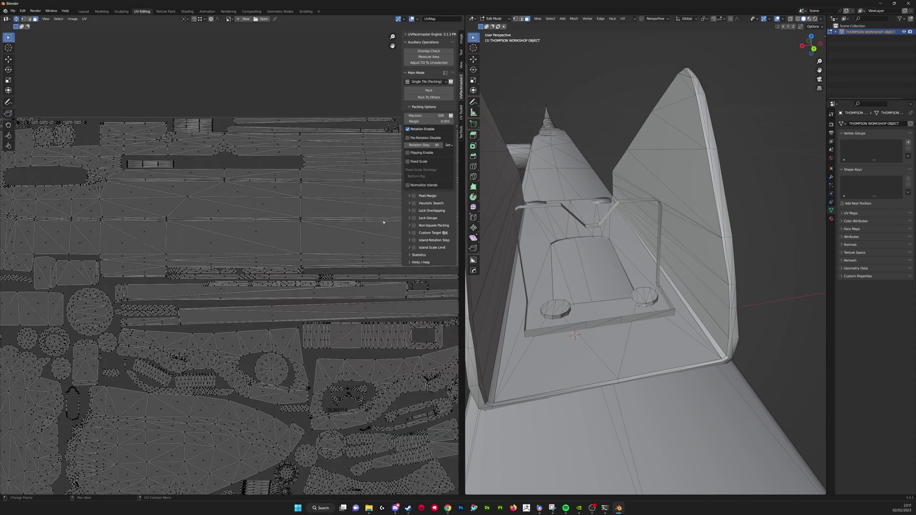
scroll(388, 150, down, 4)
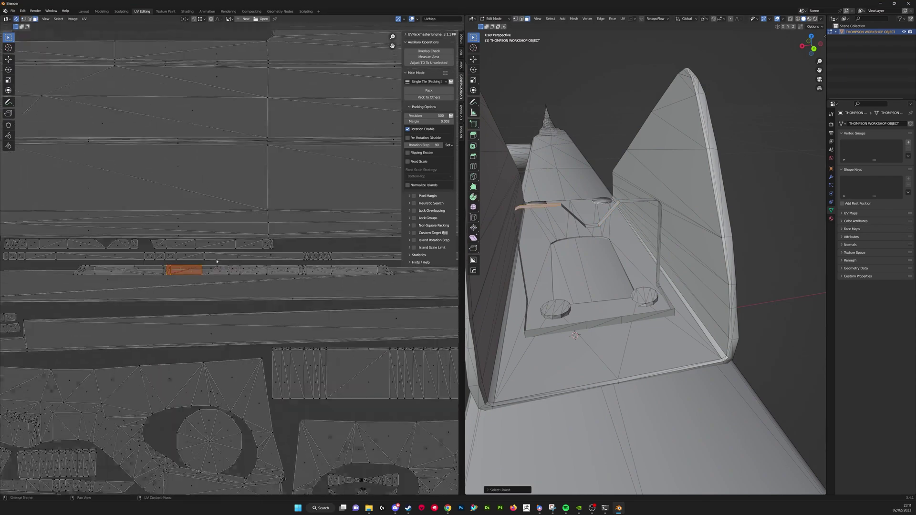
key(a)
click(434, 51)
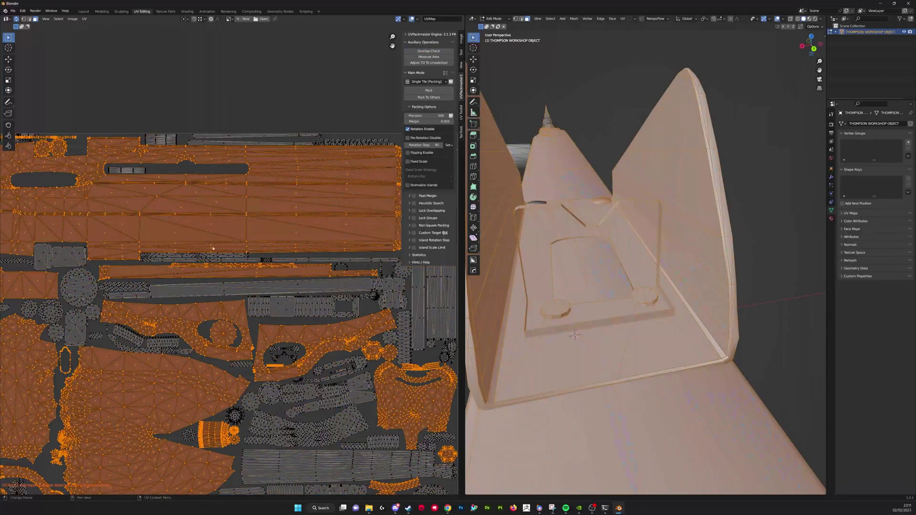
scroll(145, 291, up, 5)
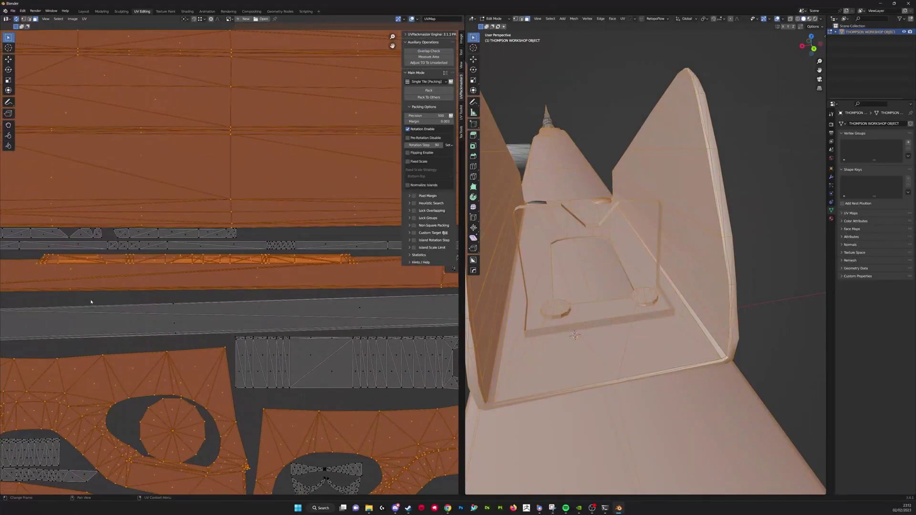
Step: Pick the thin strip island and the long island beneath it to identify which parts of the gun overlap
key(alt+a)
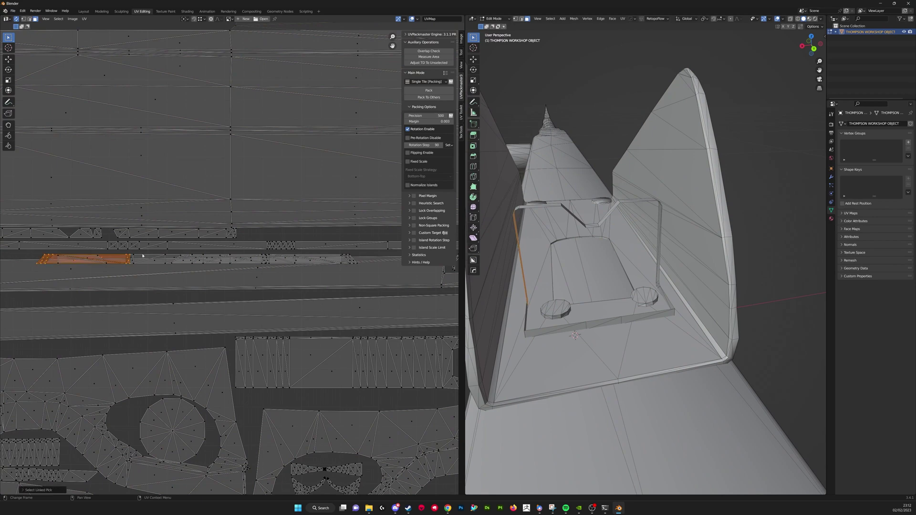
scroll(157, 262, down, 3)
key(l)
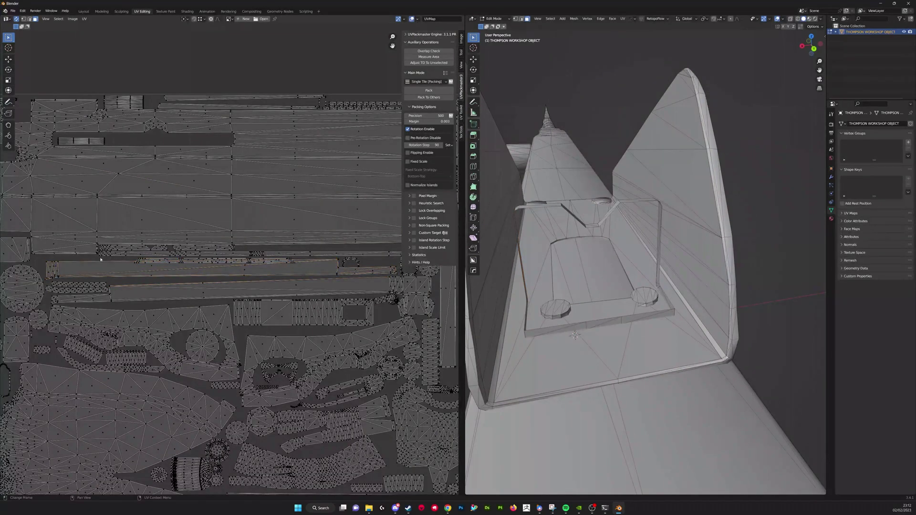
scroll(634, 267, down, 7)
middle_drag(634, 267, 637, 255)
scroll(102, 260, up, 4)
scroll(101, 260, down, 2)
key(alt+a)
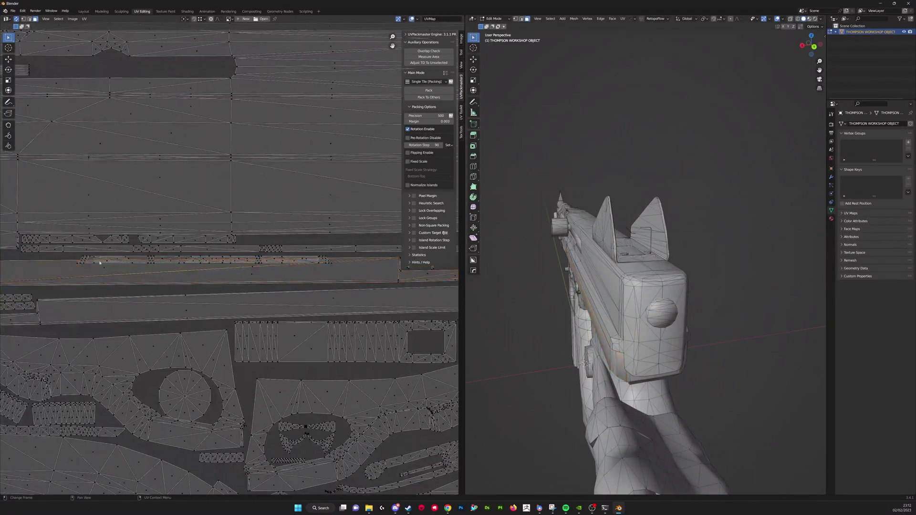
Step: Select all thin strip islands of the rear-sight wire frame overlapping the long island and delete them from the mesh
scroll(99, 262, up, 3)
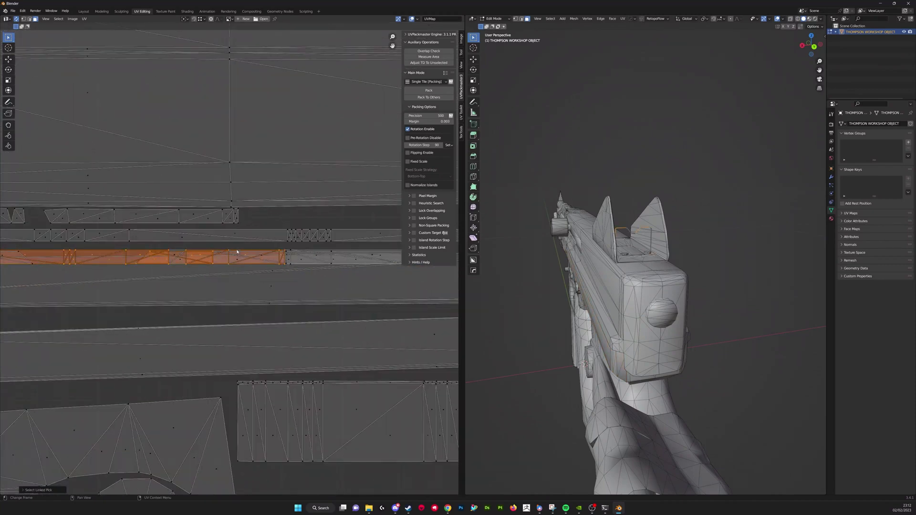
middle_drag(301, 252, 190, 246)
middle_drag(76, 254, 224, 250)
scroll(224, 250, up, 1)
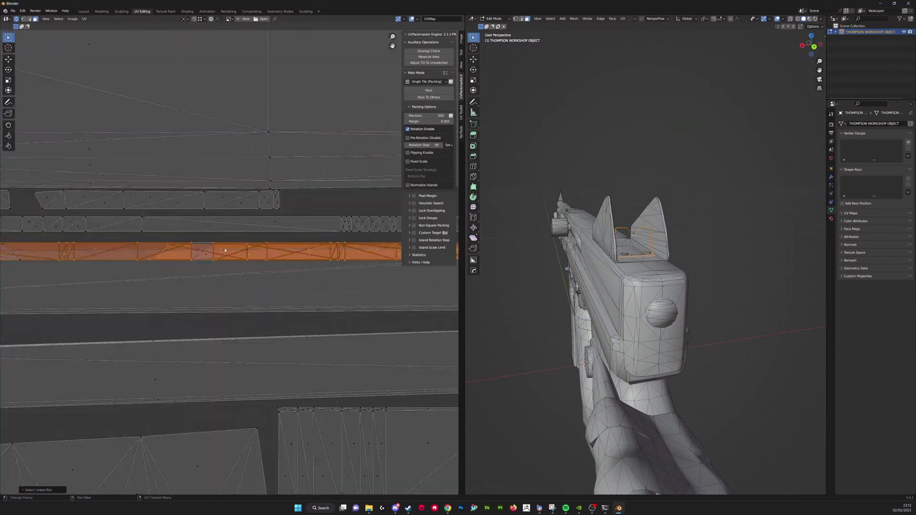
scroll(146, 241, down, 5)
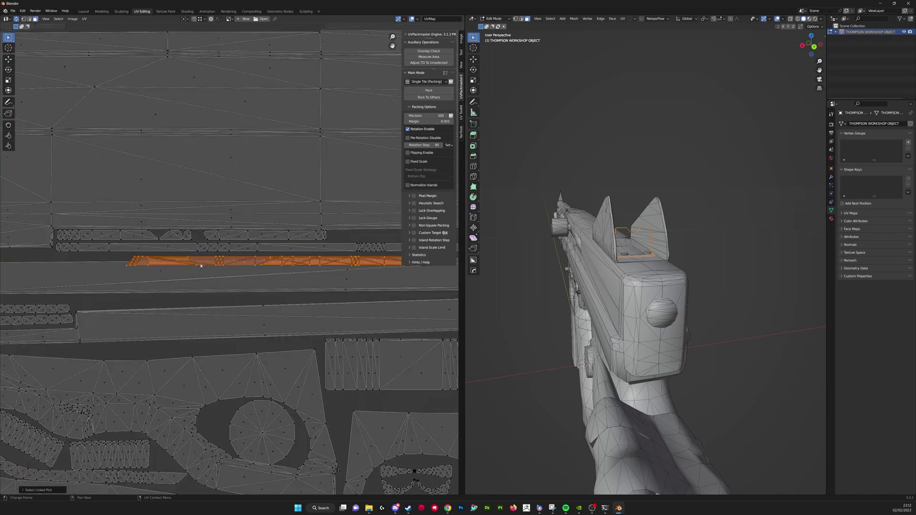
scroll(274, 265, up, 4)
key(g)
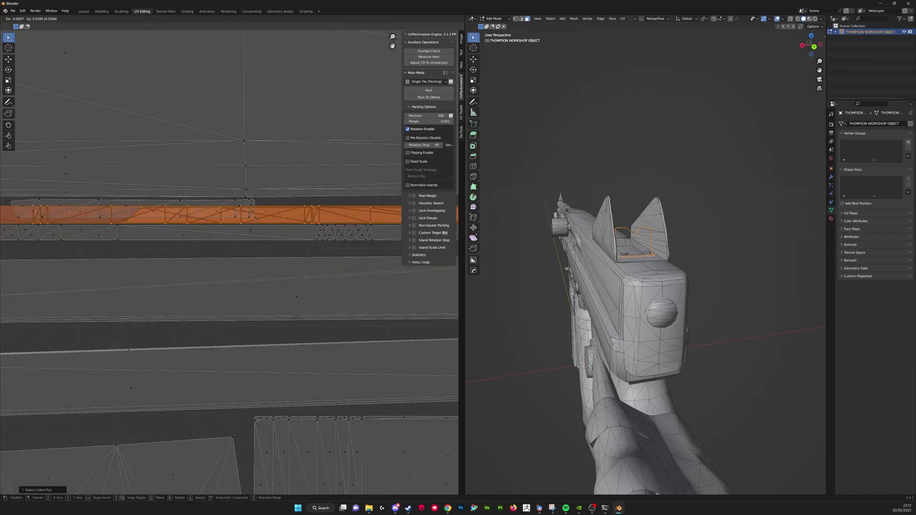
right_click(256, 231)
scroll(256, 240, down, 3)
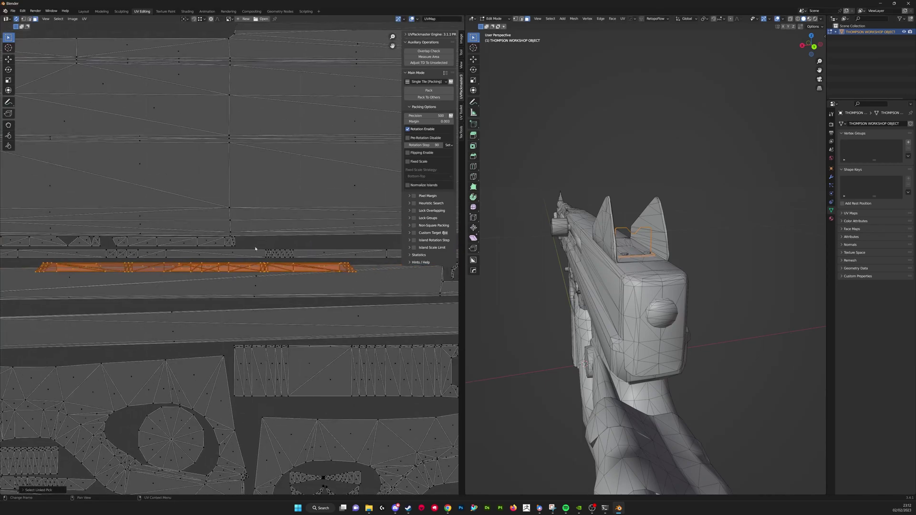
key(x)
click(576, 199)
middle_drag(305, 205, 305, 198)
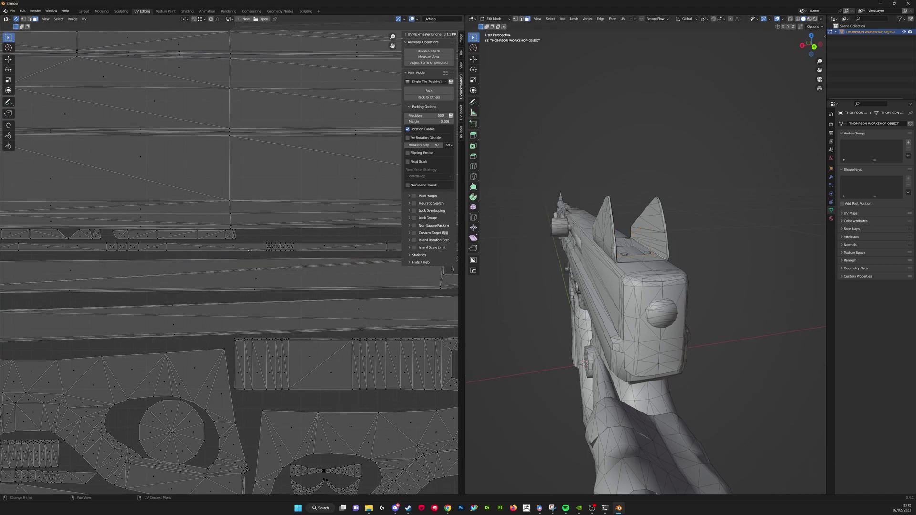
Step: Rerun the overlap check on all remaining UV islands and inspect the flagged areas
key(a)
click(436, 51)
scroll(239, 253, down, 5)
scroll(247, 230, up, 5)
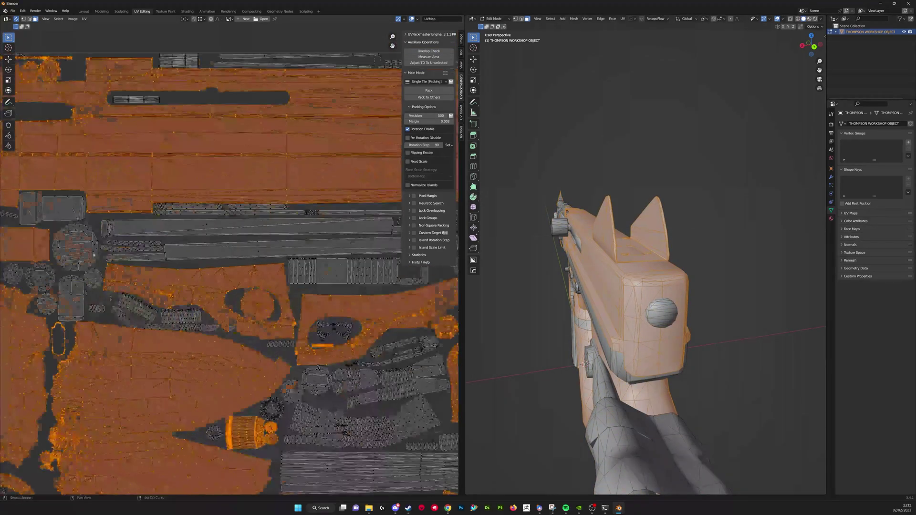
Step: Select the flagged rectangular island beside the large disc, locate it on the model and test-move it against its narrow neighbour
key(alt+a)
key(l)
middle_drag(617, 267, 527, 270)
scroll(634, 264, up, 4)
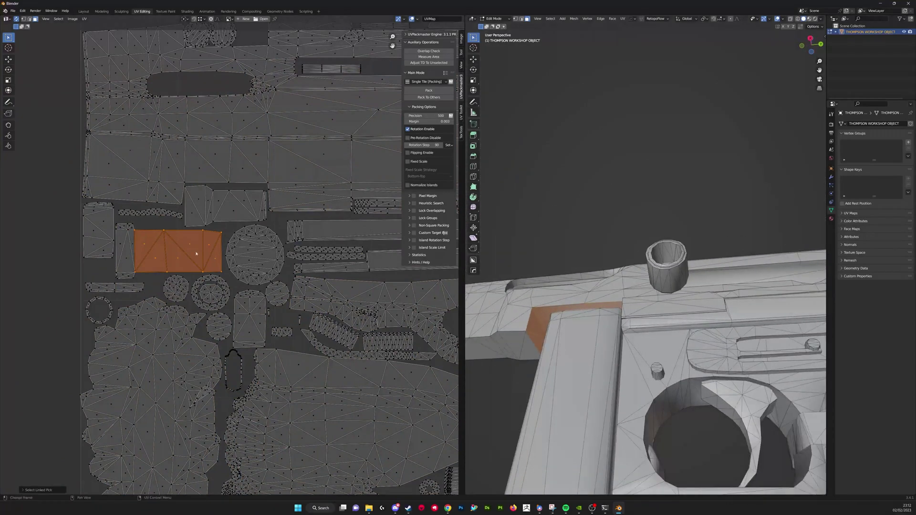
scroll(196, 253, up, 1)
key(g)
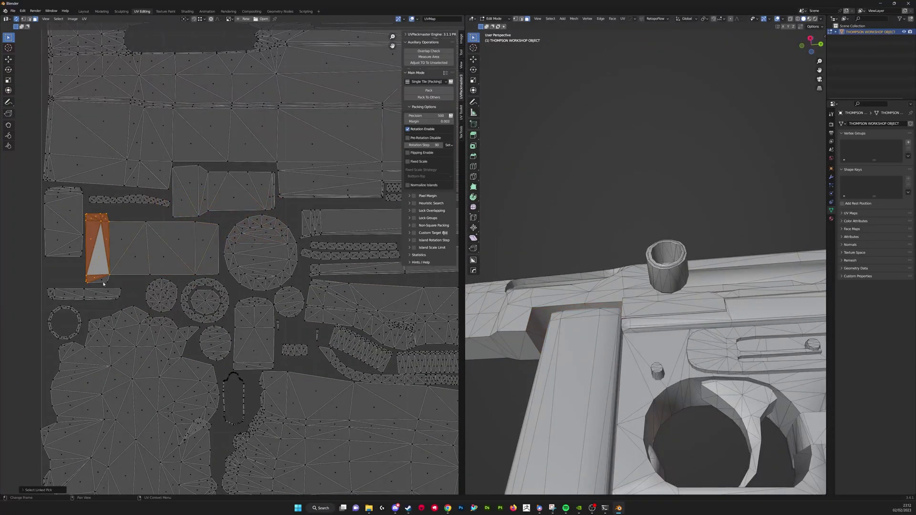
Step: Recheck the layout for overlaps and locate the trigger-frame island on the model, cancelling its test move
key(a)
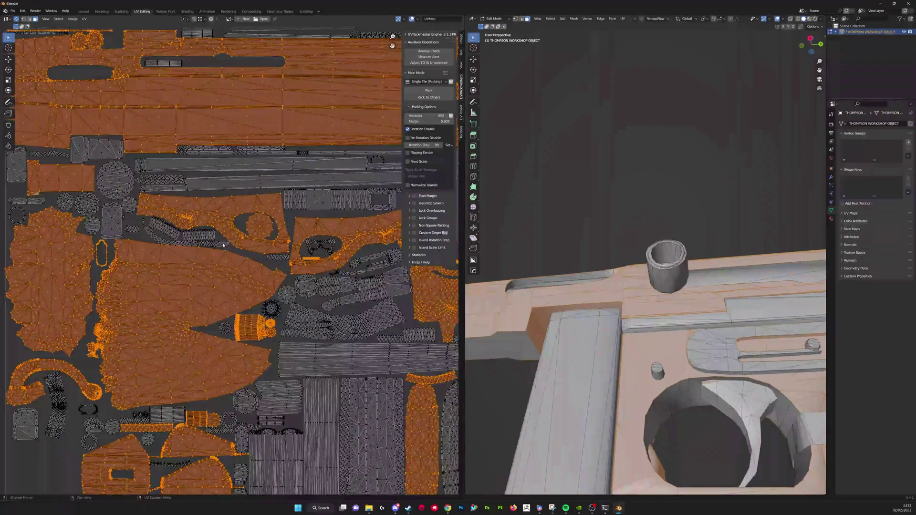
scroll(243, 242, up, 5)
key(alt+a)
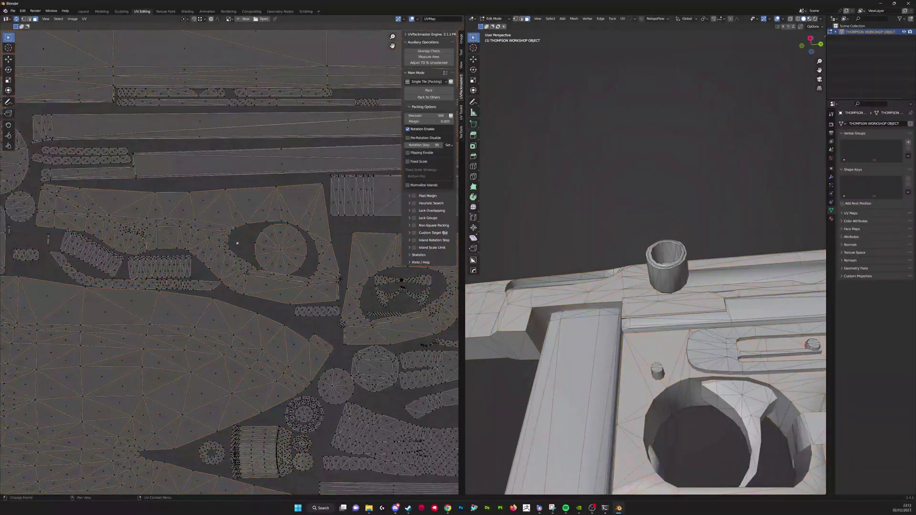
key(l)
scroll(649, 272, down, 5)
middle_drag(654, 290, 651, 324)
shift+middle_drag(651, 325, 572, 268)
scroll(620, 334, up, 2)
key(g)
key(Escape)
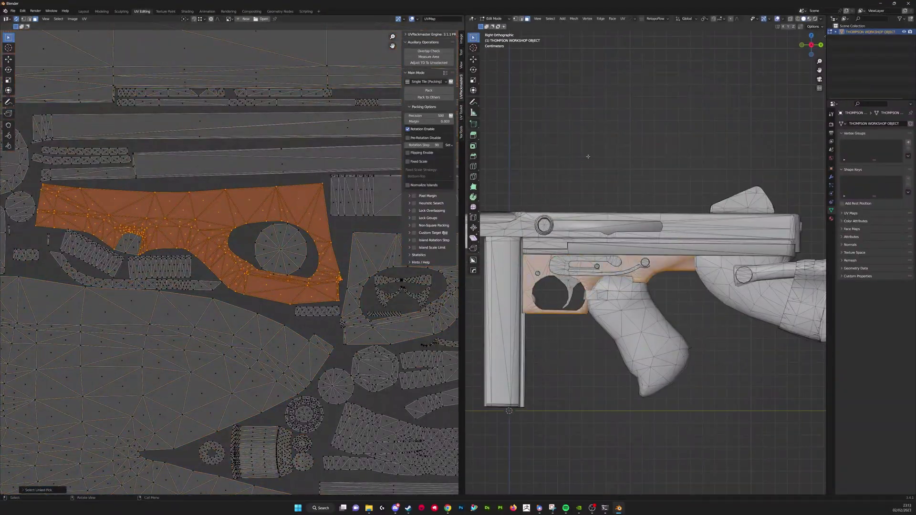
Step: Move the bottom vertex of the round island inside the trigger-frame opening upward, clear of the opening's lower edge
scroll(233, 265, up, 1)
key(g)
scroll(300, 190, down, 2)
scroll(286, 205, up, 5)
click(337, 280)
scroll(337, 280, up, 2)
middle_drag(337, 280, 233, 271)
key(1)
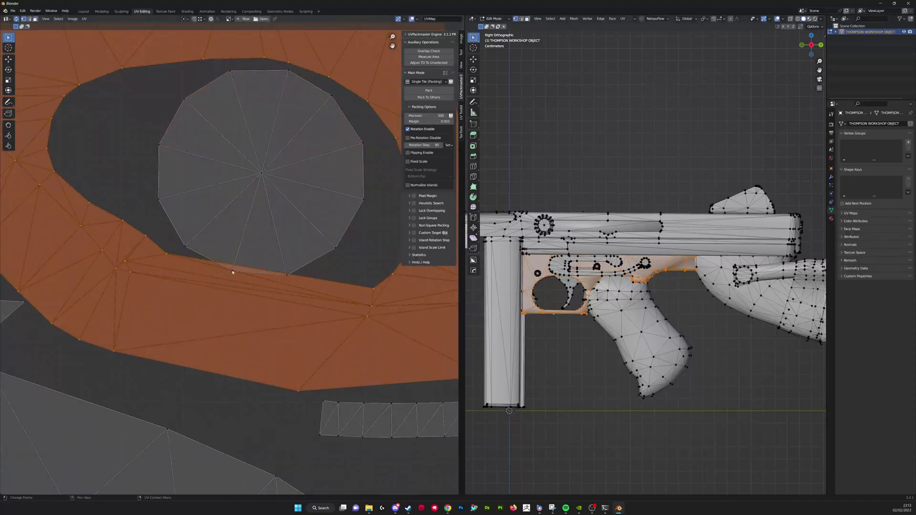
click(232, 271)
click(233, 258)
scroll(233, 257, down, 12)
Step: Select the whole layout and run the overlap check once more
key(a)
key(alt+a)
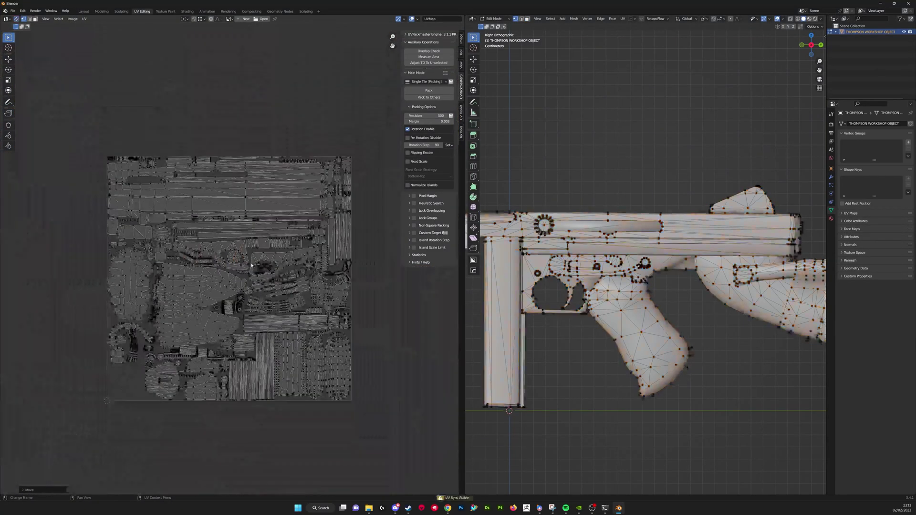
key(a)
click(428, 51)
scroll(236, 250, up, 9)
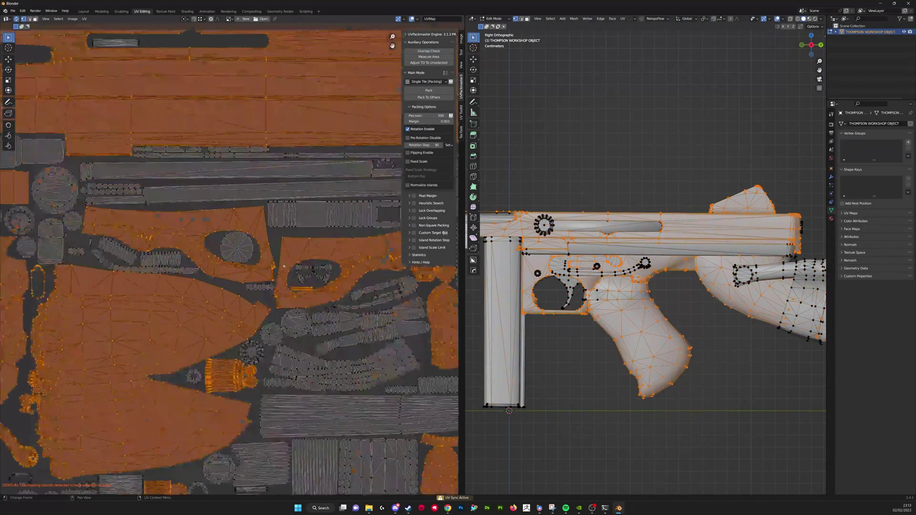
Step: Move the upper corner vertex of the slanted ribbed island away from the lower edge of the trigger-frame island
shift+middle_drag(249, 266, 497, 304)
scroll(143, 248, down, 1)
shift+middle_drag(143, 247, 225, 265)
scroll(161, 233, up, 3)
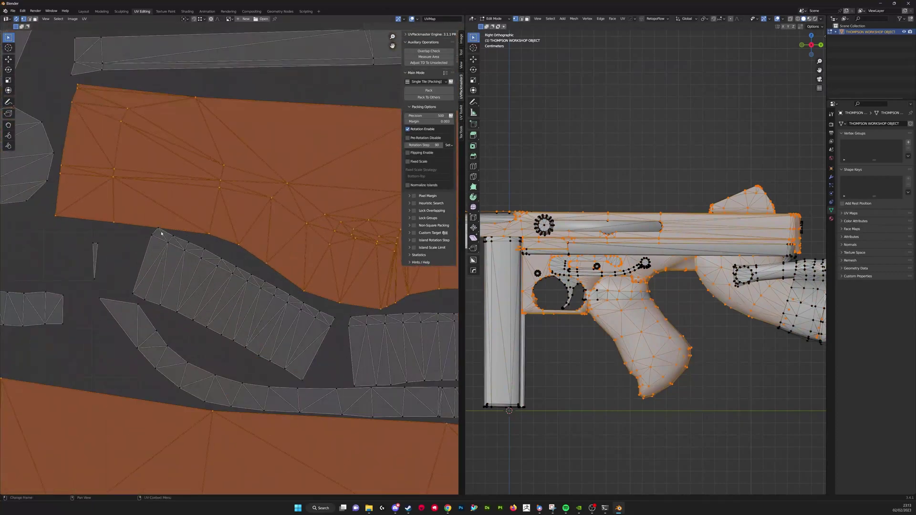
click(160, 233)
scroll(157, 233, up, 3)
key(g)
key(Escape)
scroll(149, 230, down, 4)
Step: Turn off UV sync selection and check all islands for overlaps again
key(a)
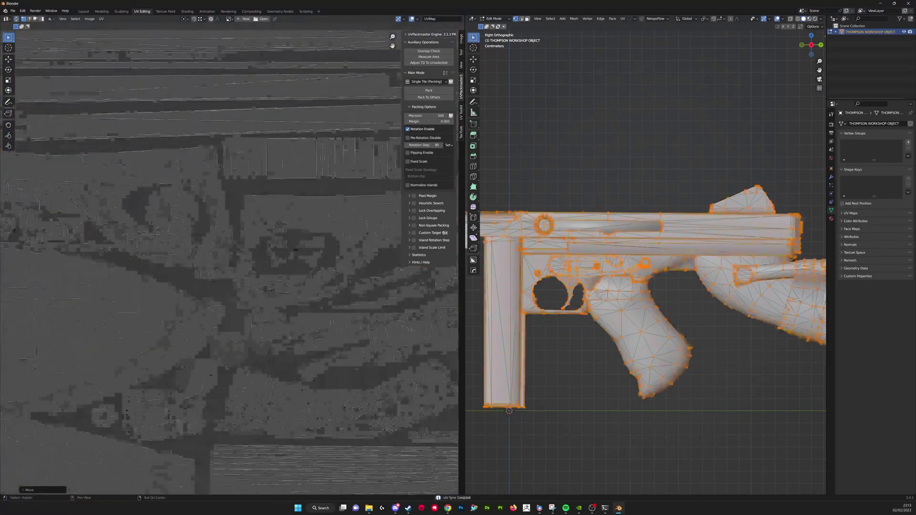
scroll(361, 243, up, 2)
middle_drag(405, 241, 360, 245)
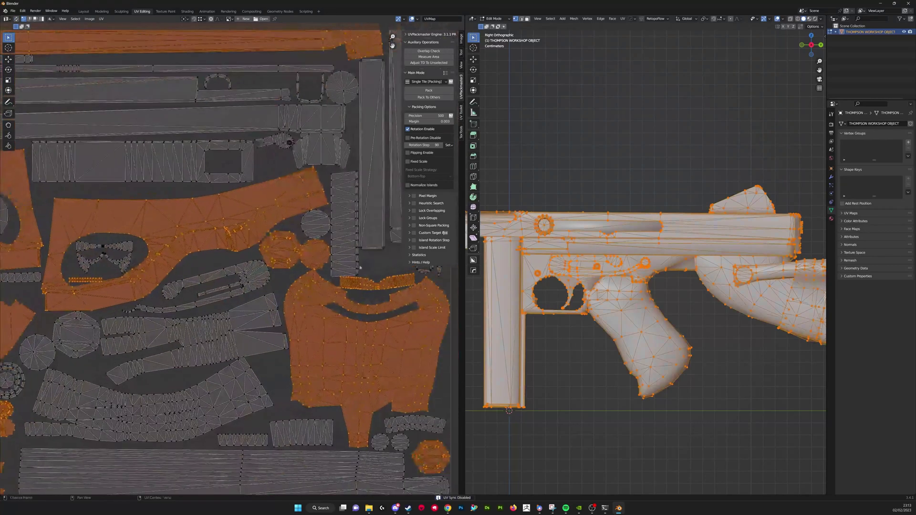
Step: Move the lower end-corner vertex of the narrow strip inside the trigger-frame opening up, away from the opening's lower edge
key(alt+a)
key(l)
scroll(153, 284, up, 7)
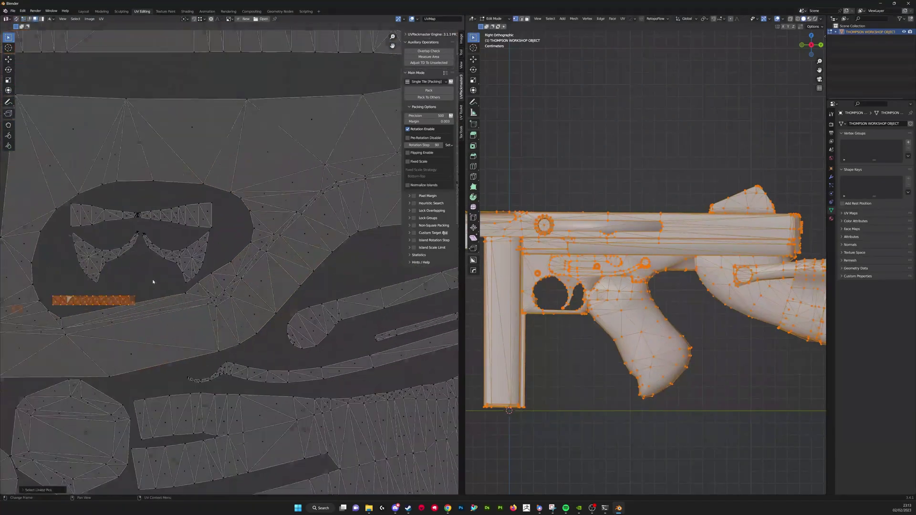
scroll(234, 289, up, 2)
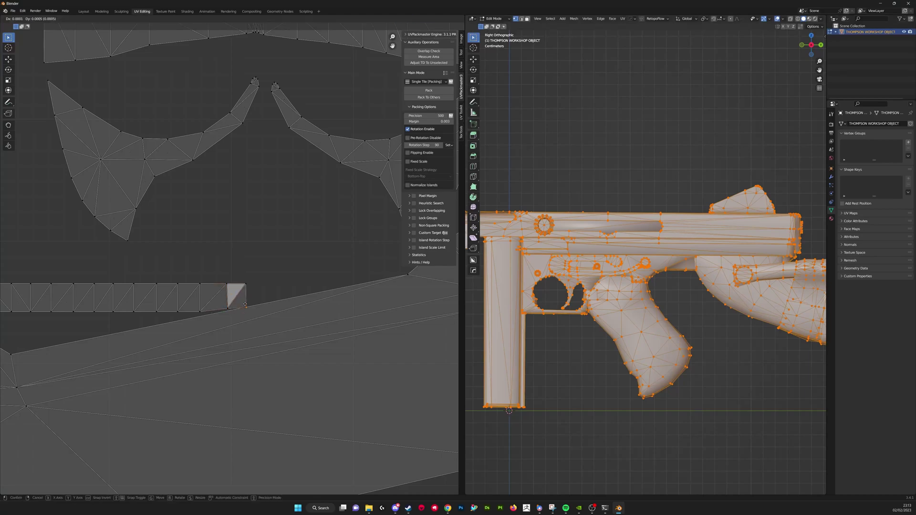
click(244, 303)
Step: Turn UV sync selection back on, select all islands and run the overlap check
scroll(241, 299, down, 16)
key(alt+a)
middle_drag(240, 291, 270, 296)
key(a)
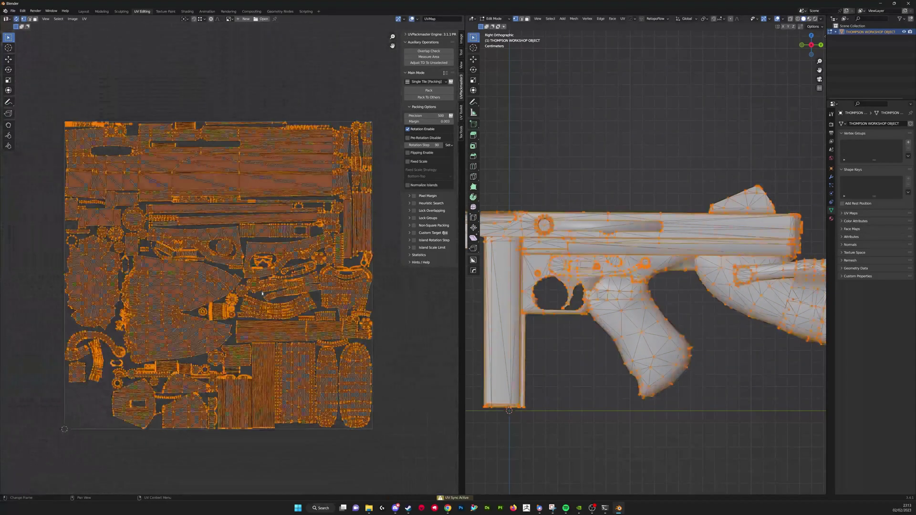
click(429, 50)
scroll(190, 292, up, 5)
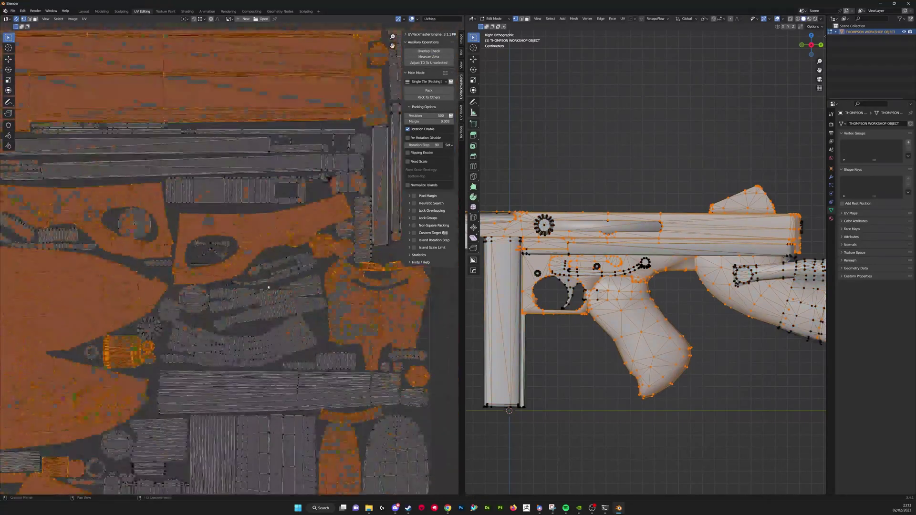
Step: Move the outer vertex of the octagonal island beside the trigger frame away from the neighbouring round island
scroll(260, 264, up, 7)
click(288, 231)
scroll(298, 215, up, 1)
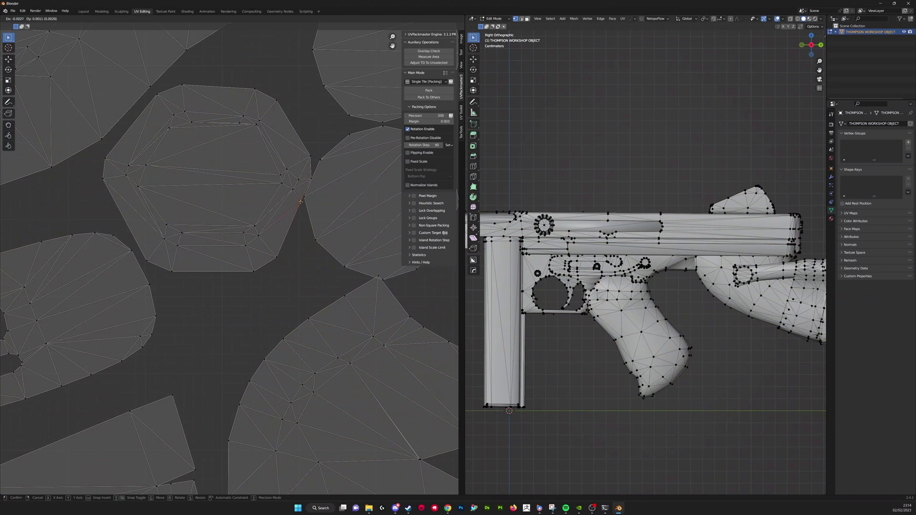
click(300, 201)
Step: Select the whole layout and check it for overlaps around the octagonal and round islands
scroll(267, 272, down, 10)
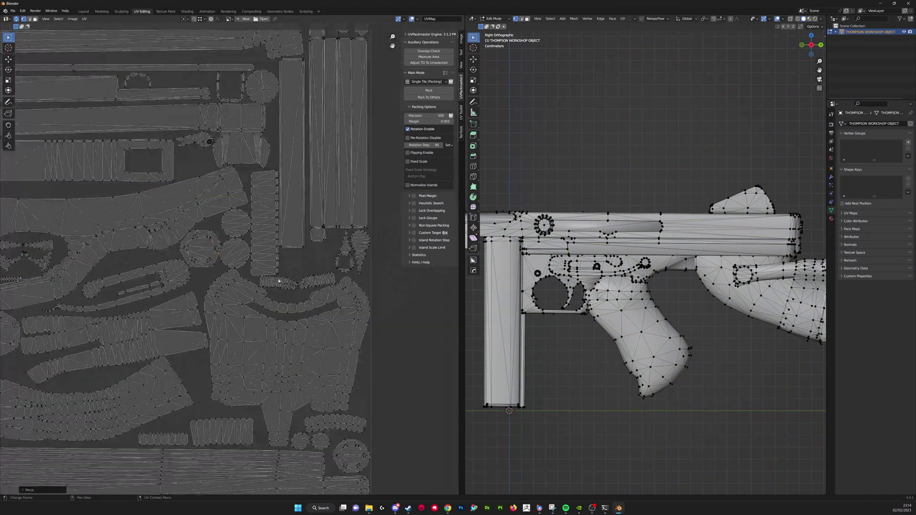
key(a)
click(427, 52)
scroll(243, 290, up, 8)
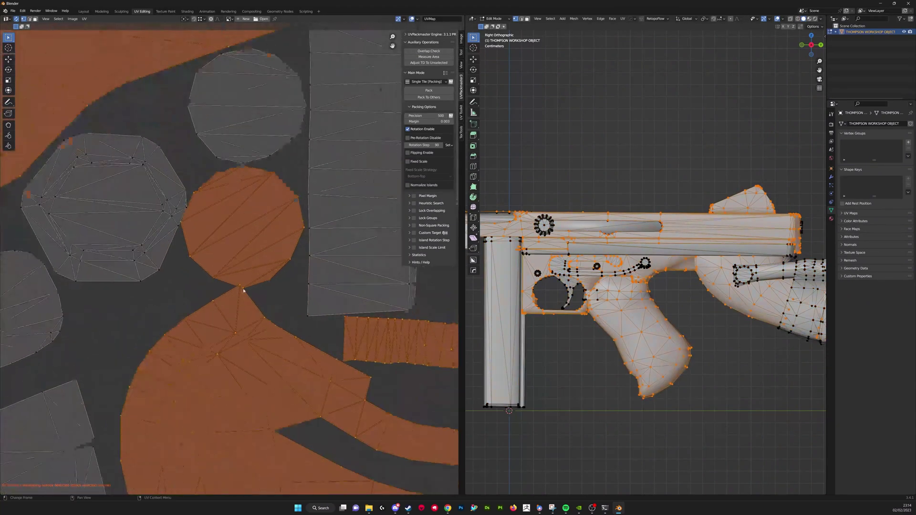
Step: Move the peak vertex of the pistol-grip island down, clear of the round island above it, and recheck all islands for overlaps
drag(239, 286, 238, 295)
key(a)
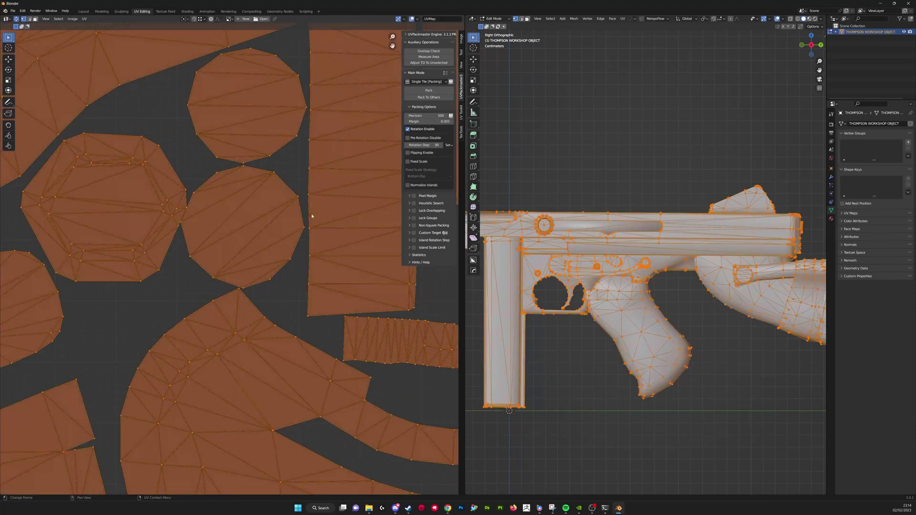
click(427, 51)
Step: Examine the curved ribbed strip above the pistol-grip island and run the overlap check on the whole layout again
scroll(325, 166, down, 4)
middle_drag(366, 334, 231, 250)
scroll(231, 249, up, 3)
middle_drag(260, 219, 267, 285)
key(alt+a)
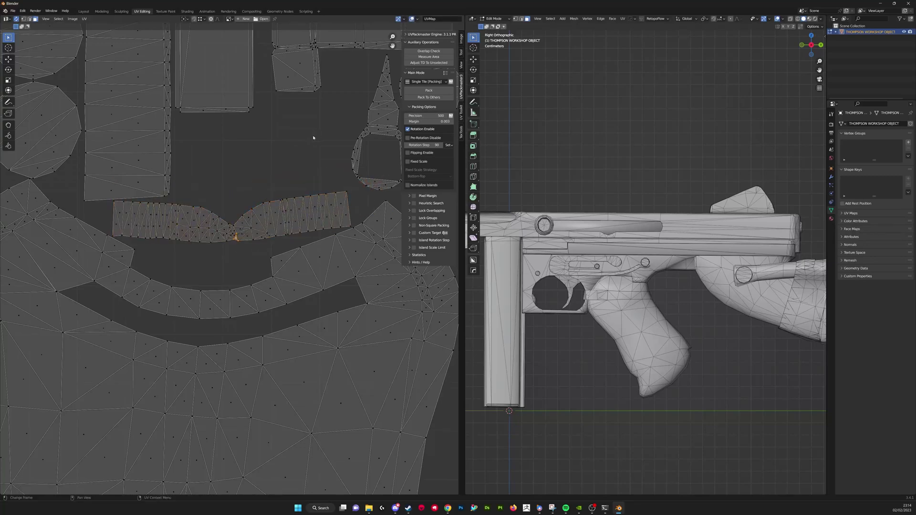
key(a)
click(428, 51)
Step: Select the pistol-grip island on its own and examine its interior for hidden overlapping faces
scroll(376, 192, down, 6)
scroll(376, 193, up, 2)
middle_drag(397, 202, 356, 217)
key(alt+a)
key(l)
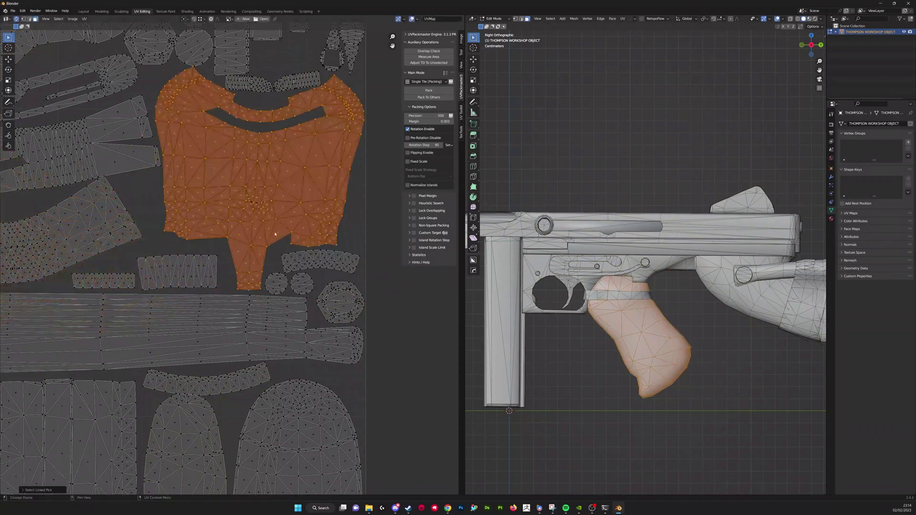
scroll(275, 234, up, 5)
scroll(249, 259, down, 6)
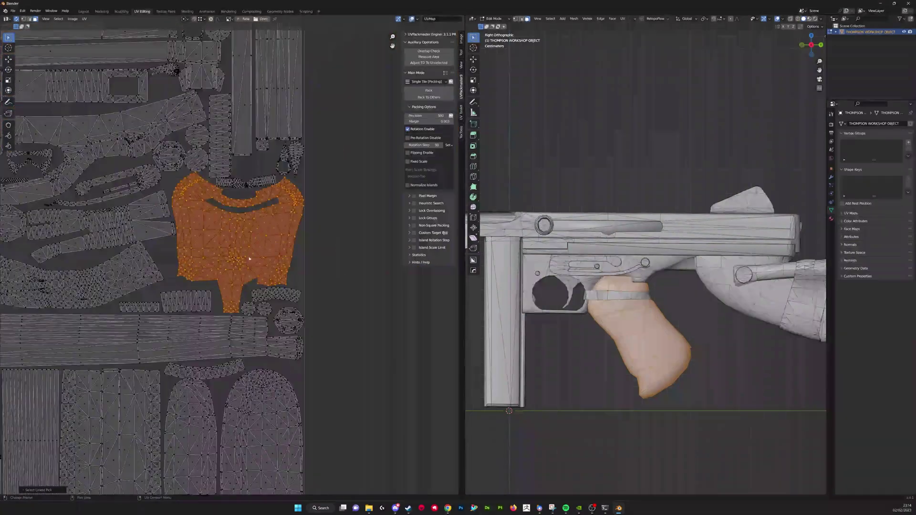
scroll(249, 259, up, 6)
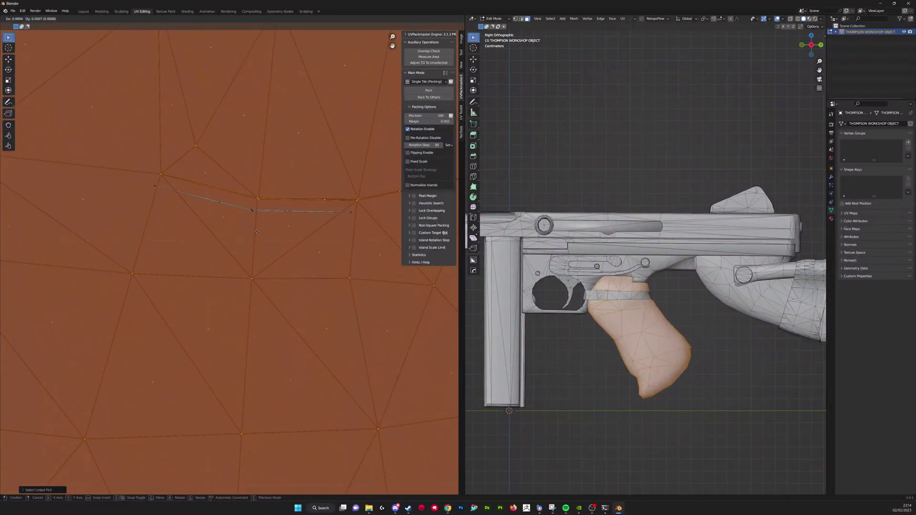
Step: Pick the thin sliver face inside the pistol-grip island and delete it
click(242, 268)
click(246, 209)
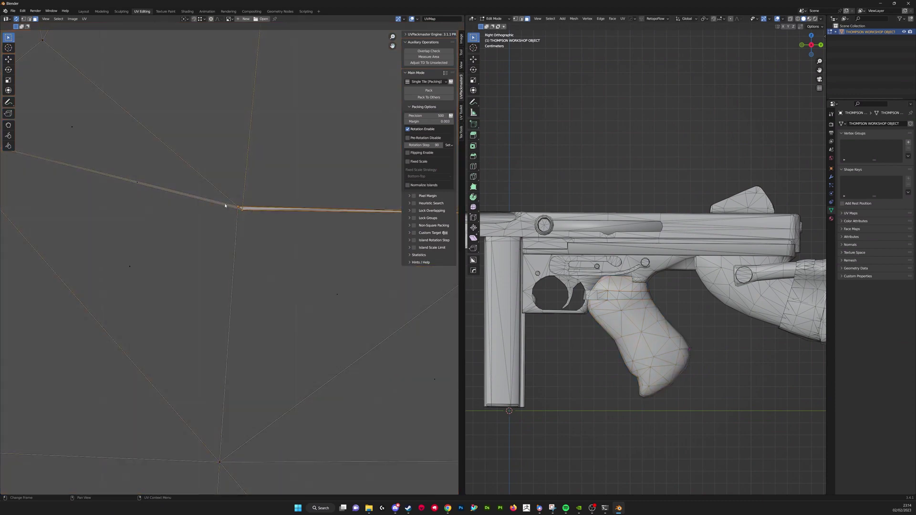
middle_drag(572, 260, 612, 267)
key(x)
click(602, 264)
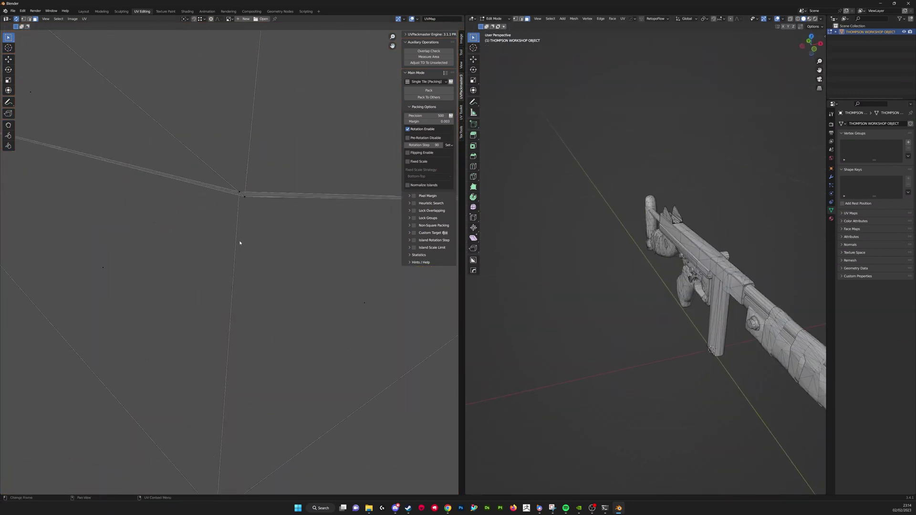
Step: Try to move the vertices beside the thin sliver inside the pistol-grip island
scroll(240, 243, up, 1)
key(1)
click(248, 180)
key(g)
right_click(243, 154)
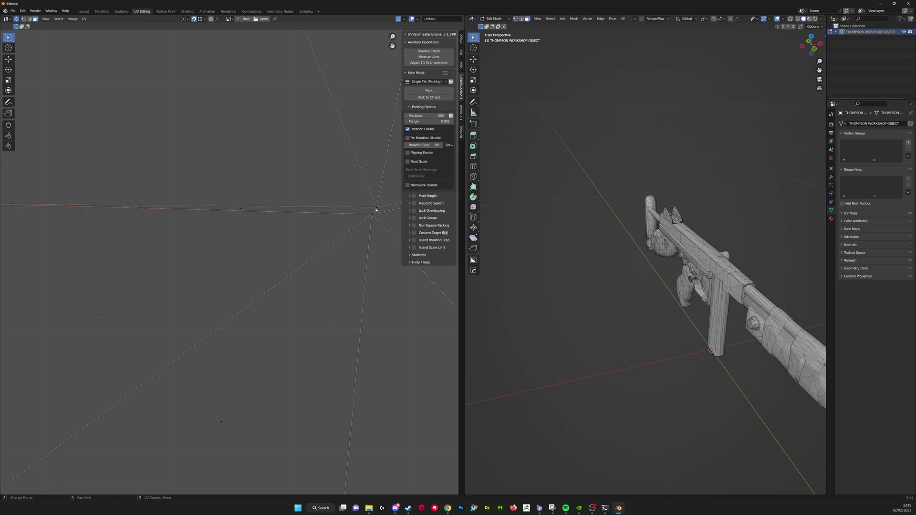
right_click(343, 156)
Step: Turn on UV sync selection, select every island and check for overlaps once more
key(a)
key(alt+a)
scroll(276, 248, down, 16)
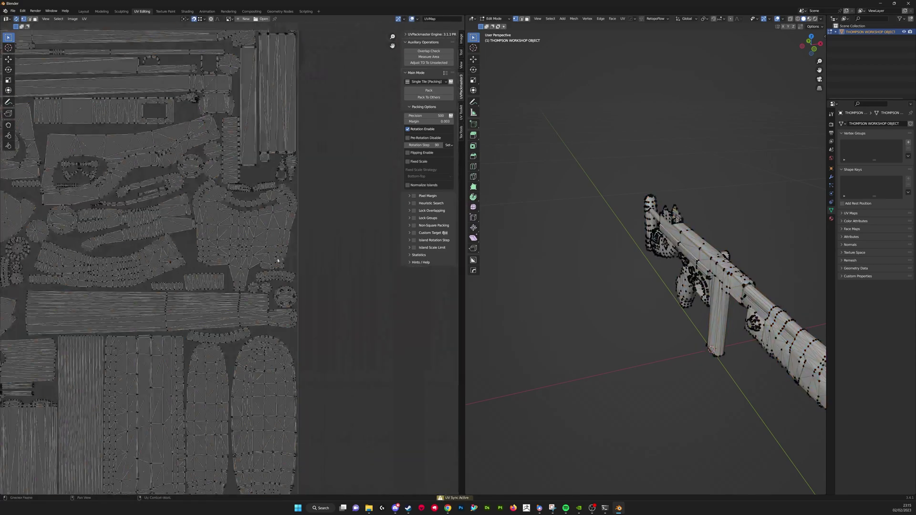
key(a)
click(429, 51)
Step: Select the octagonal island near the layout's right edge and examine it for hidden overlapping geometry
scroll(286, 122, down, 2)
scroll(257, 271, up, 4)
middle_drag(364, 162, 281, 258)
scroll(276, 264, up, 2)
key(alt+a)
key(l)
scroll(229, 253, up, 5)
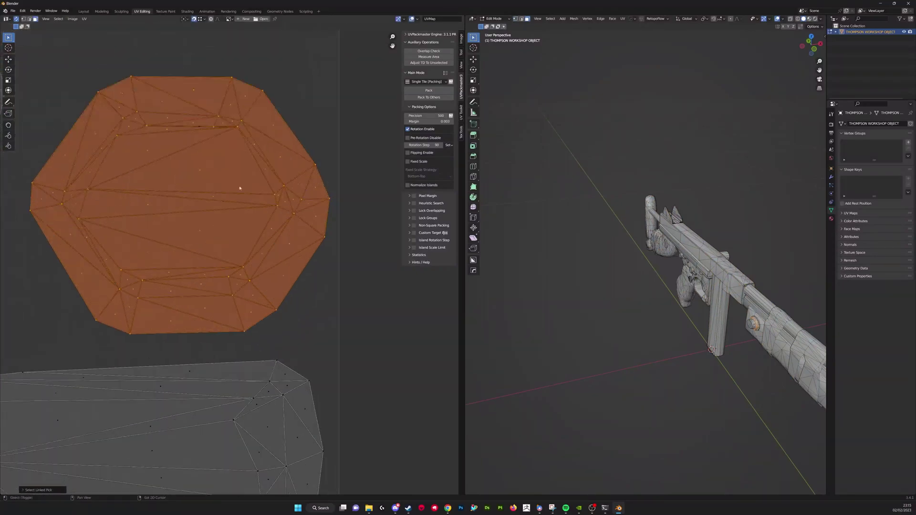
scroll(242, 239, down, 3)
scroll(236, 190, up, 8)
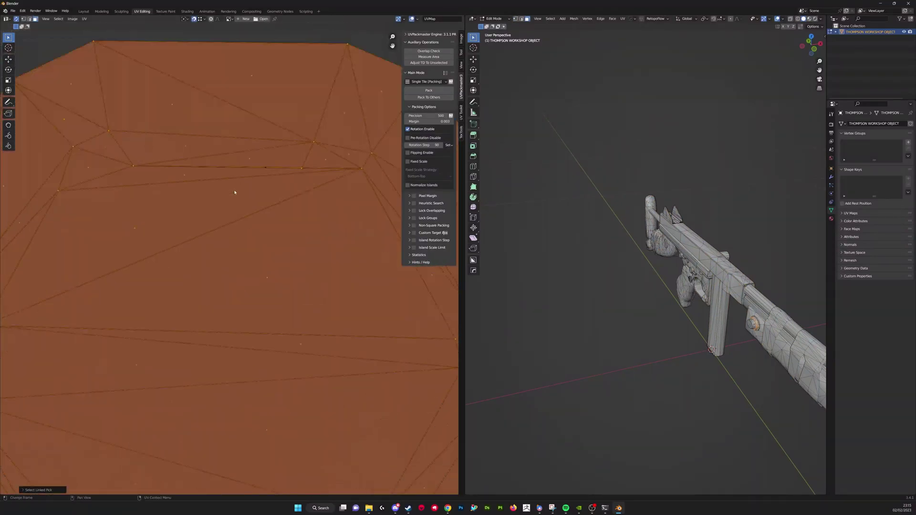
scroll(253, 225, down, 6)
scroll(229, 282, up, 2)
scroll(268, 249, down, 3)
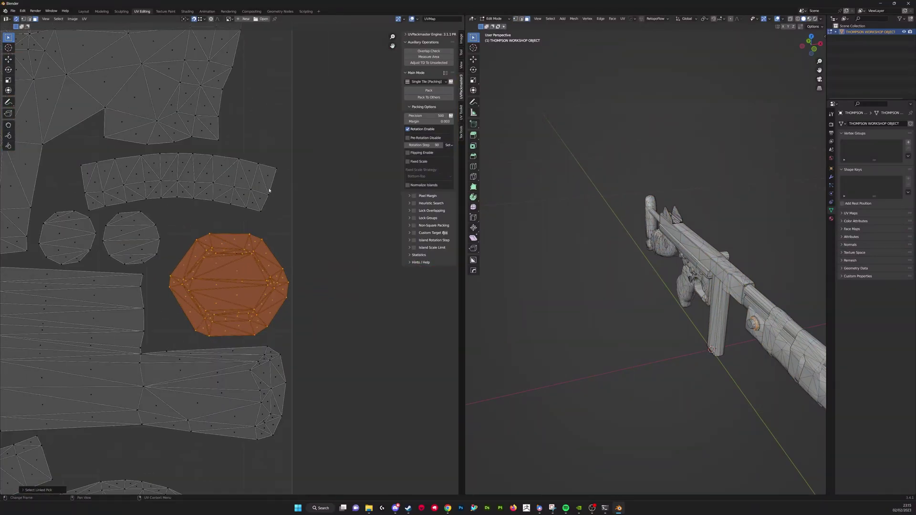
Step: Move the octagonal island sideways along X, then undo the move
scroll(268, 188, up, 3)
key(g)
key(x)
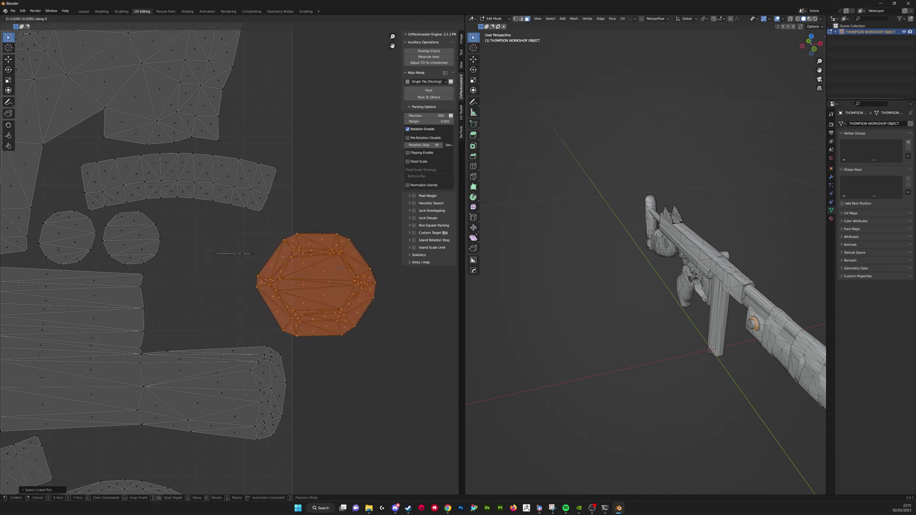
click(284, 269)
key(ctrl+z)
Step: Move the octagonal island along X outside the UV square and delete the stray sliver left beneath it
key(g)
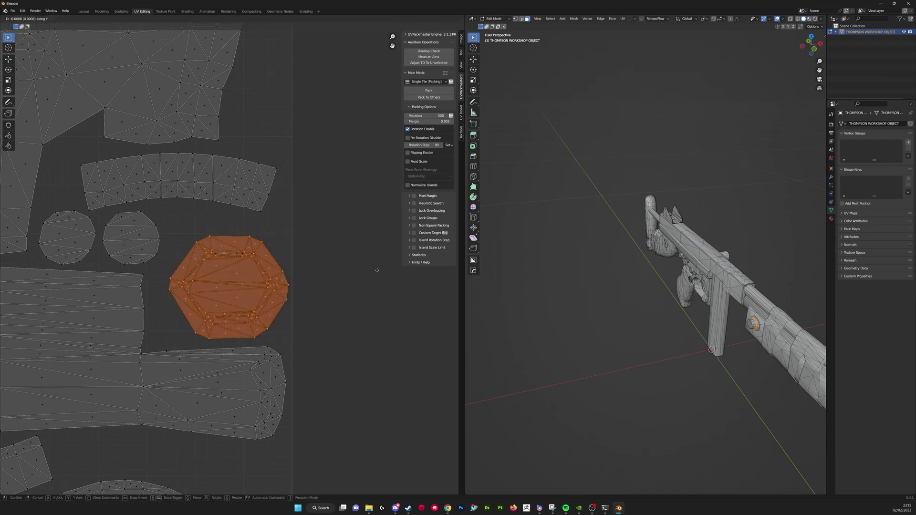
key(x)
click(431, 270)
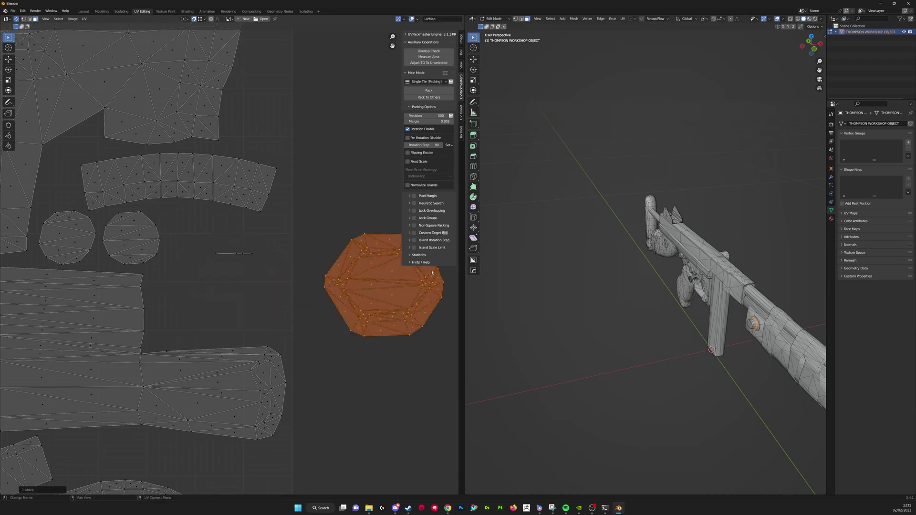
key(1)
click(265, 269)
Step: Select the octagonal island and move it along X back to its place inside the layout
key(l)
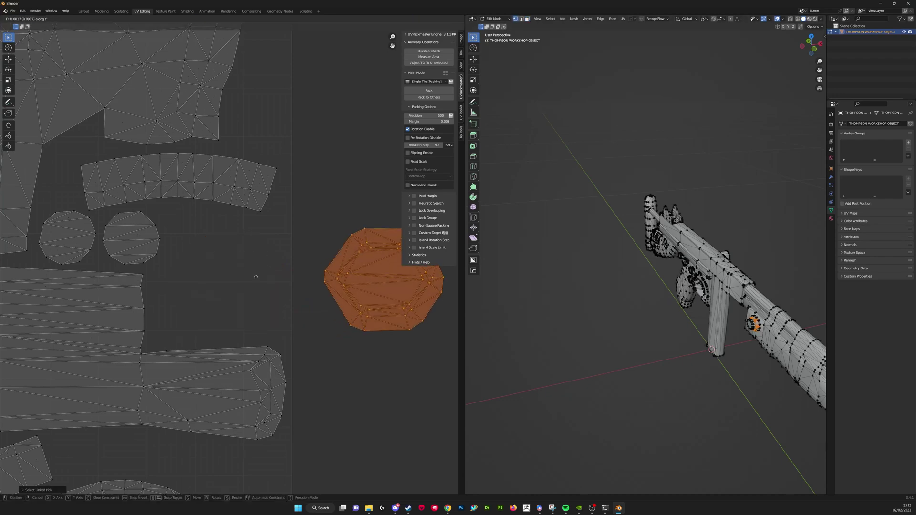
key(x)
click(229, 276)
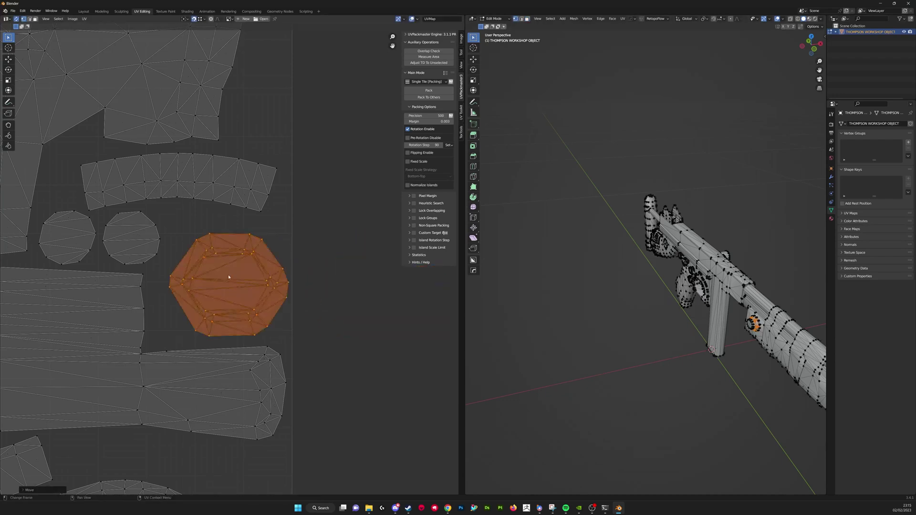
Step: Select all islands and run the overlap check on the full layout
scroll(238, 284, down, 4)
click(267, 320)
scroll(270, 329, down, 4)
middle_drag(269, 329, 313, 330)
middle_drag(205, 341, 280, 287)
key(a)
click(428, 51)
Step: Move the top vertices of the rounded tall island down, away from the curved strip above it
scroll(280, 286, up, 4)
scroll(280, 286, up, 7)
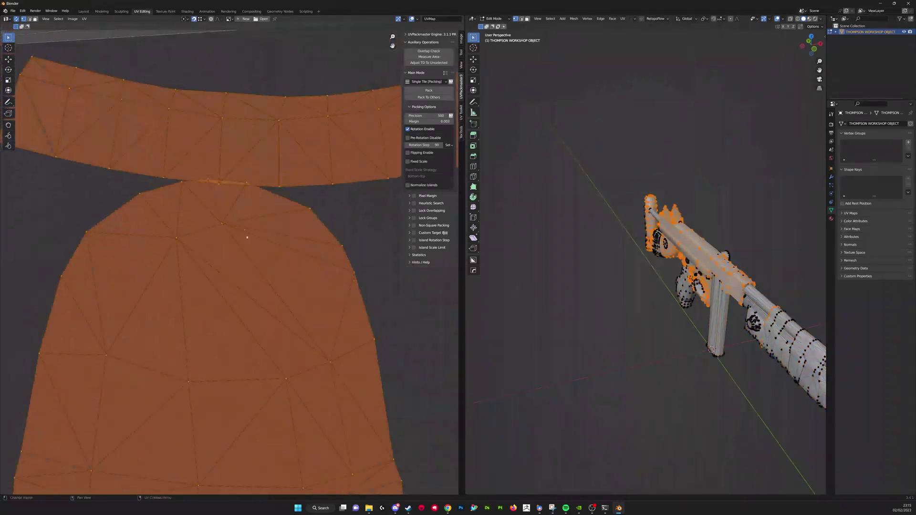
click(208, 179)
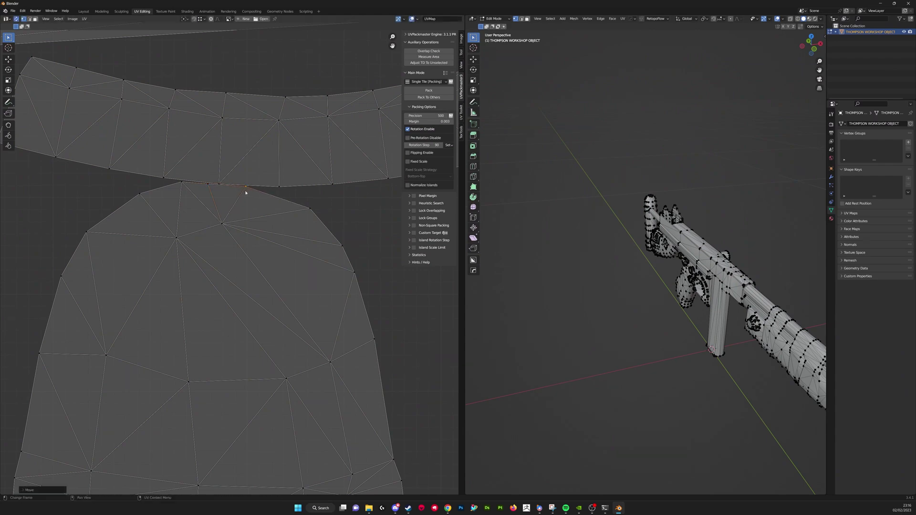
Step: Select the entire layout and check again for overlapping islands
scroll(246, 193, down, 10)
key(a)
click(429, 51)
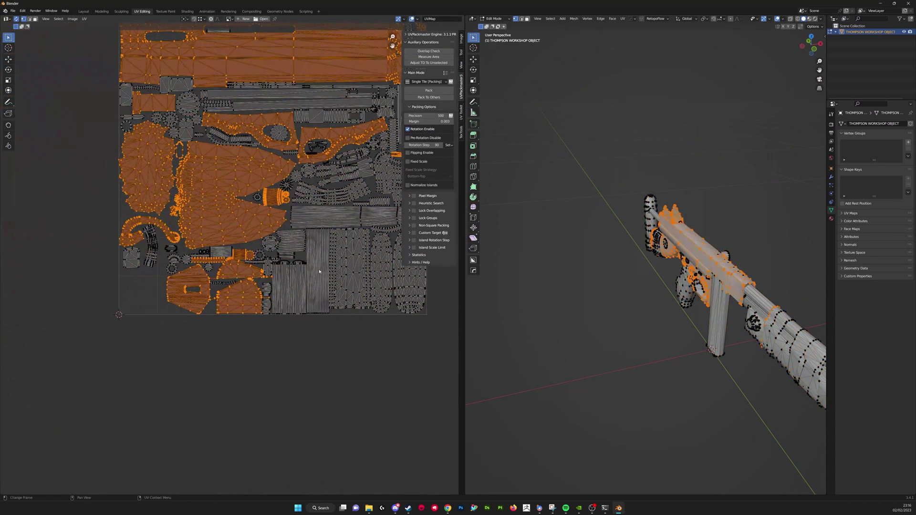
Step: Select the lower peaked sight island near the layout's bottom edge to examine its outline, then clear the selection
scroll(292, 263, up, 5)
key(alt+a)
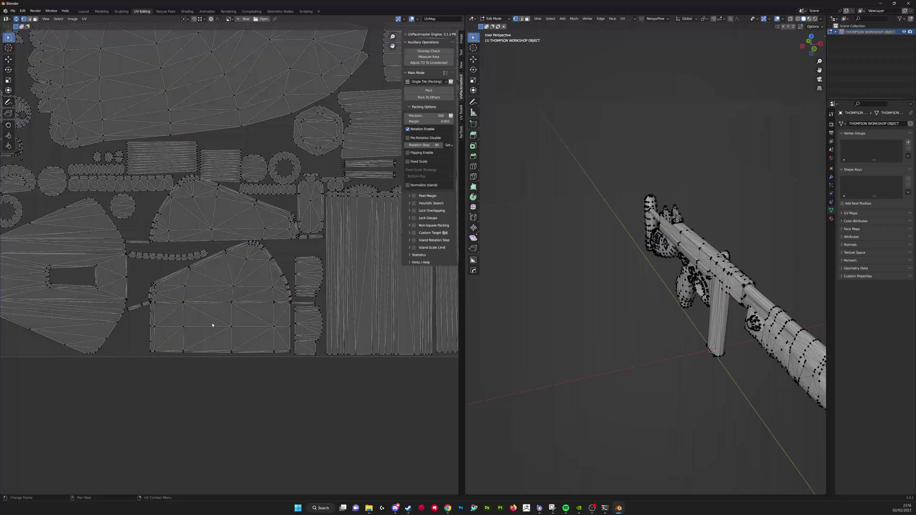
key(l)
key(l)
scroll(223, 309, up, 3)
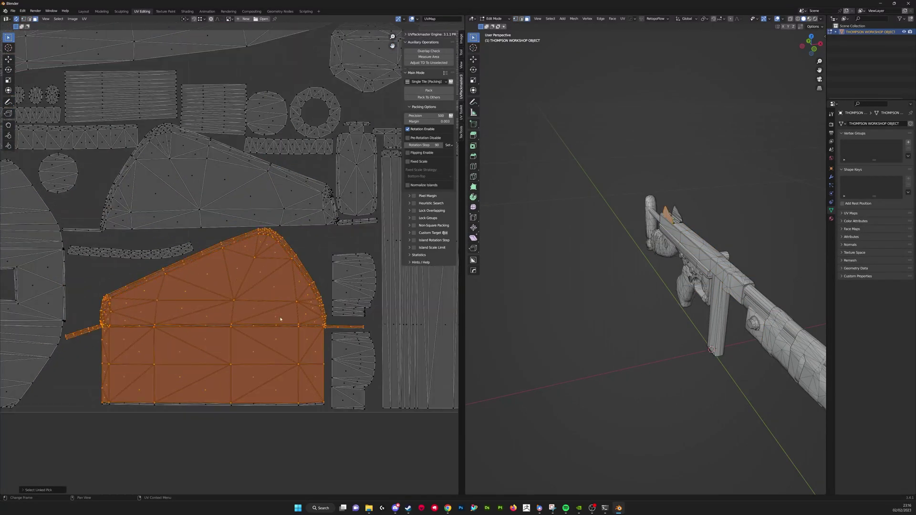
key(alt+a)
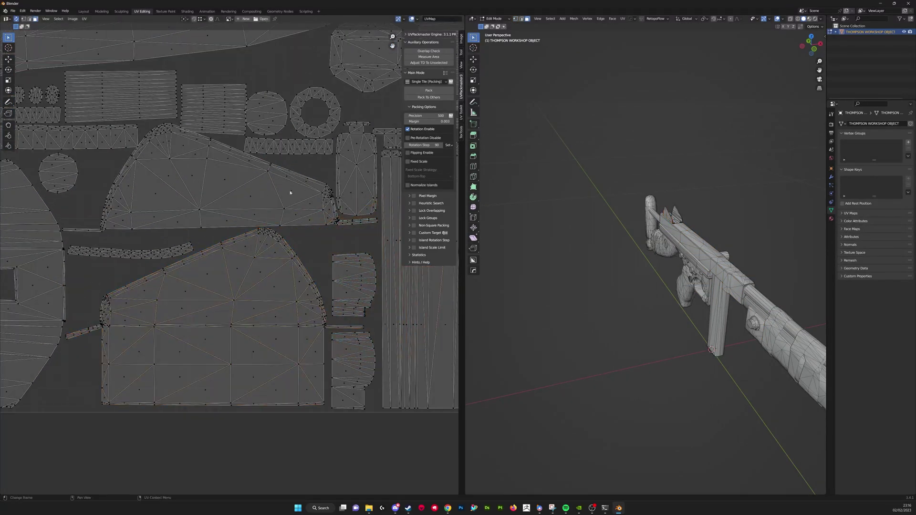
Step: Move the lower corner vertex of the ribbed rectangular island up, clear of the upper peaked sight island's sloping edge
key(l)
scroll(122, 163, up, 3)
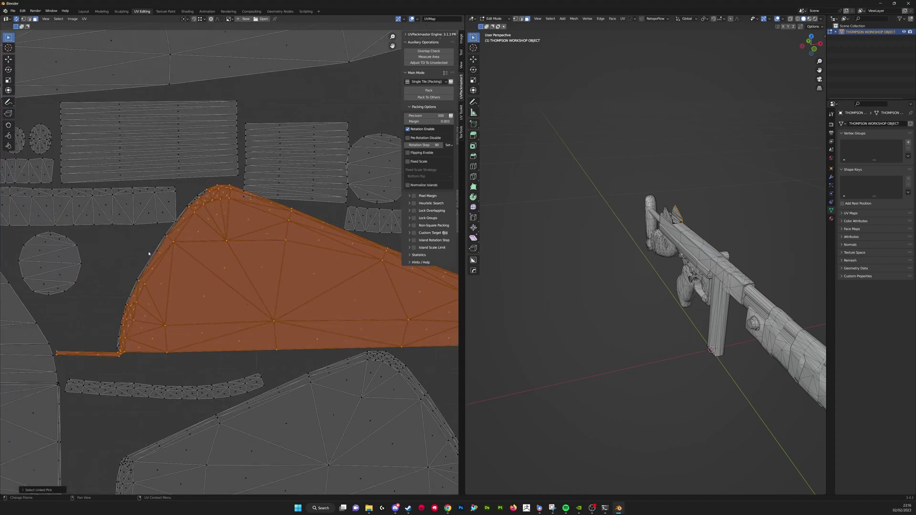
scroll(195, 225, up, 3)
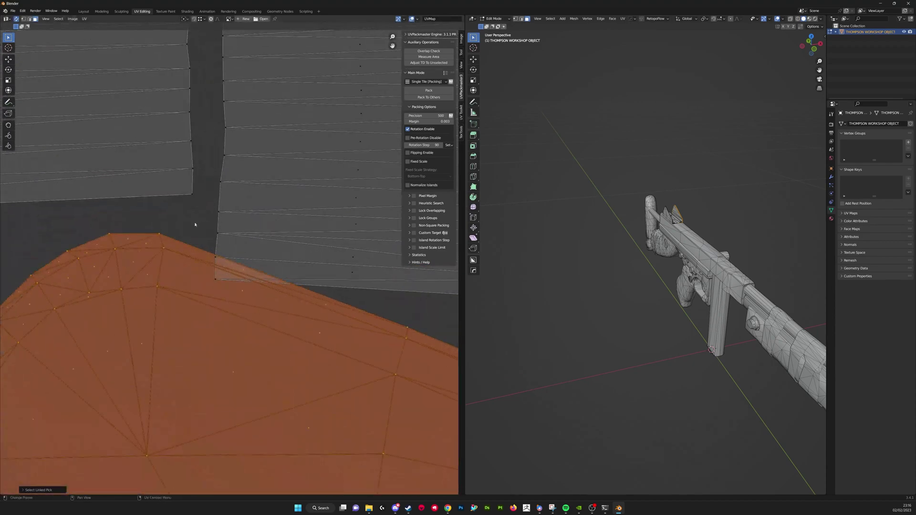
drag(212, 244, 217, 244)
Step: Move the lower end-corner vertex of the horizontal ribbed strip away from the upper peaked sight island's curved edge
scroll(216, 281, down, 4)
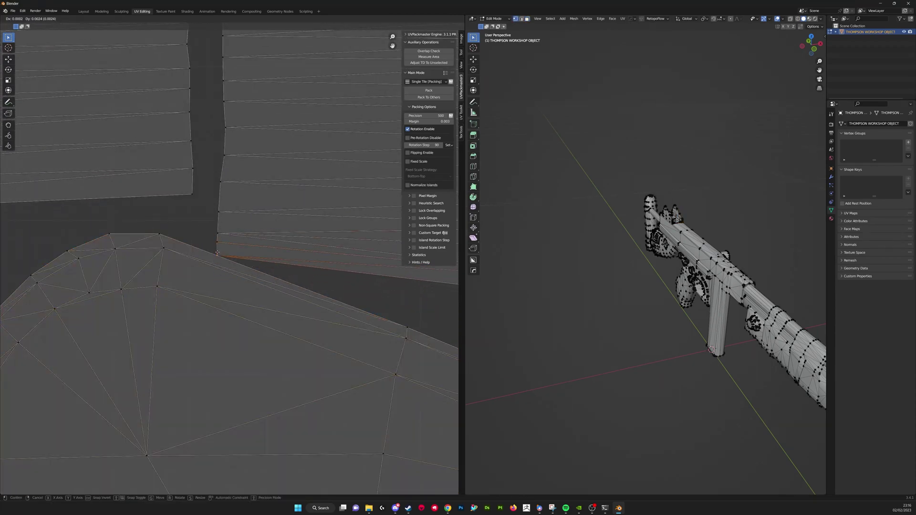
scroll(252, 353, up, 4)
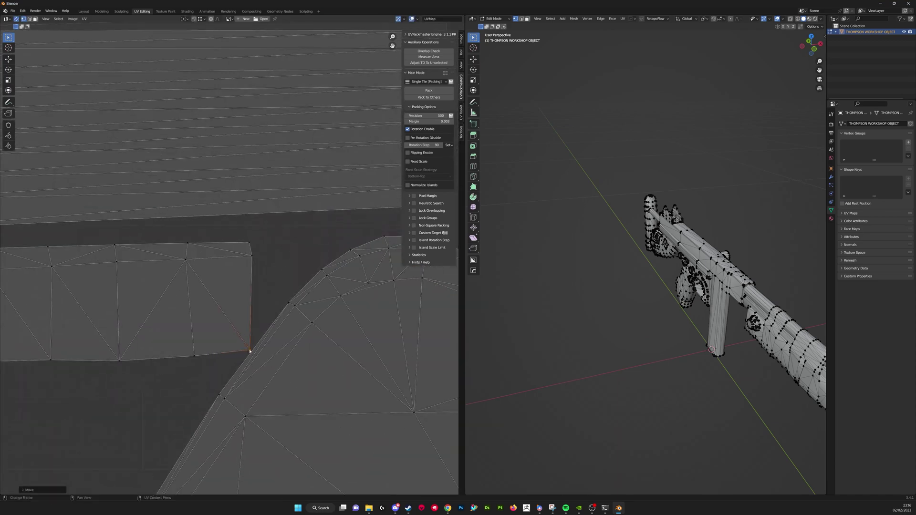
scroll(249, 351, down, 6)
scroll(211, 347, down, 4)
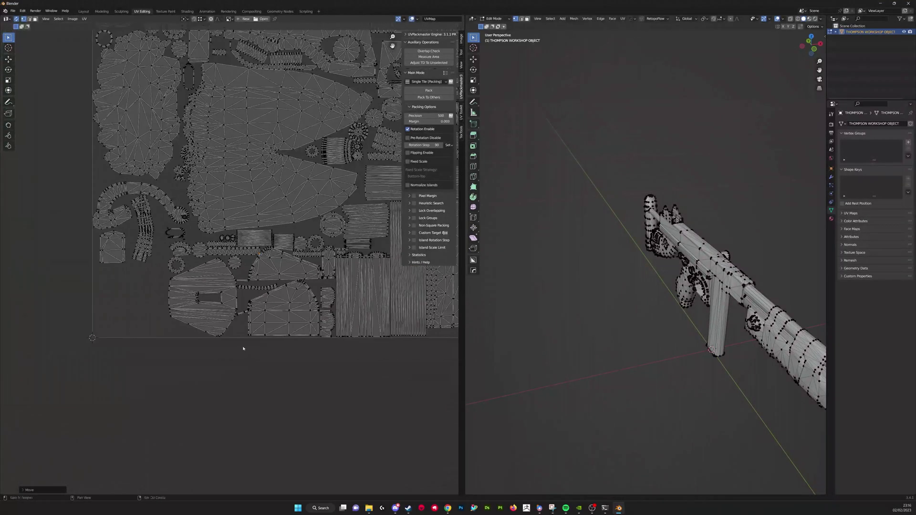
Step: Select the entire layout and run an overlap check on its islands
key(a)
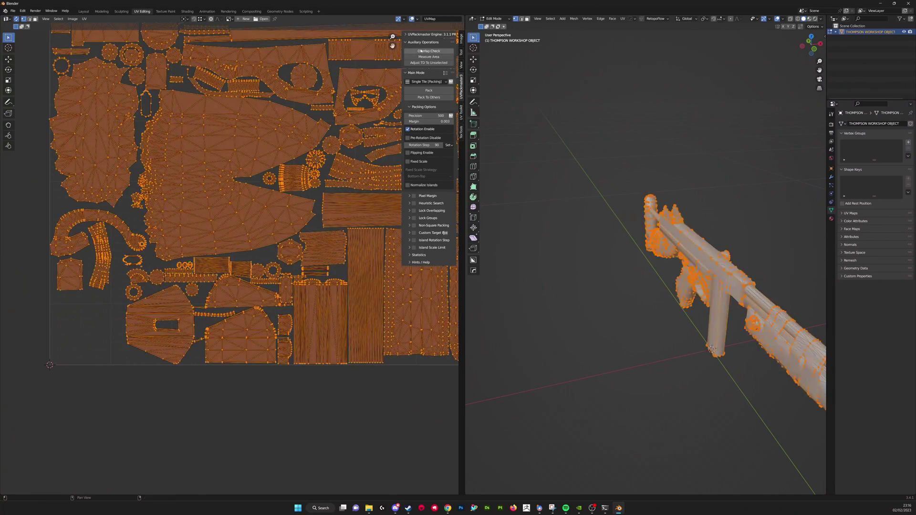
click(428, 51)
scroll(191, 329, up, 6)
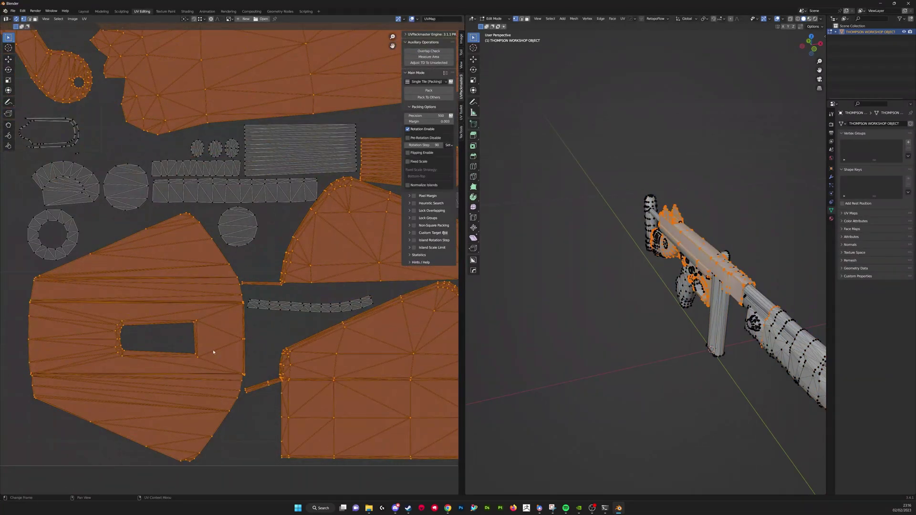
Step: Select all linked sections of the slotted sight island and test-move them to look for hidden overlapping geometry
key(alt+a)
key(l)
key(l)
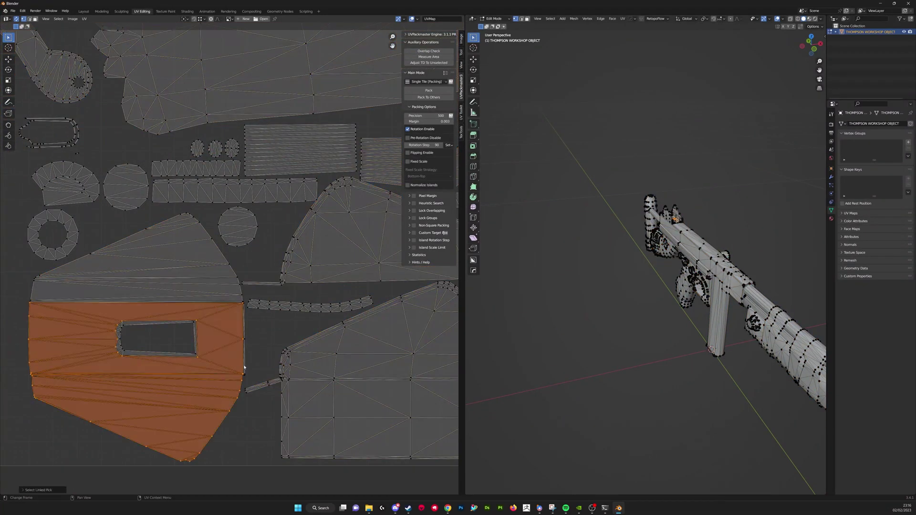
key(l)
key(l)
scroll(242, 267, down, 1)
key(g)
right_click(329, 310)
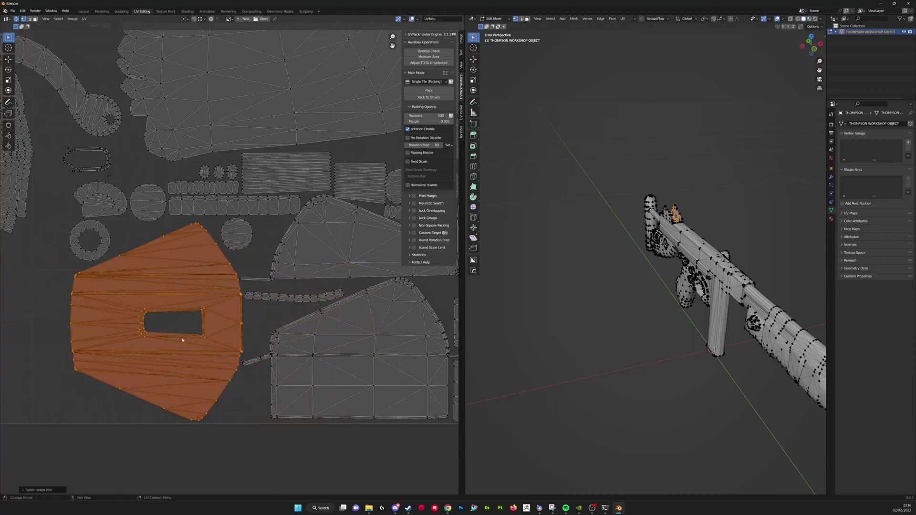
scroll(157, 363, up, 4)
scroll(171, 355, up, 5)
key(g)
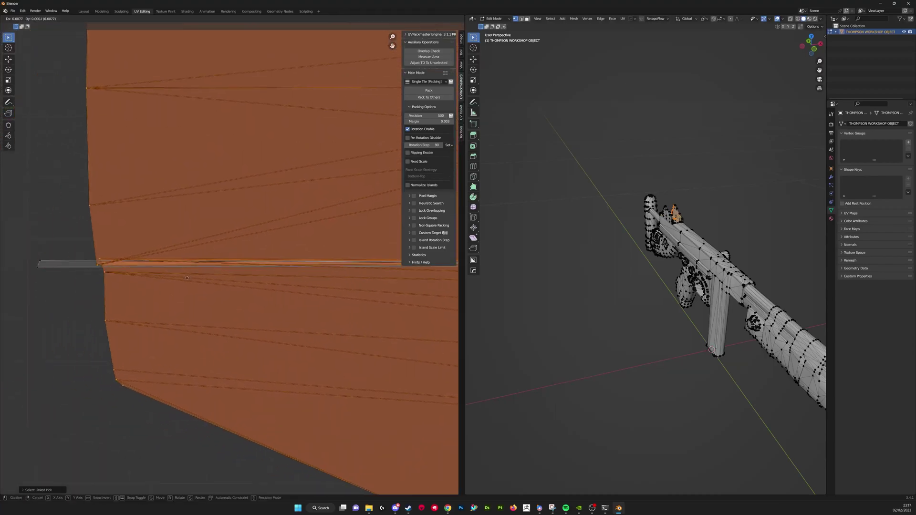
click(106, 288)
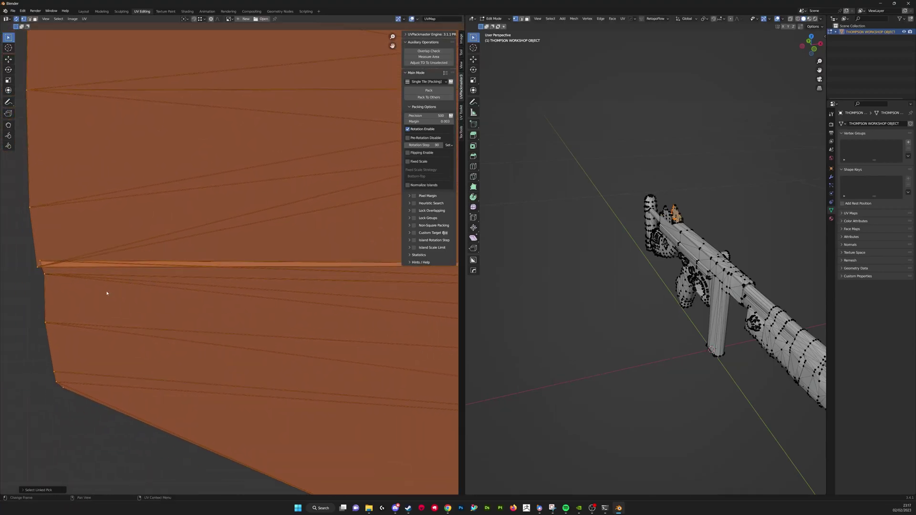
Step: Test-move the end vertex on the slotted island's lower seam to examine the overlapping sliver
scroll(48, 274, up, 2)
middle_drag(48, 274, 139, 286)
click(132, 282)
key(g)
right_click(139, 286)
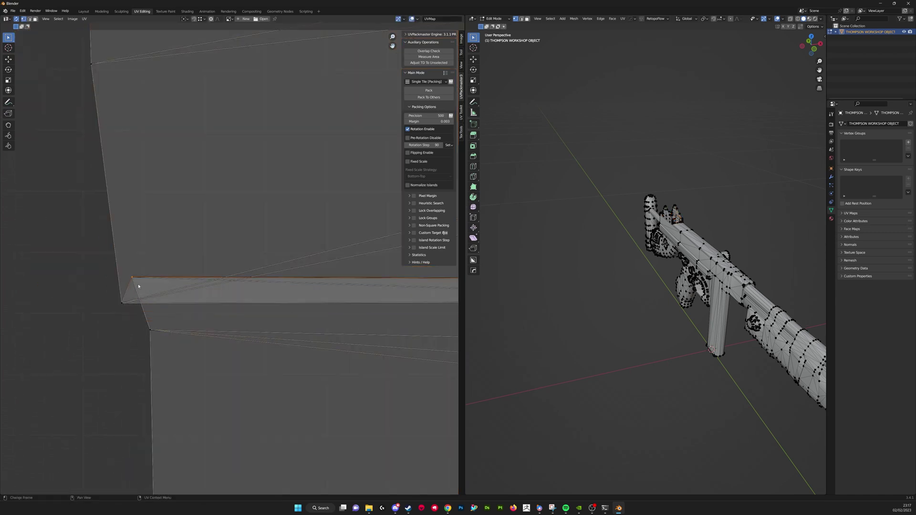
key(g)
right_click(139, 315)
Step: Select the thin overlapping sliver along the slotted island's lower seam and delete its faces
key(3)
click(147, 293)
click(158, 298)
scroll(243, 307, down, 8)
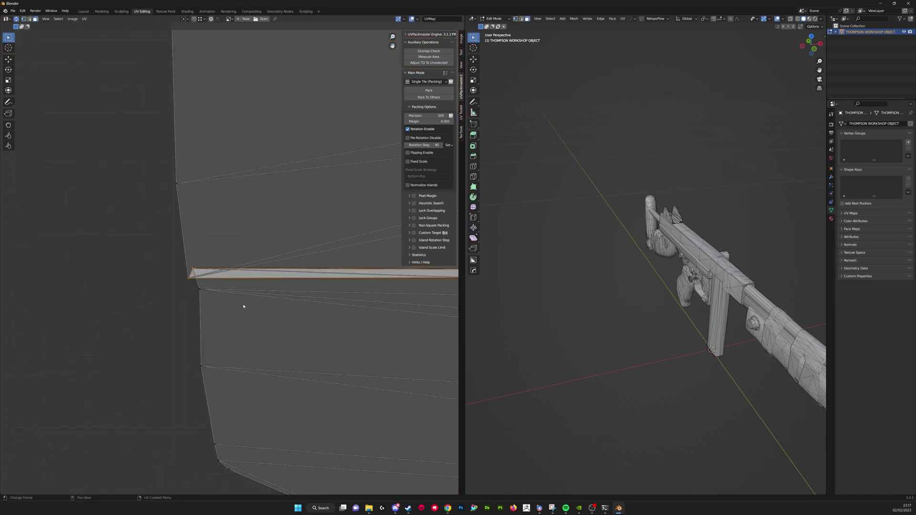
middle_drag(348, 315, 246, 320)
scroll(246, 320, down, 2)
scroll(241, 306, down, 1)
scroll(235, 285, up, 3)
key(x)
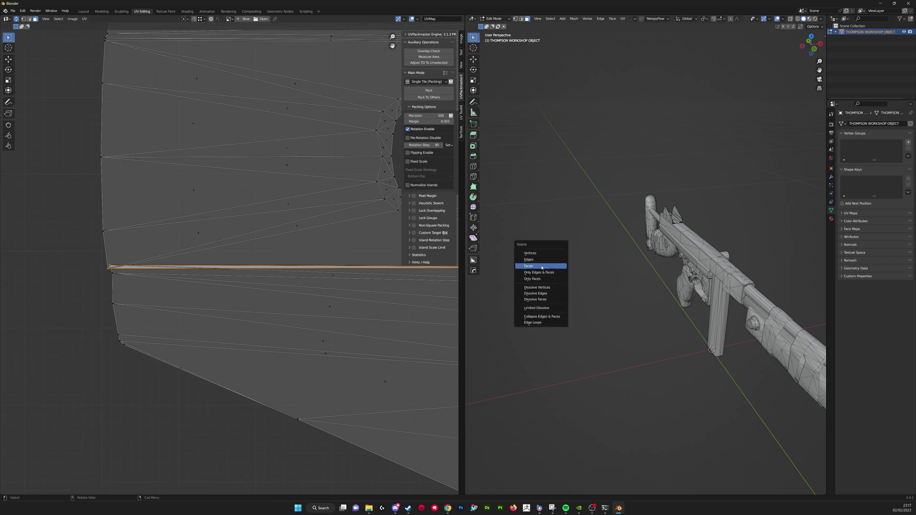
click(542, 267)
Step: Delete the stray edge geometry left over beside the gap in the slotted island
scroll(201, 282, up, 3)
shift+middle_drag(168, 287, 360, 296)
scroll(187, 280, up, 2)
key(1)
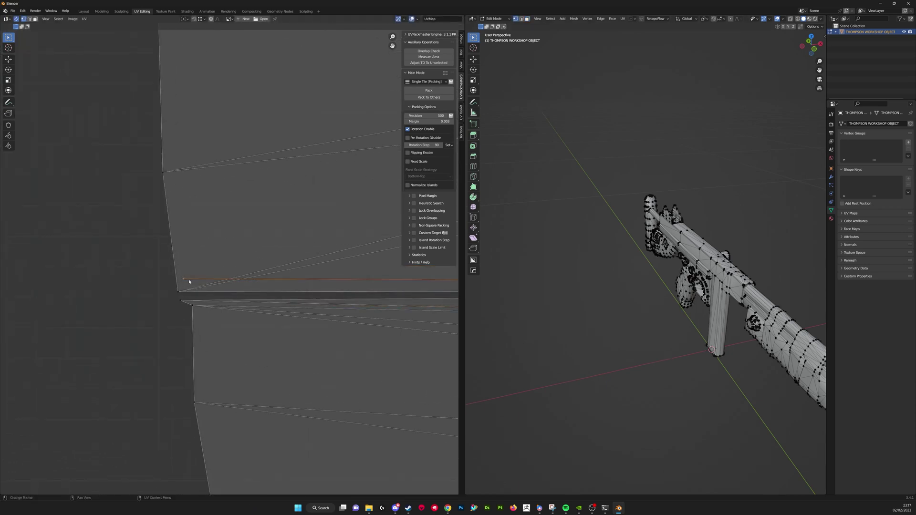
key(x)
click(531, 235)
Step: Move the lower section's top edge vertices at both ends up to the upper section, closing the slotted island's gap
scroll(234, 310, down, 5)
middle_drag(233, 310, 224, 284)
scroll(199, 281, up, 5)
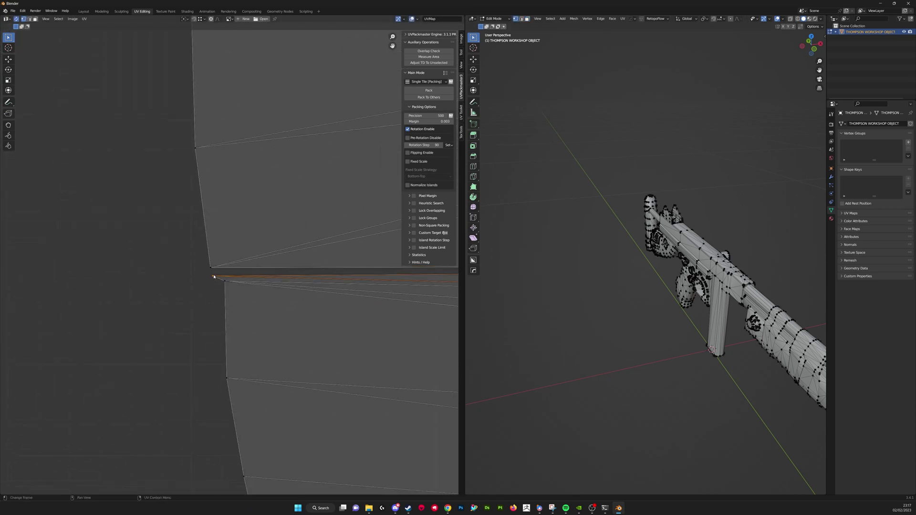
key(2)
scroll(297, 303, down, 5)
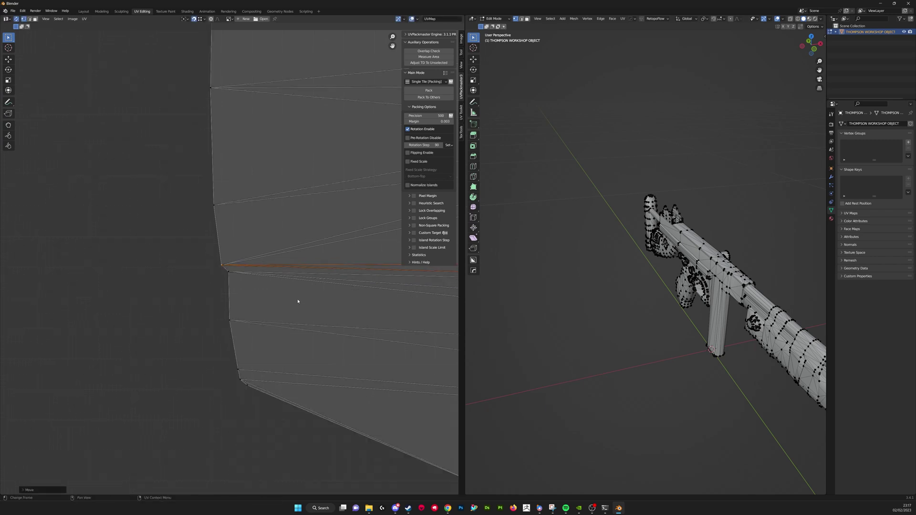
scroll(273, 284, up, 7)
scroll(222, 266, down, 4)
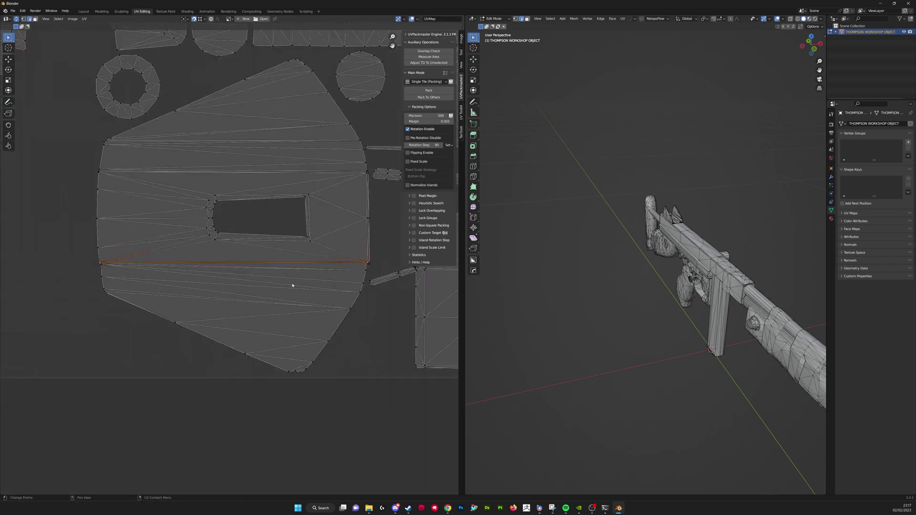
scroll(292, 282, up, 2)
scroll(280, 266, down, 1)
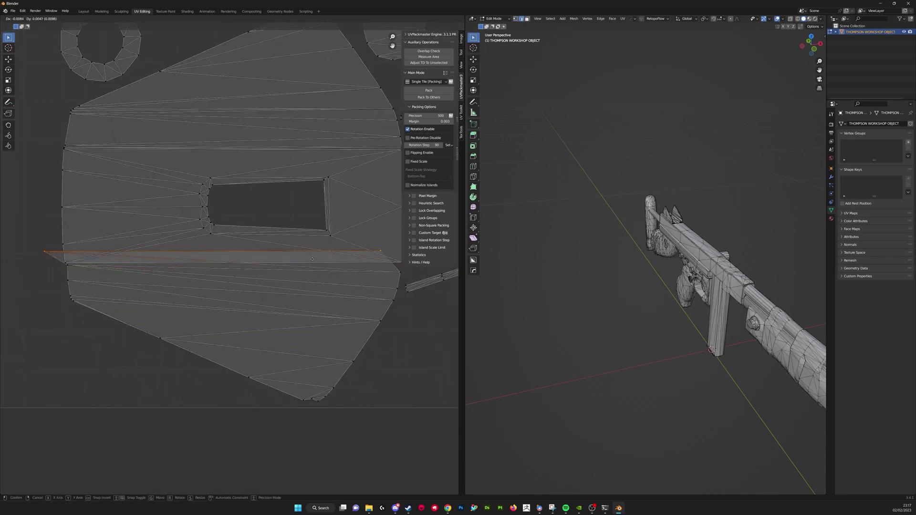
scroll(334, 272, up, 6)
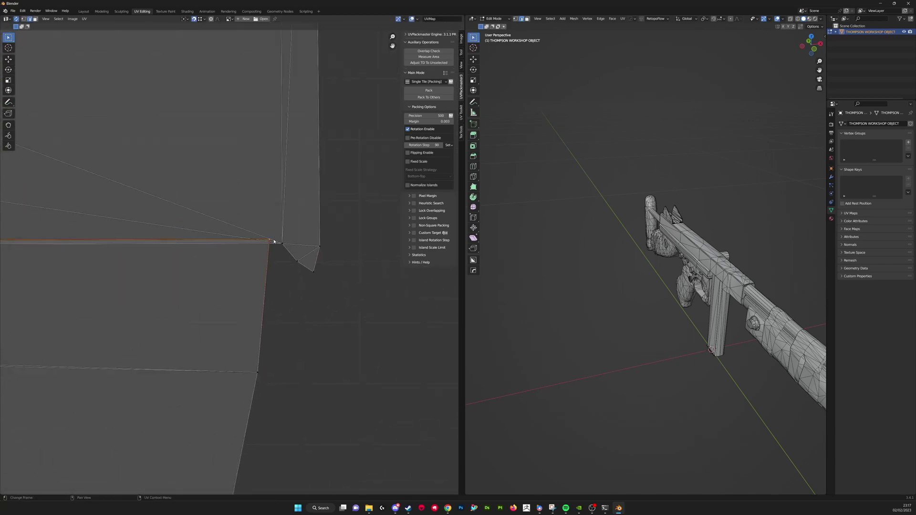
scroll(281, 249, down, 14)
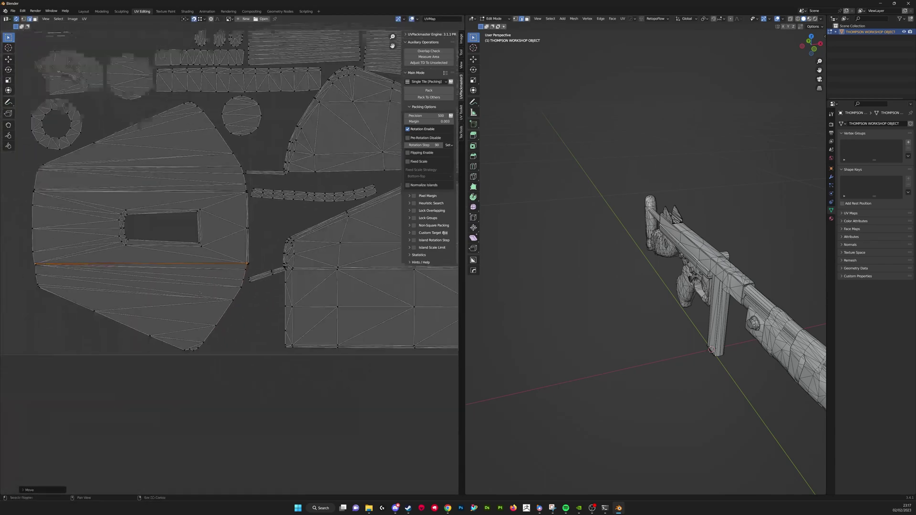
Step: Select the whole layout again and recheck it for overlapping islands
middle_drag(243, 267, 250, 327)
key(a)
click(441, 51)
shift+middle_drag(178, 260, 262, 336)
scroll(262, 336, up, 3)
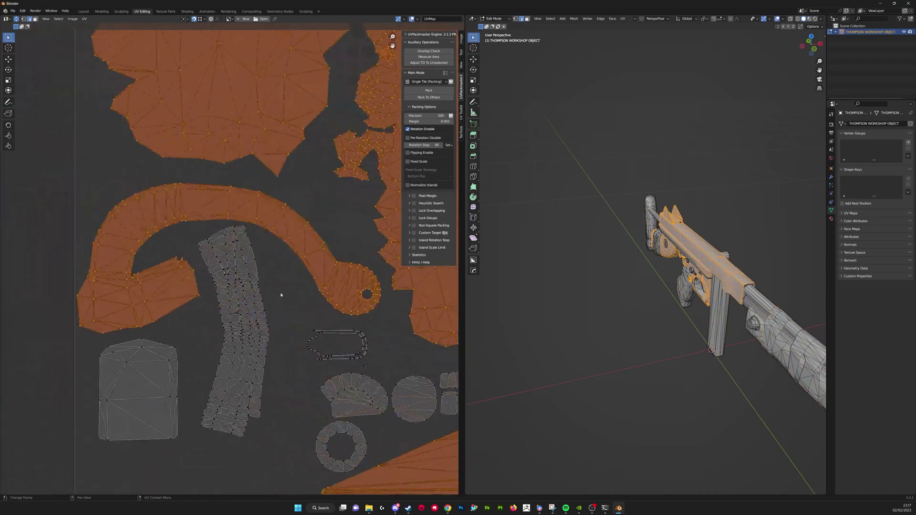
Step: Select the curved trigger-guard island and test-move it to look for geometry hidden underneath
key(alt+a)
key(l)
key(g)
right_click(329, 154)
scroll(258, 253, down, 6)
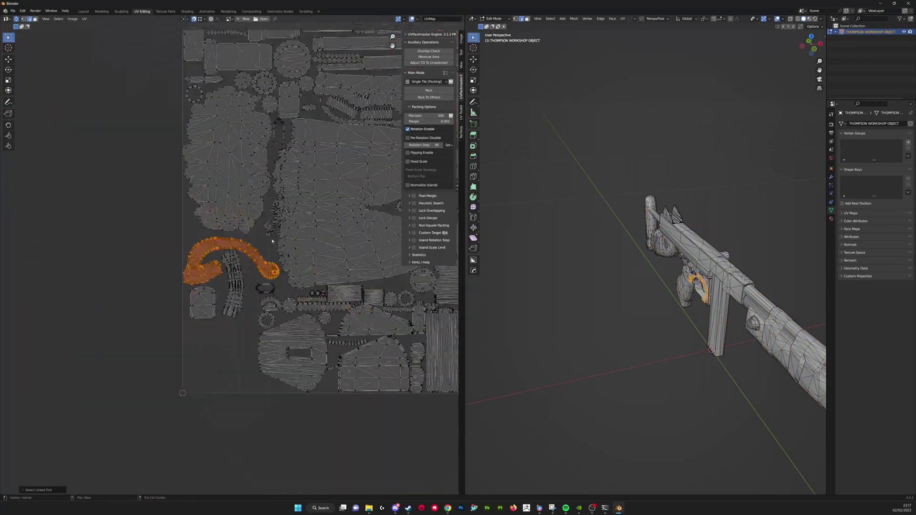
Step: Rerun the overlap check on the full layout, then clear the selection near the ribbed island
middle_drag(273, 241, 231, 316)
key(a)
click(432, 51)
scroll(286, 277, up, 8)
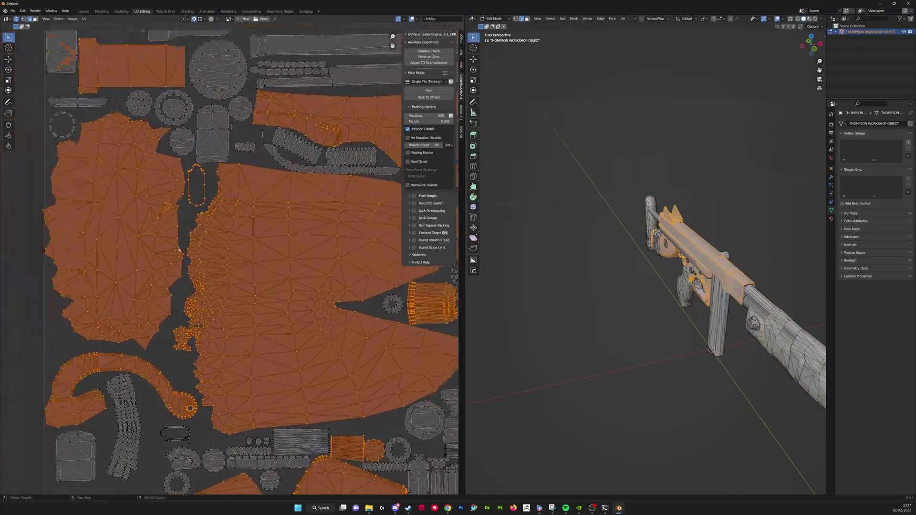
scroll(293, 281, up, 5)
key(alt+a)
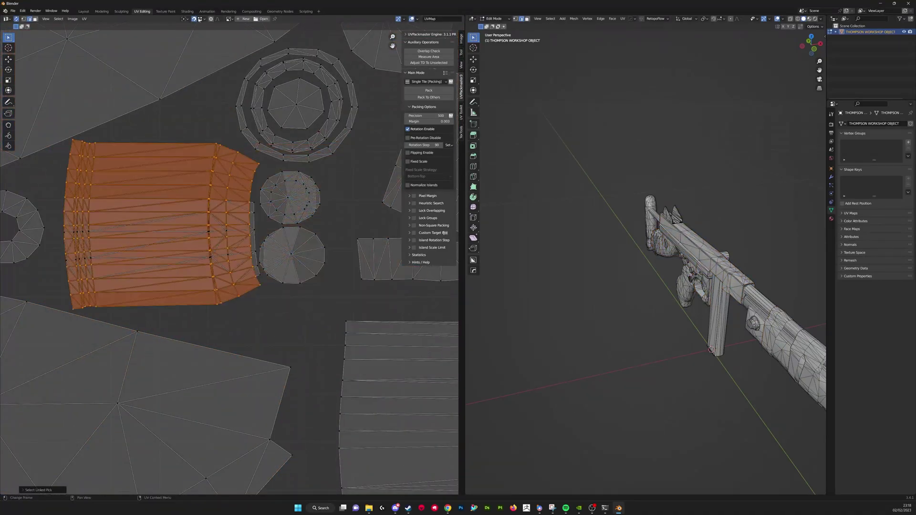
Step: Select the linked piece stacked on the ribbed island beside the two discs and delete it
click(288, 313)
key(l)
scroll(250, 238, up, 1)
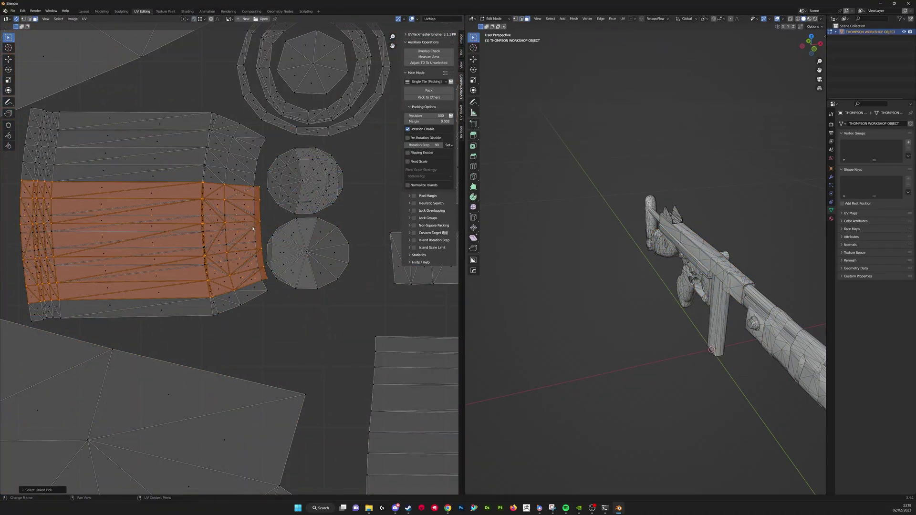
key(x)
click(594, 217)
Step: Isolate the half-disc piece overlapping the lower disc island and delete it
scroll(234, 262, up, 2)
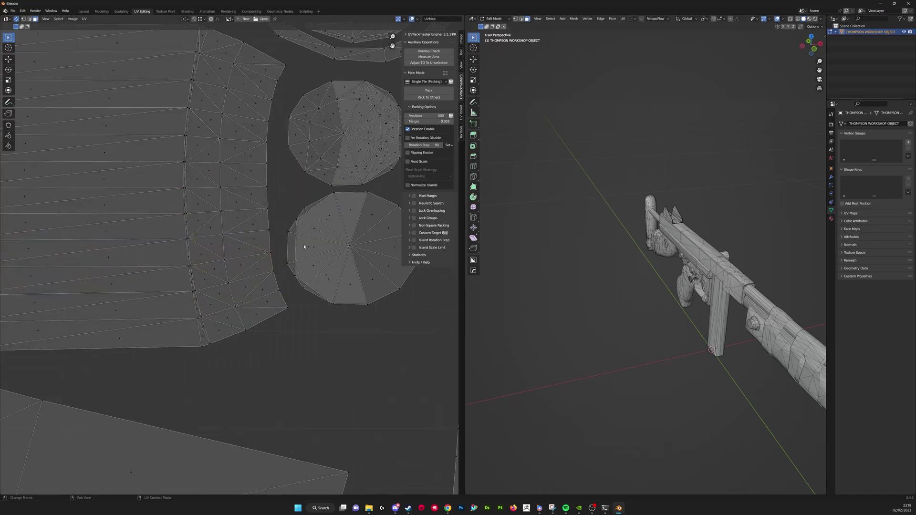
key(l)
key(ctrl+z)
key(l)
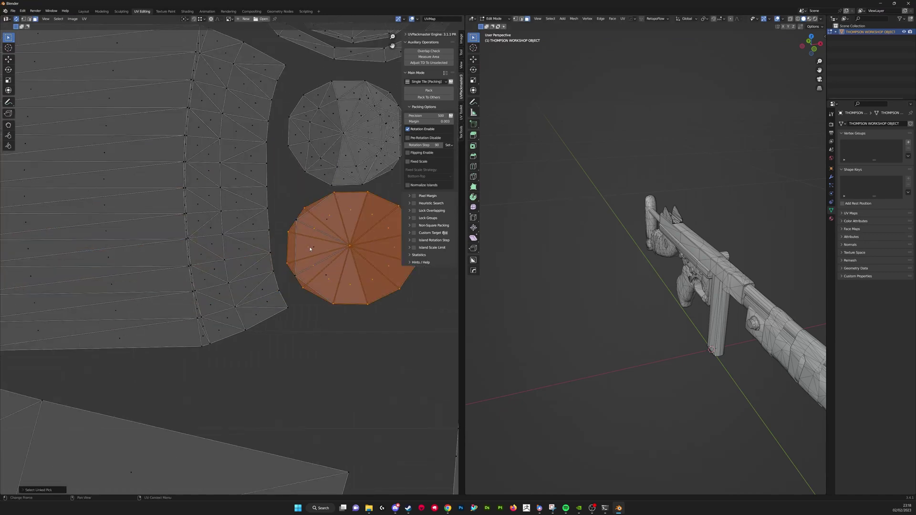
key(ctrl+z)
key(l)
key(ctrl+z)
key(l)
scroll(325, 286, down, 1)
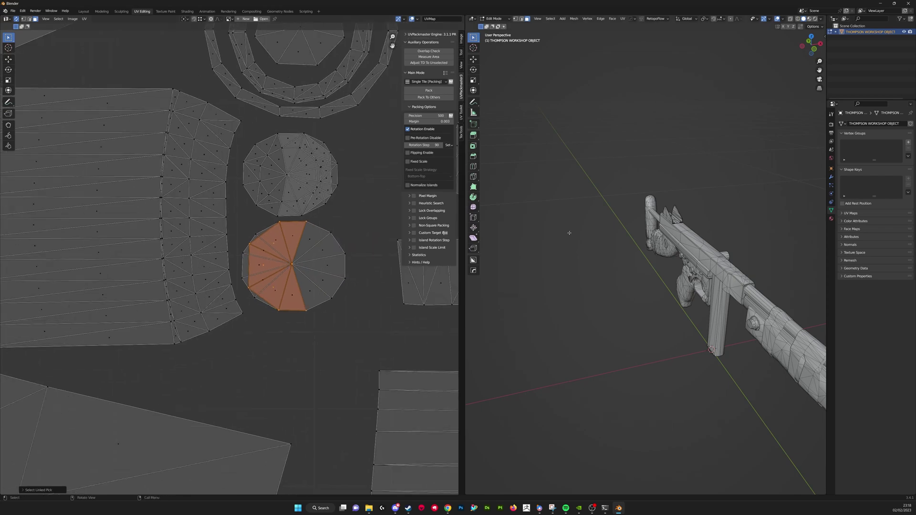
key(x)
click(560, 218)
Step: Select the half-disc piece overlapping the upper disc island and delete its faces
scroll(288, 231, up, 2)
middle_drag(288, 231, 225, 311)
scroll(233, 266, up, 2)
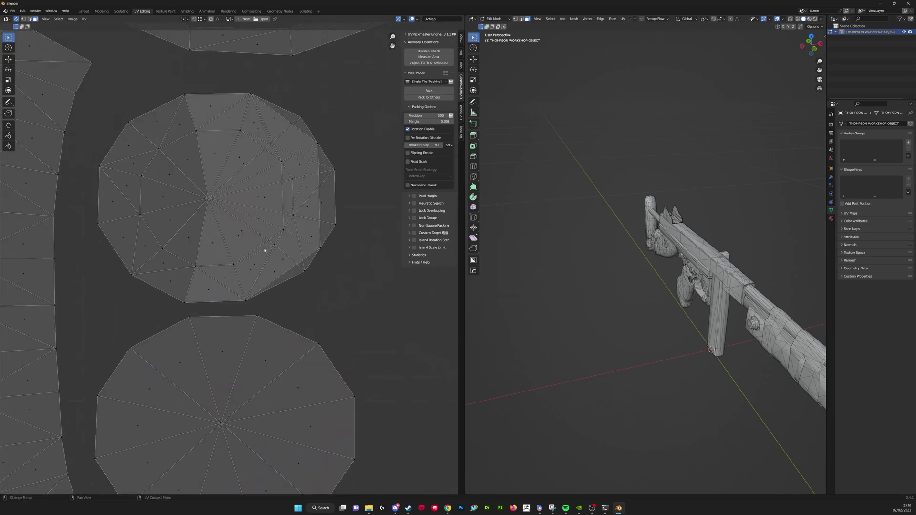
key(l)
scroll(282, 262, down, 1)
key(x)
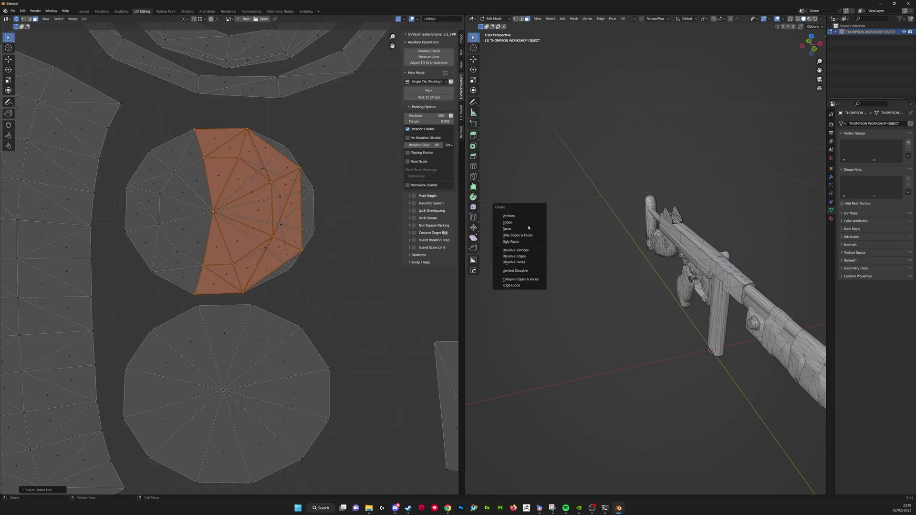
click(528, 227)
Step: Check the entire layout for remaining overlaps and examine the folded area on the large jagged island
scroll(251, 217, down, 3)
scroll(252, 217, down, 5)
key(a)
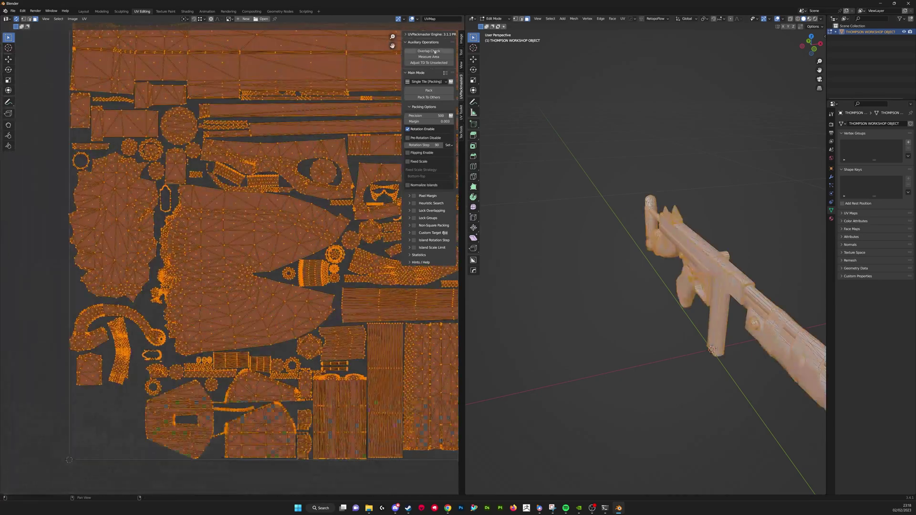
scroll(189, 222, down, 2)
scroll(189, 222, up, 10)
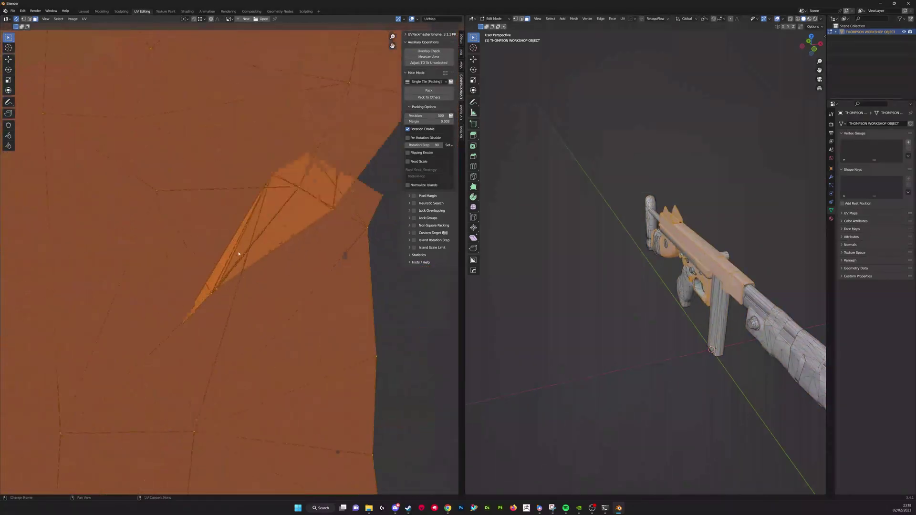
Step: Select the folded faces near the jagged island's edge, test-move them, and examine that area on the model
key(alt+a)
scroll(263, 228, up, 3)
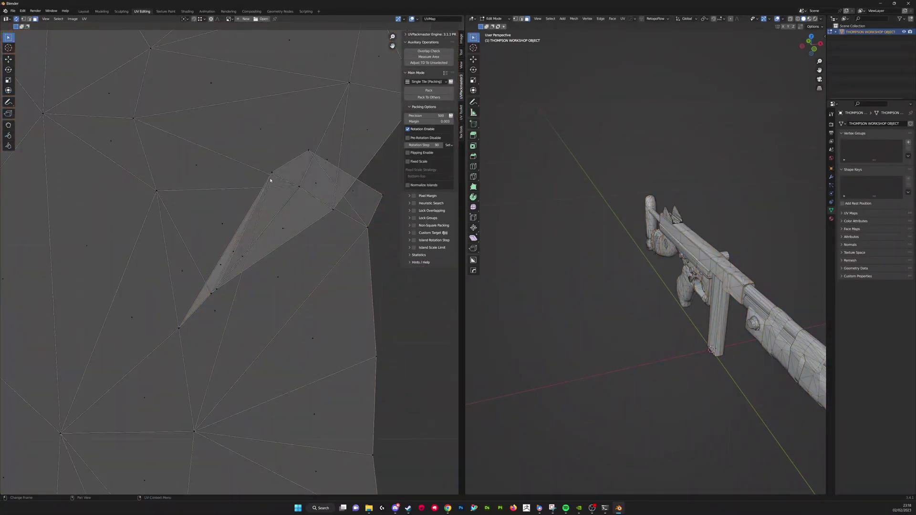
key(3)
click(287, 193)
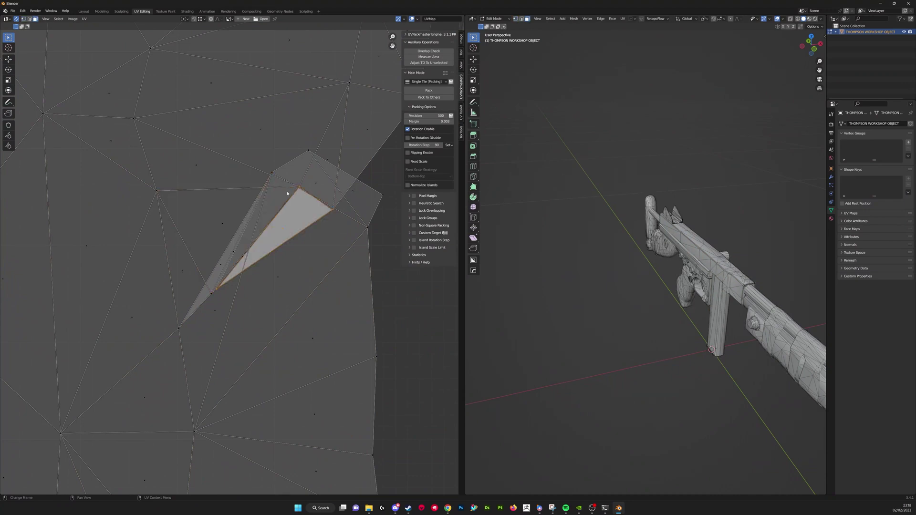
shift+click(321, 183)
shift+click(351, 187)
key(g)
right_click(393, 257)
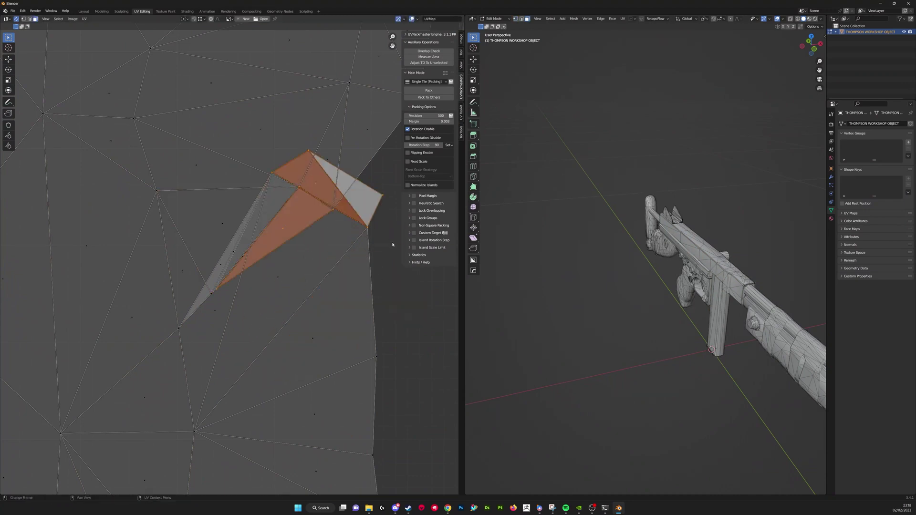
middle_drag(500, 282, 657, 267)
key(alt+a)
Step: Select the outermost folded faces at the jagged island's edge and delete them
scroll(277, 242, up, 1)
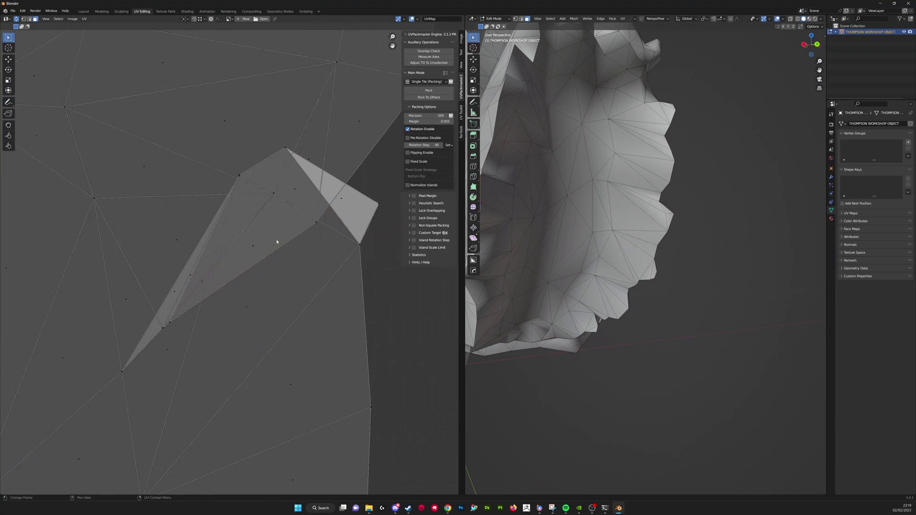
shift+click(305, 195)
key(g)
right_click(331, 231)
key(x)
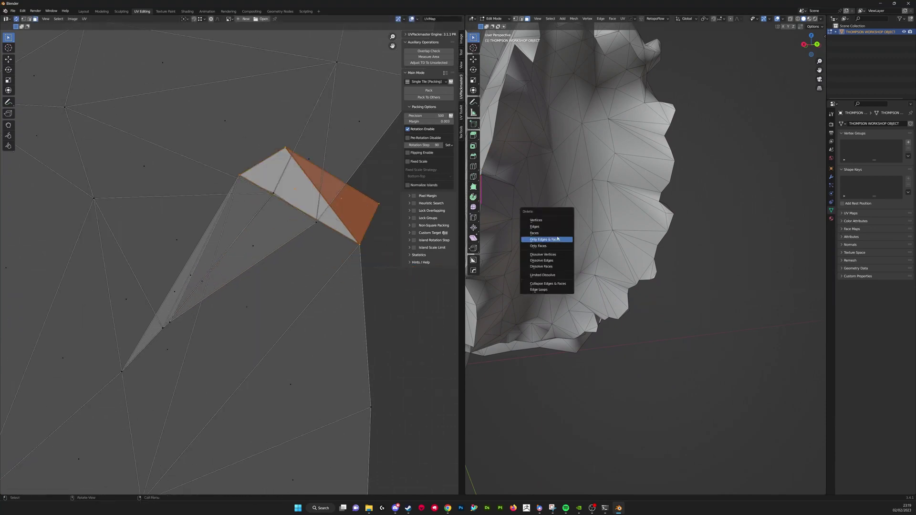
click(547, 233)
Step: Examine the remaining long folded faces at the jagged island's edge and locate them on the model
shift+middle_drag(549, 236, 683, 293)
click(253, 244)
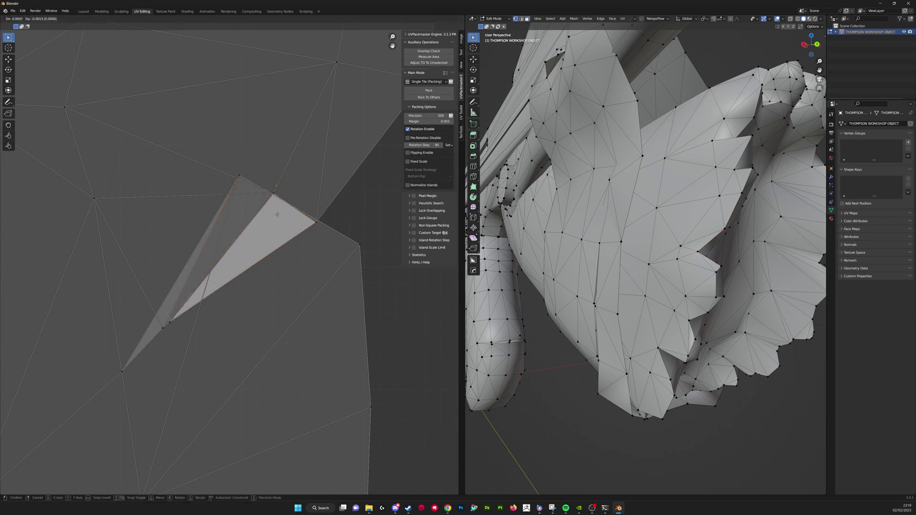
key(3)
click(191, 262)
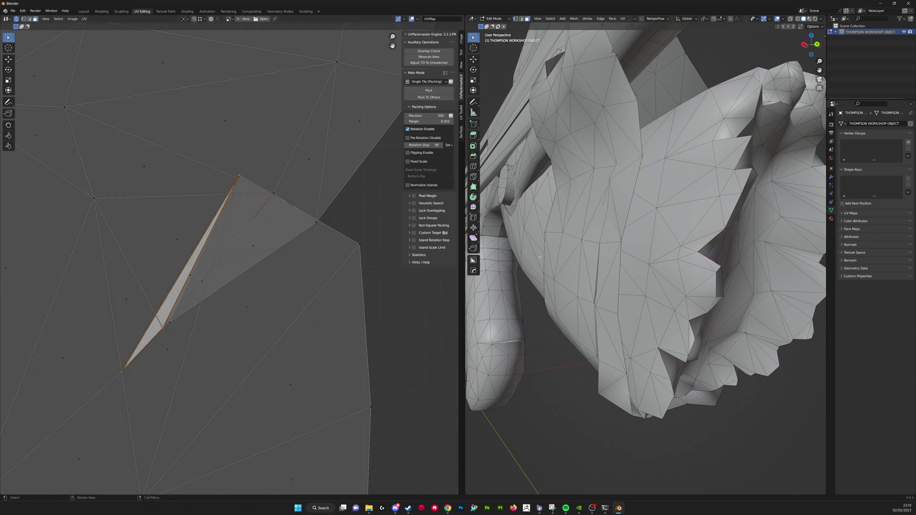
click(224, 245)
click(252, 247)
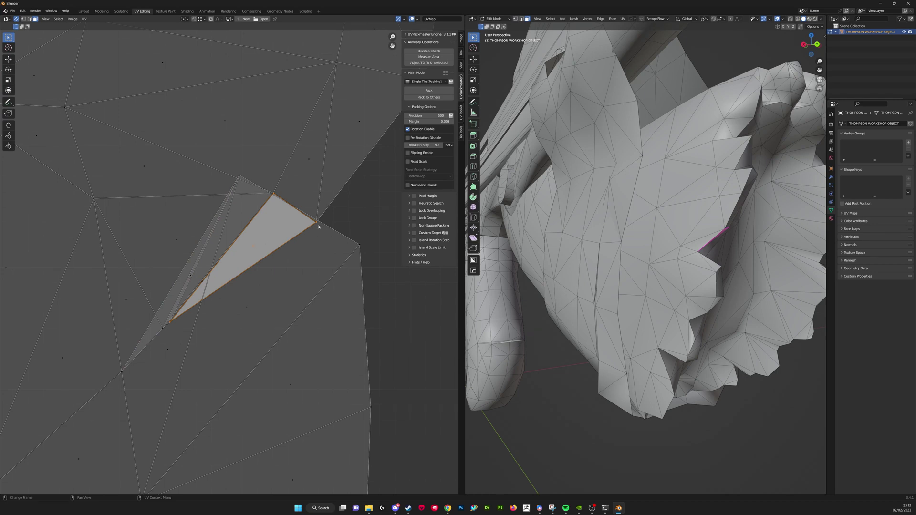
Step: Try moving the outer edge of the fold outward to test how the overlapping faces separate
key(g)
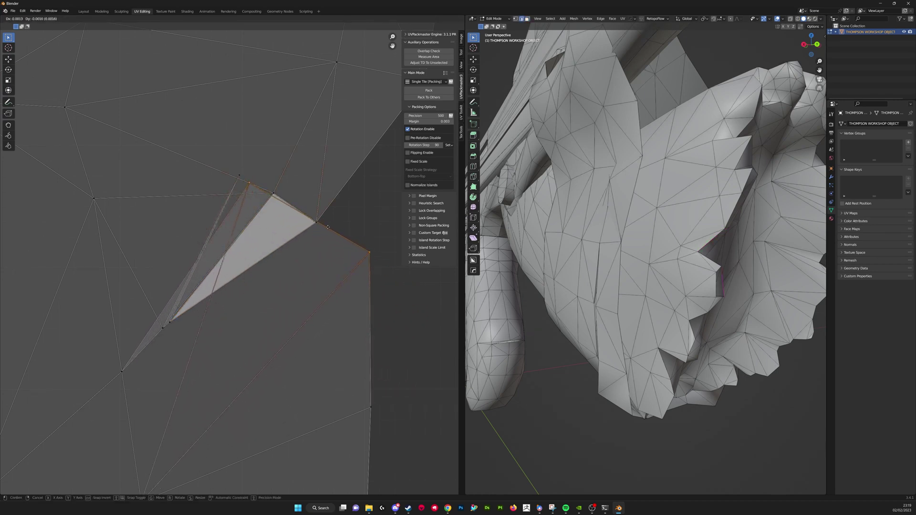
scroll(355, 267, up, 1)
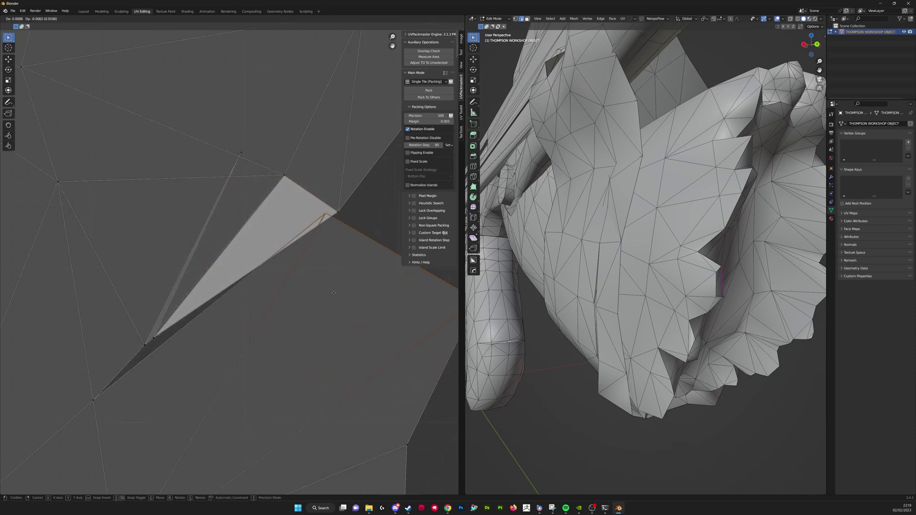
click(291, 215)
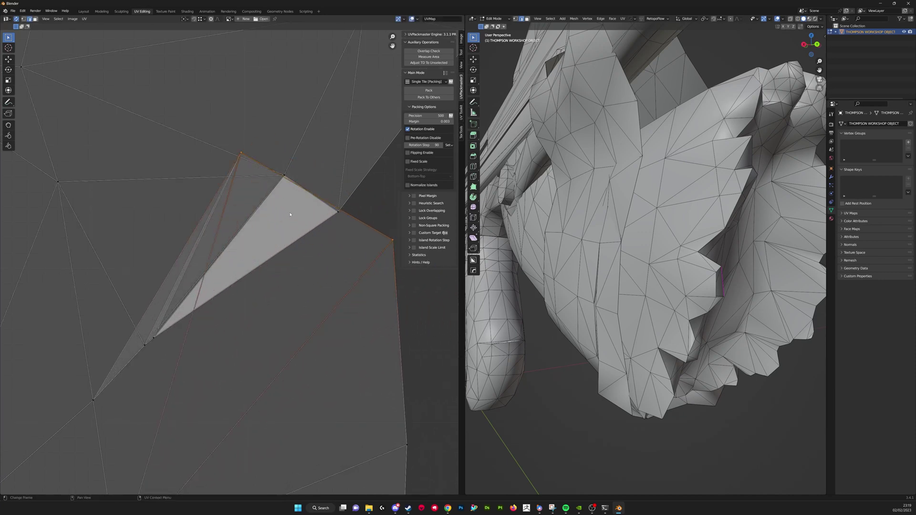
key(g)
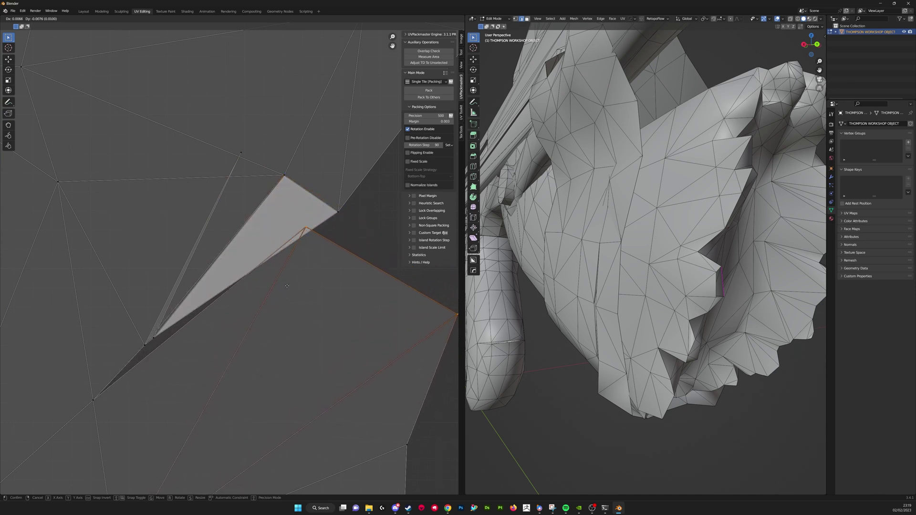
click(241, 232)
Step: Select the thin sliver face inside the fold and delete it
click(202, 237)
click(201, 288)
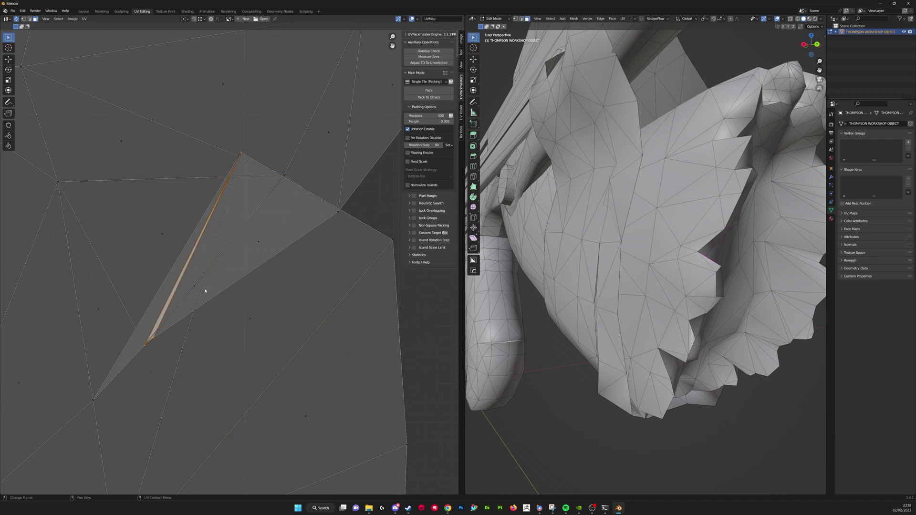
key(x)
click(514, 266)
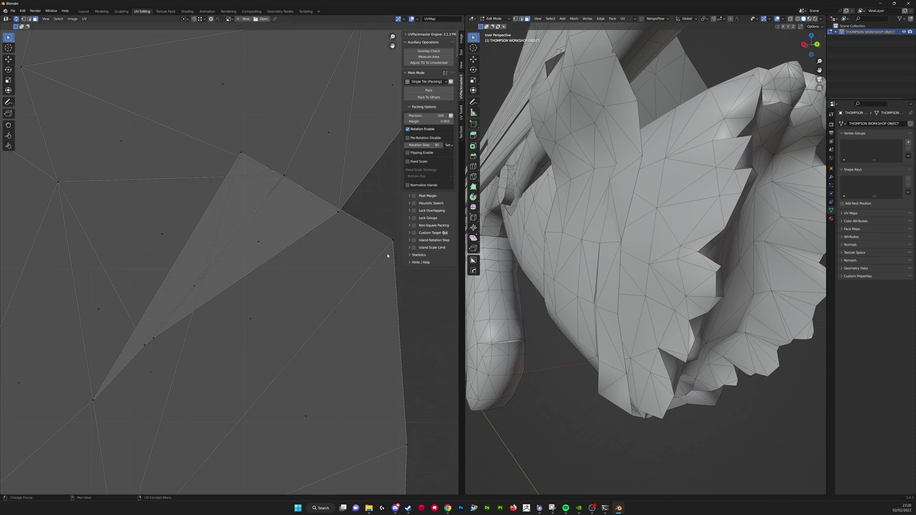
Step: Move the fold's upper UV vertex onto the outer corner of the jagged island's notch
scroll(261, 238, up, 1)
click(242, 128)
key(g)
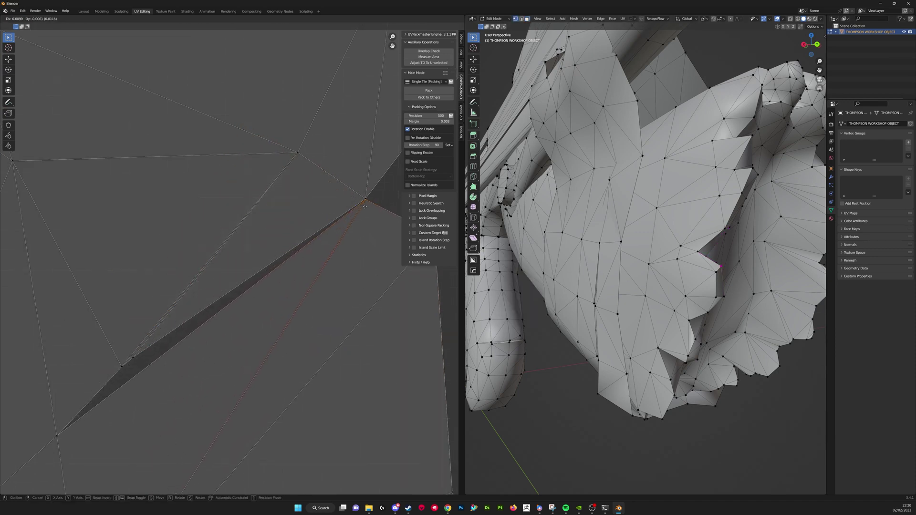
click(366, 203)
key(g)
click(371, 188)
Step: Move the two neighbouring vertices at the inner end of the fold into line to close the gap
middle_drag(134, 356, 190, 307)
scroll(190, 307, up, 1)
click(191, 310)
key(g)
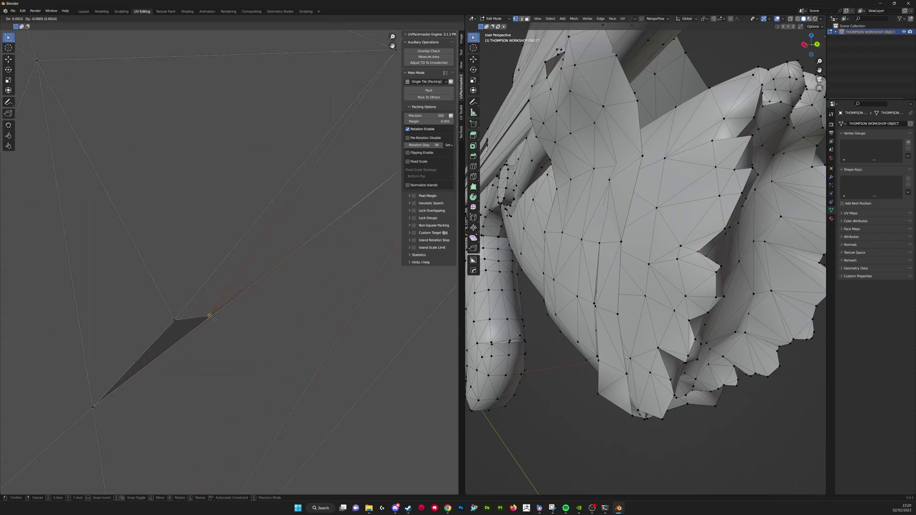
click(214, 320)
click(172, 323)
key(g)
click(178, 340)
shift+click(210, 317)
key(g)
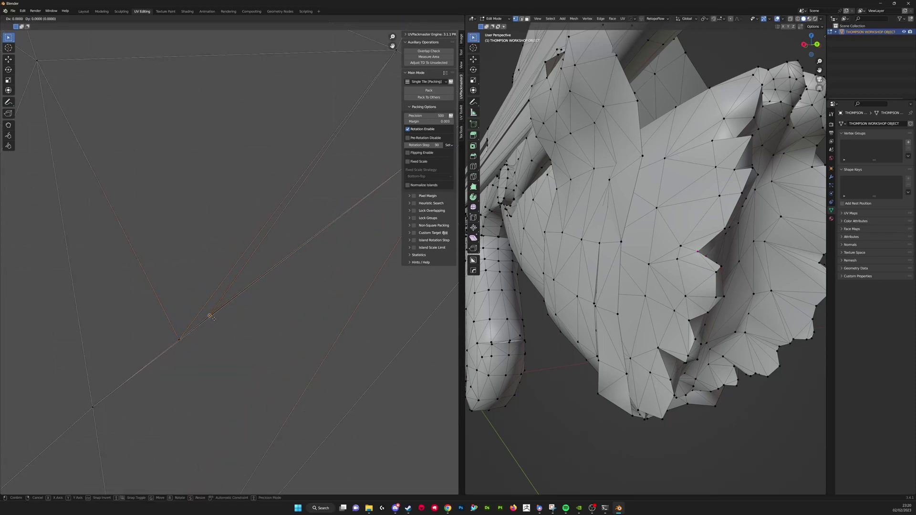
click(213, 318)
Step: Fine-tune the closely spaced vertices along the closed fold so the adjoining edges no longer cross
scroll(210, 321, up, 1)
scroll(204, 330, up, 5)
middle_drag(203, 331, 362, 250)
key(g)
click(364, 245)
click(237, 342)
key(g)
click(237, 343)
Step: Run the overlap check on the entire UV layout and examine the flagged islands
scroll(288, 297, down, 14)
key(Tab)
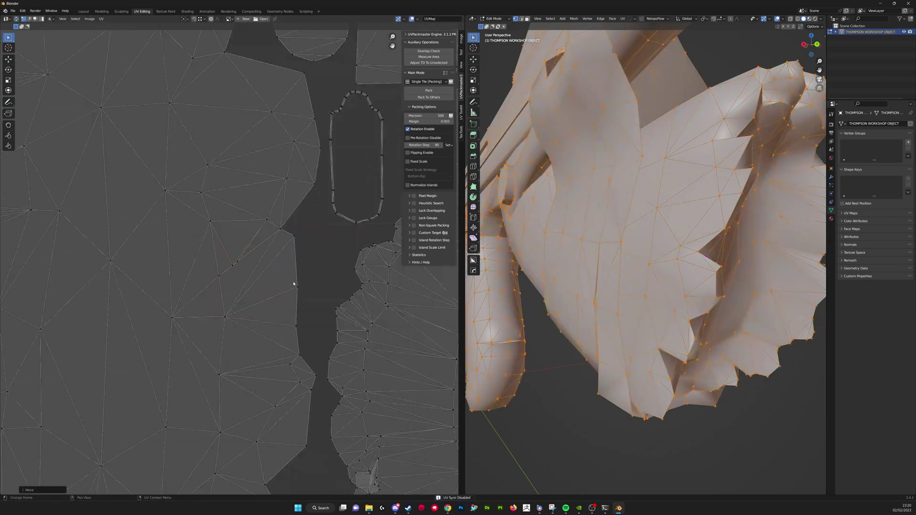
scroll(243, 308, up, 1)
scroll(243, 309, down, 2)
middle_drag(539, 286, 593, 278)
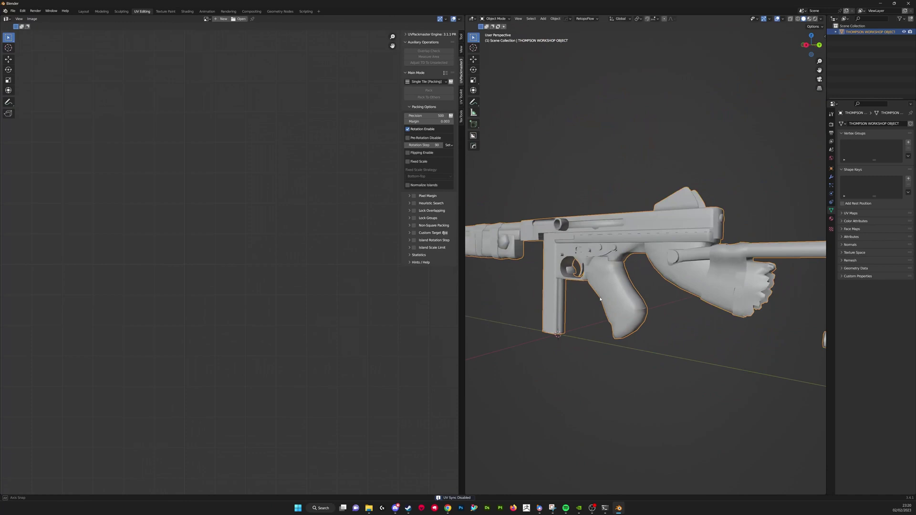
key(a)
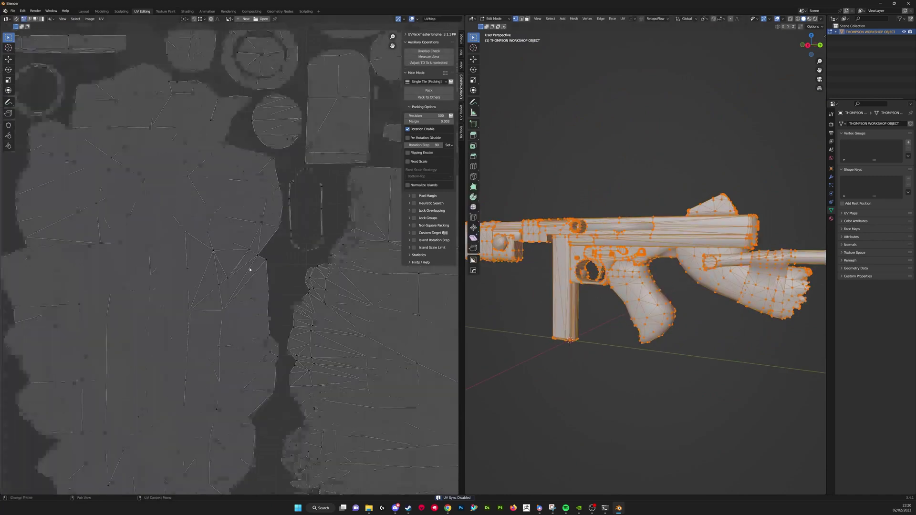
key(a)
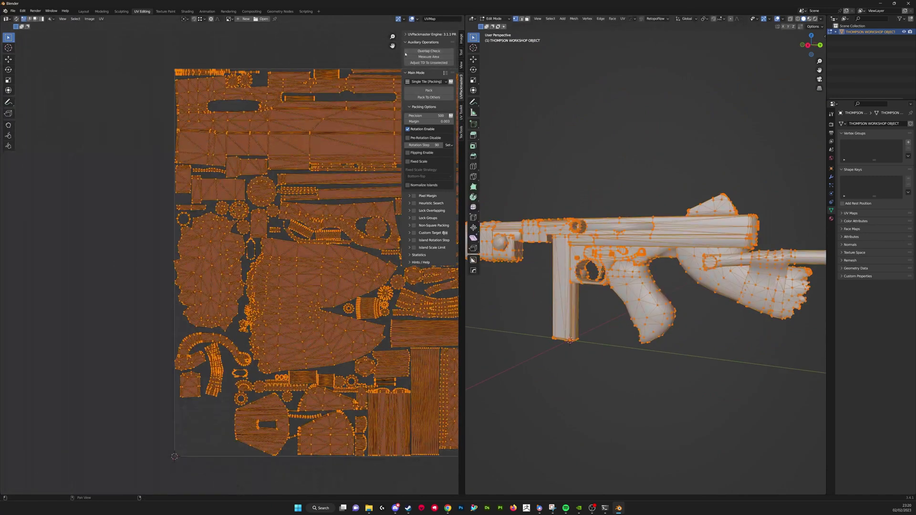
click(415, 52)
scroll(235, 212, up, 4)
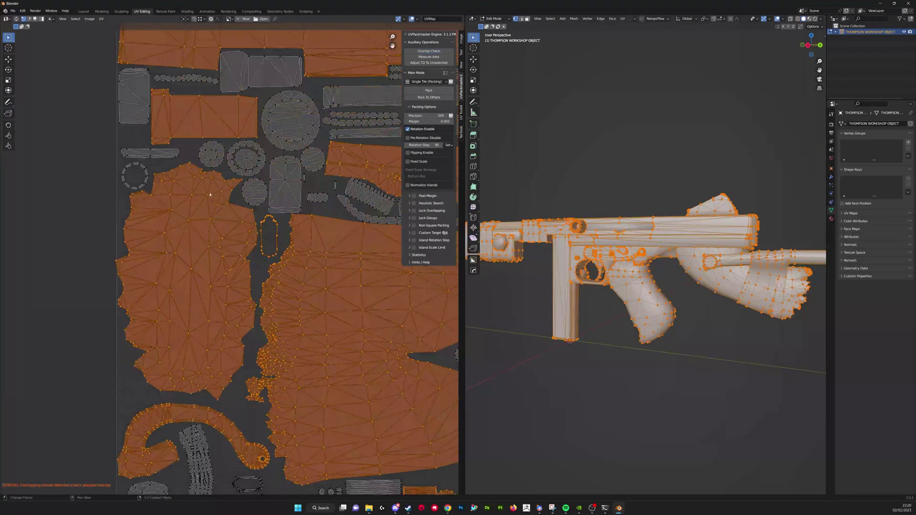
scroll(231, 260, down, 7)
Step: Turn UV sync selection back on and switch to the Layout workspace with the weapon in Object Mode
key(Tab)
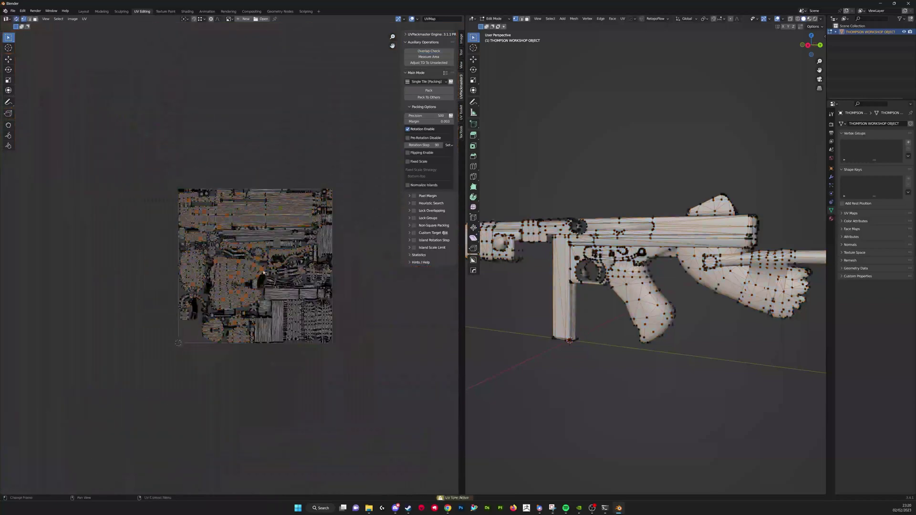
middle_drag(255, 290, 260, 272)
scroll(234, 286, up, 2)
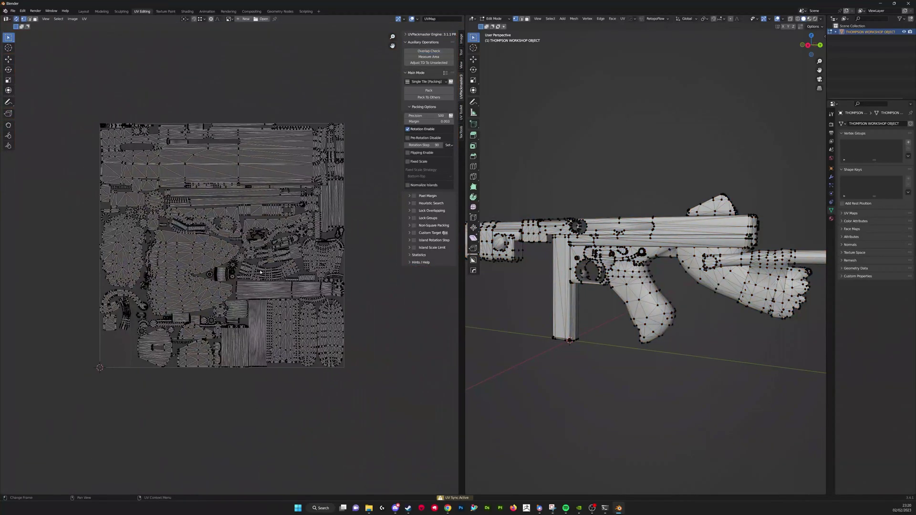
click(84, 12)
mouse_move(357, 258)
middle_down()
mouse_move(376, 270)
mouse_move(360, 271)
middle_up()
click(382, 272)
scroll(350, 264, up, 2)
click(360, 272)
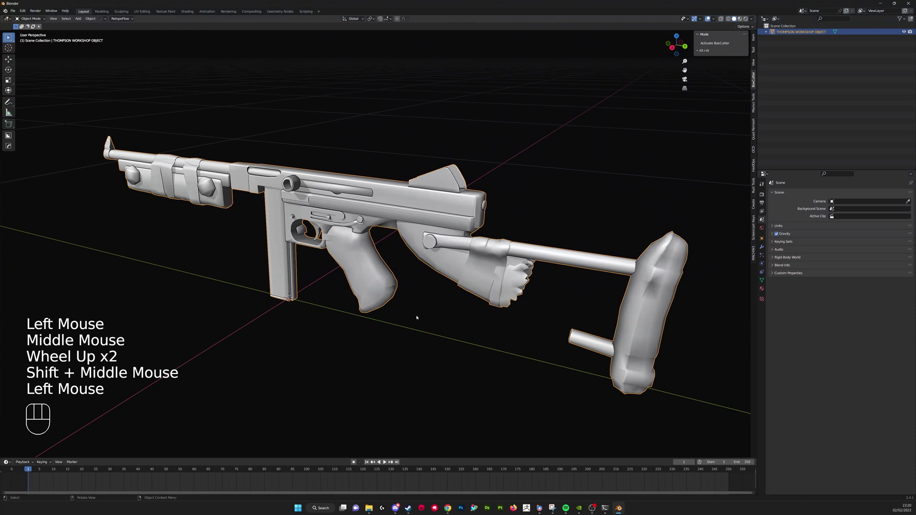
Step: Set the mirror gizmo's mode to Flip for the Thompson object
scroll(417, 317, down, 1)
middle_drag(417, 317, 362, 296)
scroll(373, 312, up, 1)
scroll(386, 285, down, 1)
scroll(387, 285, down, 2)
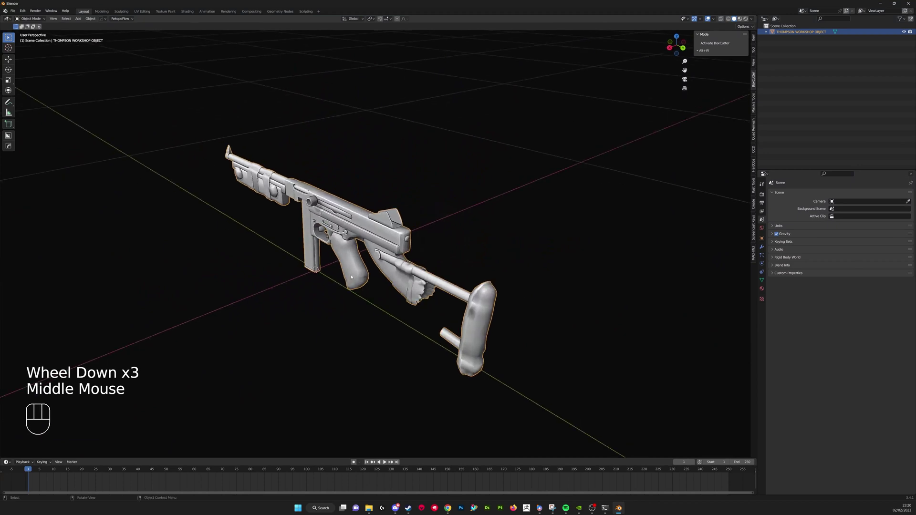
key(alt+x)
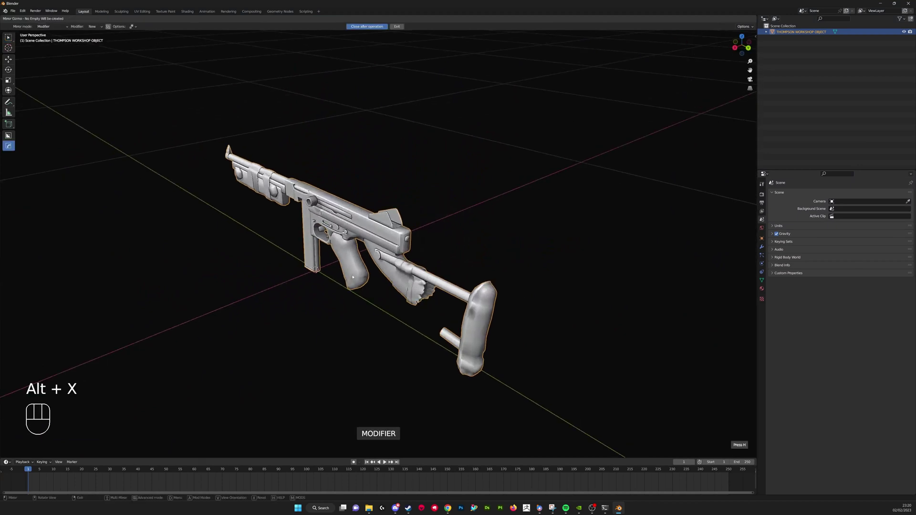
click(54, 27)
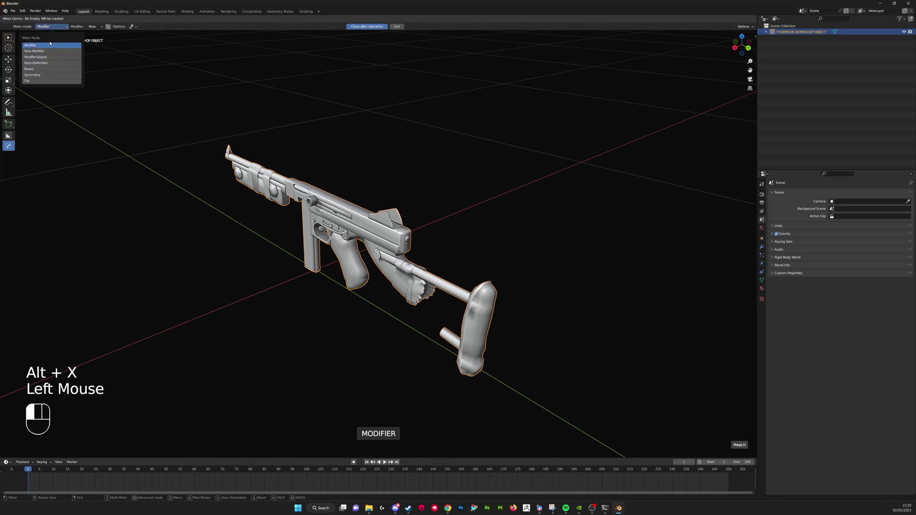
click(33, 80)
scroll(330, 249, down, 4)
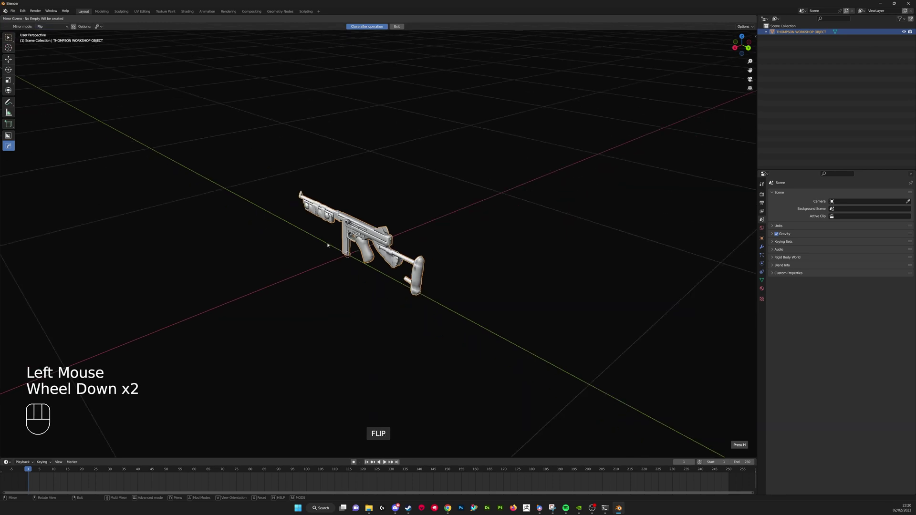
middle_drag(366, 274, 349, 287)
scroll(362, 248, up, 3)
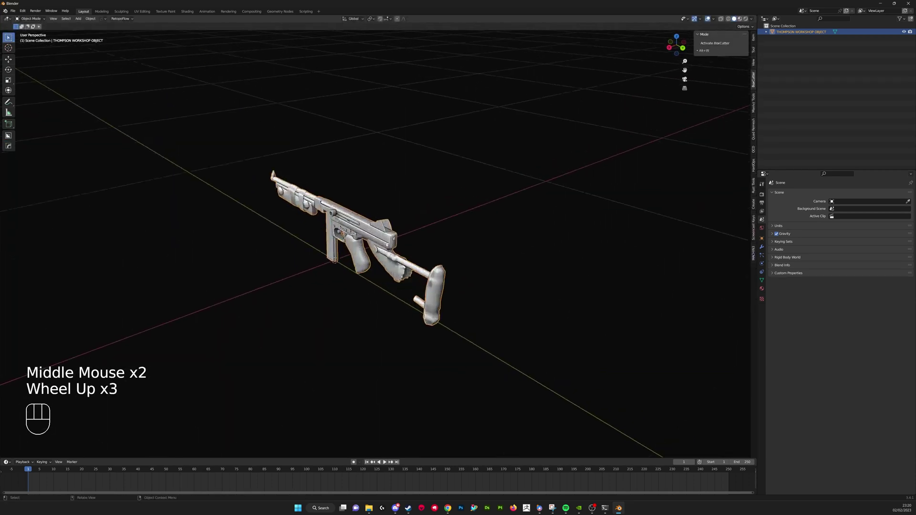
Step: Apply the Thompson object's transforms and set its origin to its geometry
key(ctrl+a)
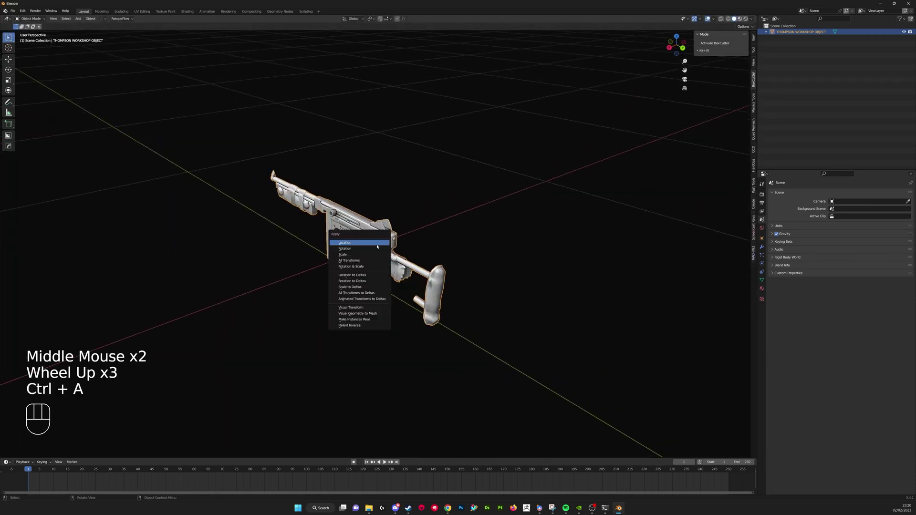
click(358, 263)
right_click(353, 241)
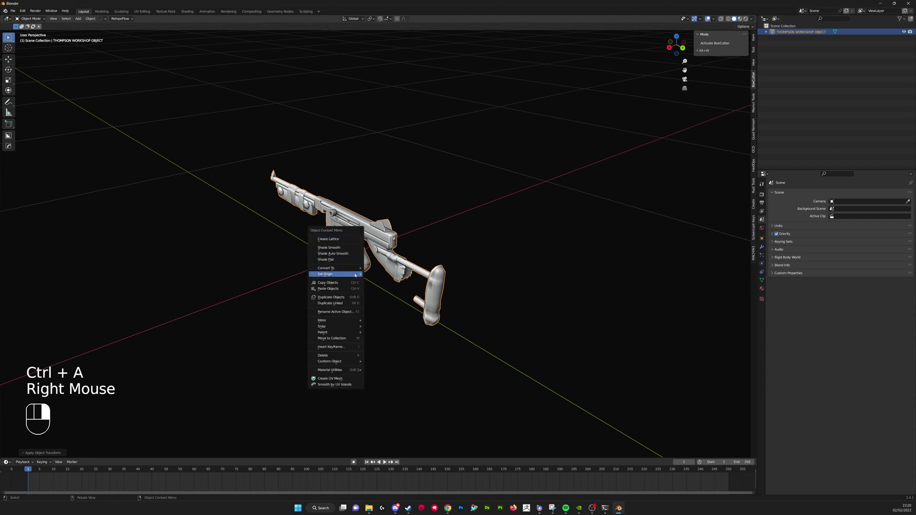
click(378, 280)
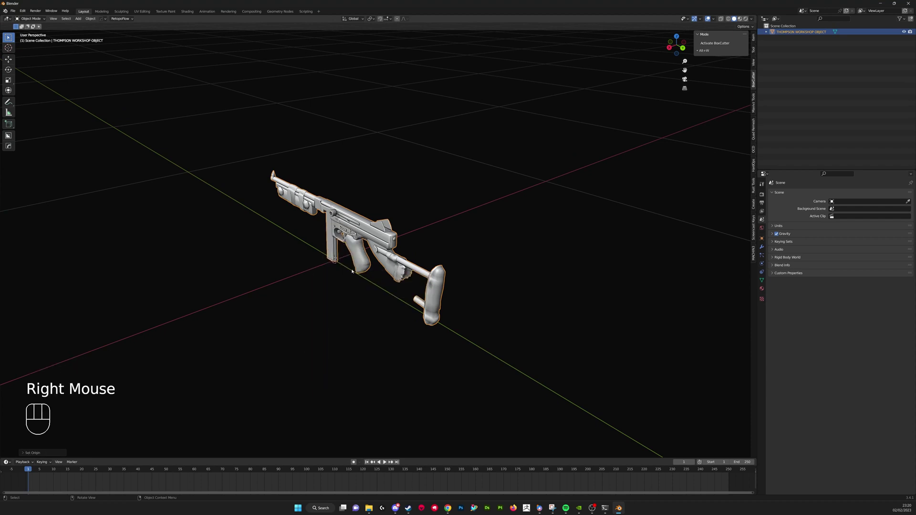
Step: Flip the weapon across the X axis and check it from the side and in perspective
key(alt+x)
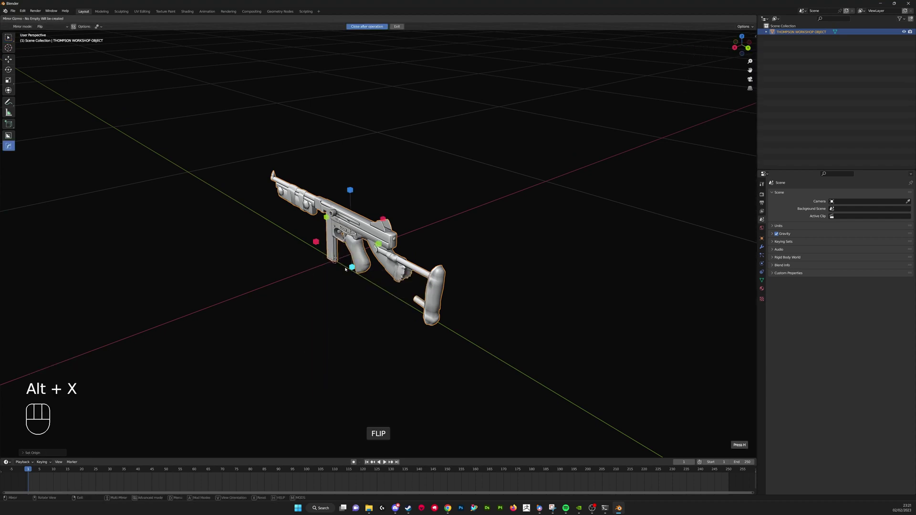
click(320, 243)
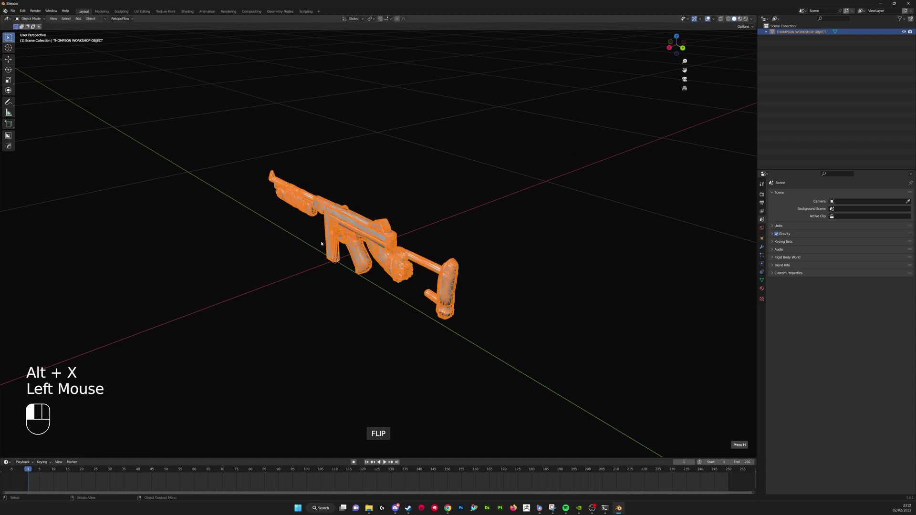
middle_drag(321, 241, 423, 251)
click(431, 262)
scroll(432, 261, up, 2)
middle_drag(479, 266, 314, 275)
scroll(359, 289, down, 1)
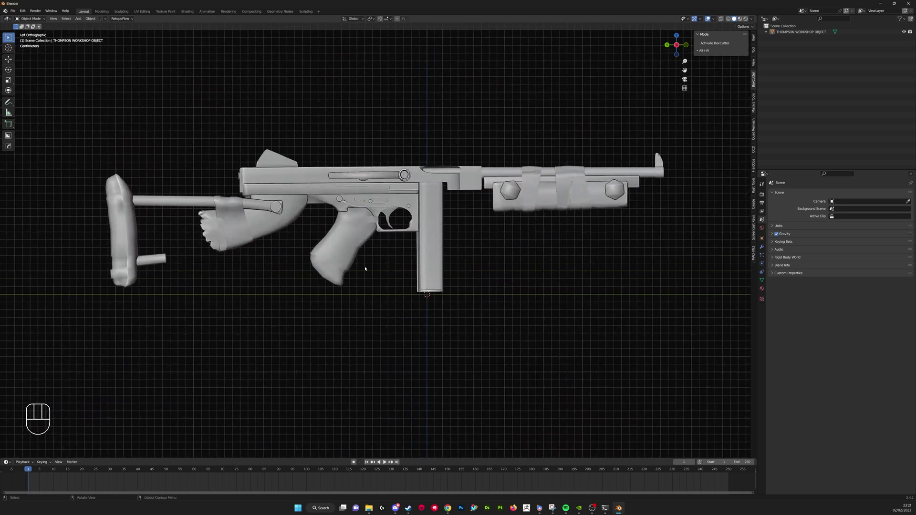
scroll(395, 262, down, 2)
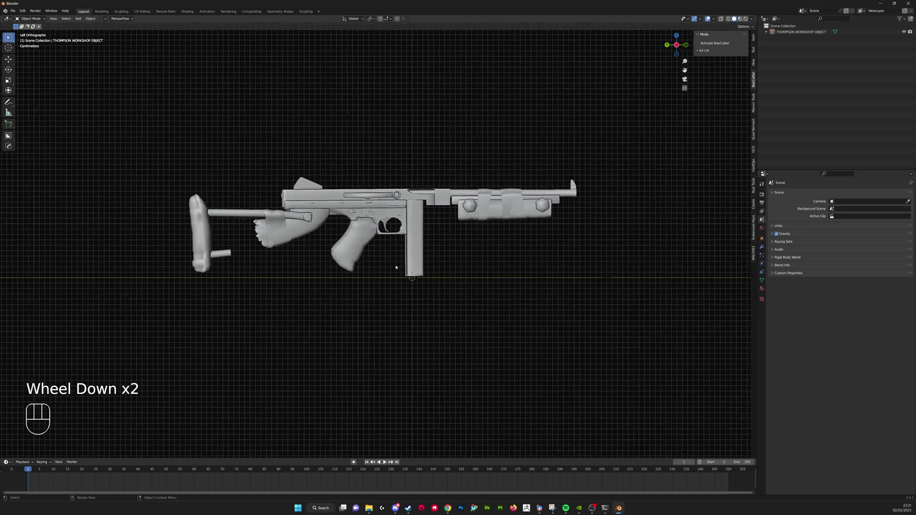
middle_drag(394, 264, 423, 316)
scroll(409, 276, up, 1)
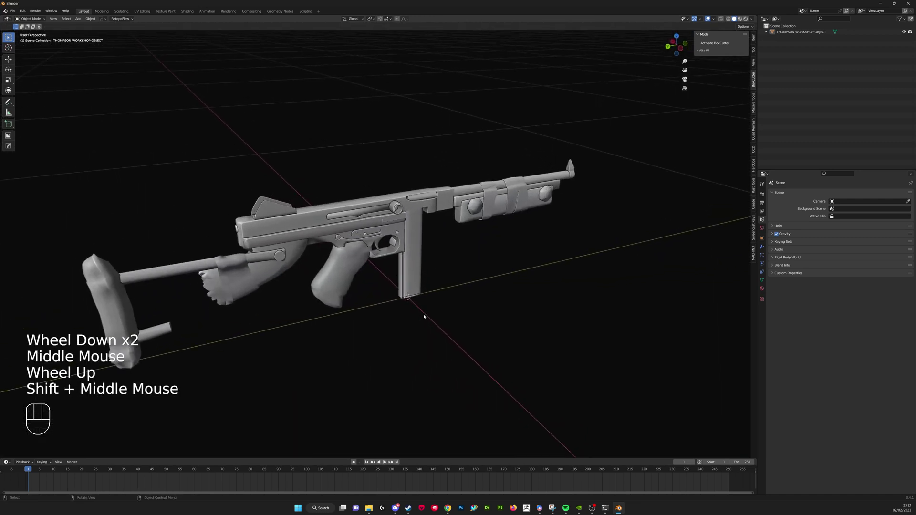